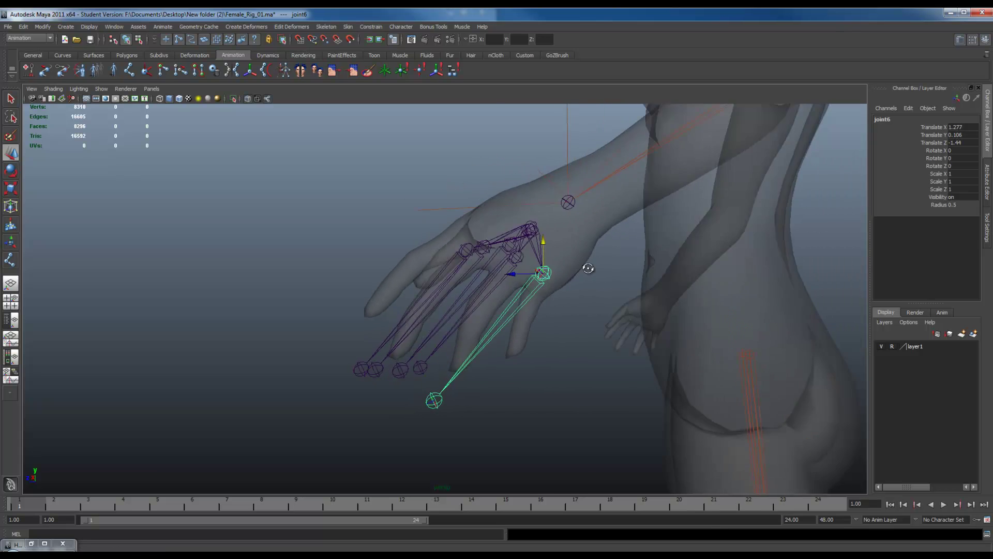
- Move the little finger's joint into its knuckle, rotate it about 23 degrees in Y and scale its X to about 0.655
left_click_drag(526, 278, 528, 280)
key("e")
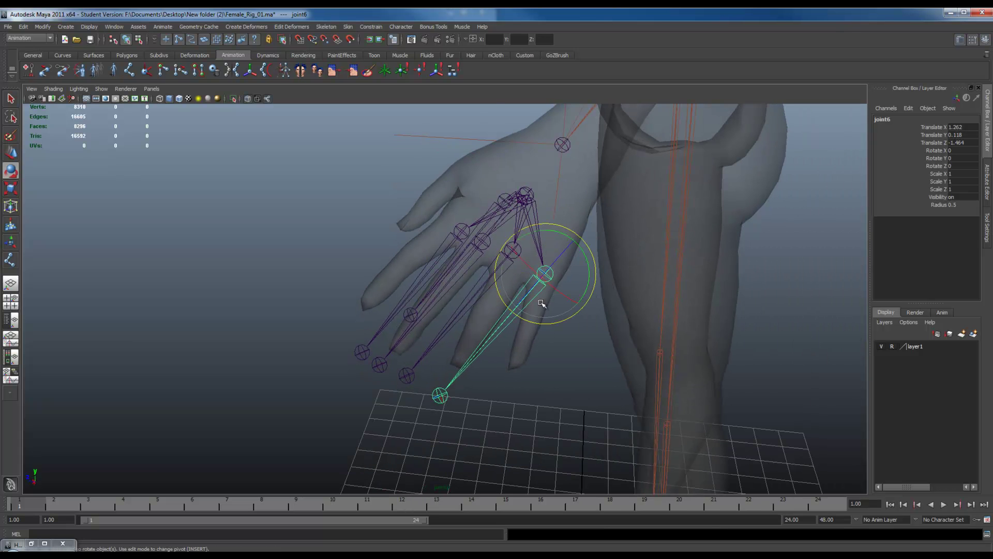
left_click_drag(582, 295, 588, 255)
key("r")
left_click_drag(532, 317, 538, 300)
left_click_drag(624, 316, 555, 284, "alt")
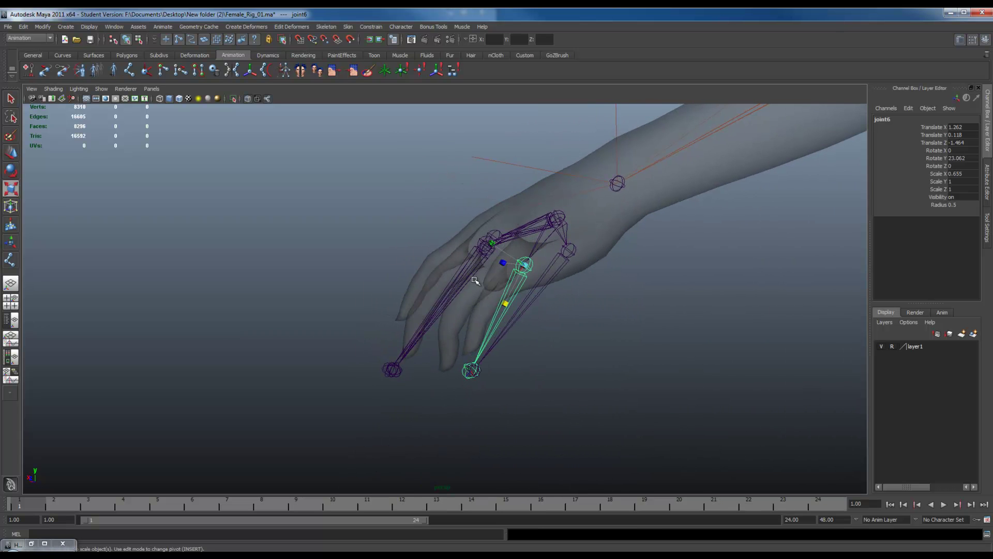
- Display the transform tool settings and refine the little finger joint's rotation so its bone follows the finger
double_click(10, 191)
left_click_drag(488, 293, 532, 340, "alt")
key("e")
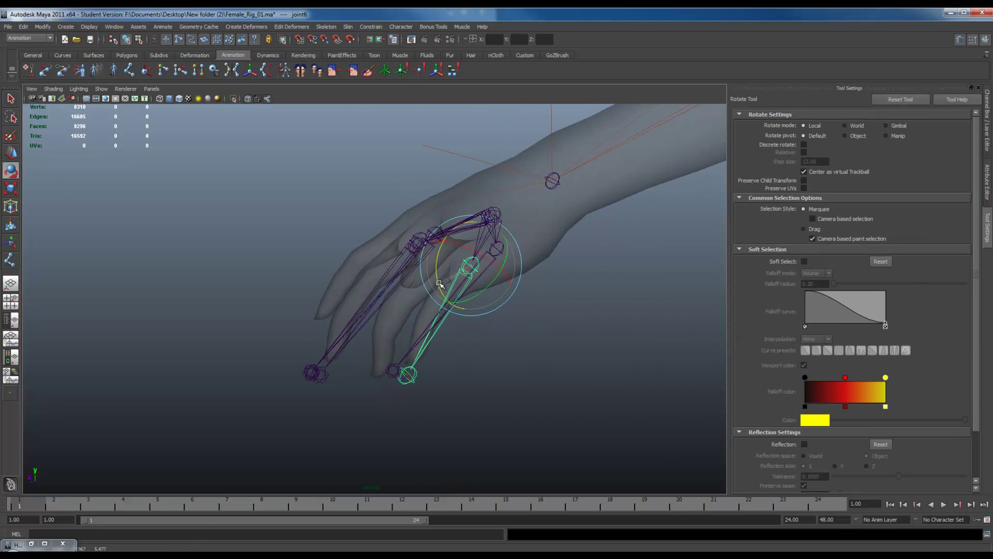
left_click_drag(411, 367, 404, 422, "alt")
left_click(414, 407)
- Move the ring finger's knuckle joint toward its knuckle and undo the trial rotation
left_click(450, 242)
left_click_drag(450, 242, 531, 300, "alt")
key("w")
left_click(500, 266)
left_click_drag(500, 266, 455, 298, "alt")
key("e")
left_click(450, 272)
key("ctrl+z")
- Reposition the ring finger's joint at the centre of its knuckle and rotate its bone toward the fingertip
key("w")
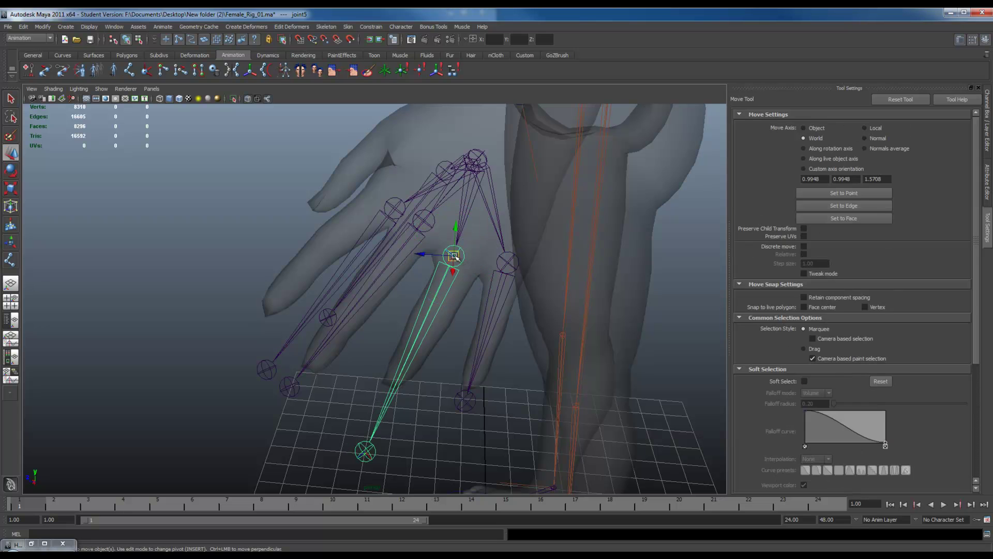
left_click_drag(455, 259, 463, 256)
key("e")
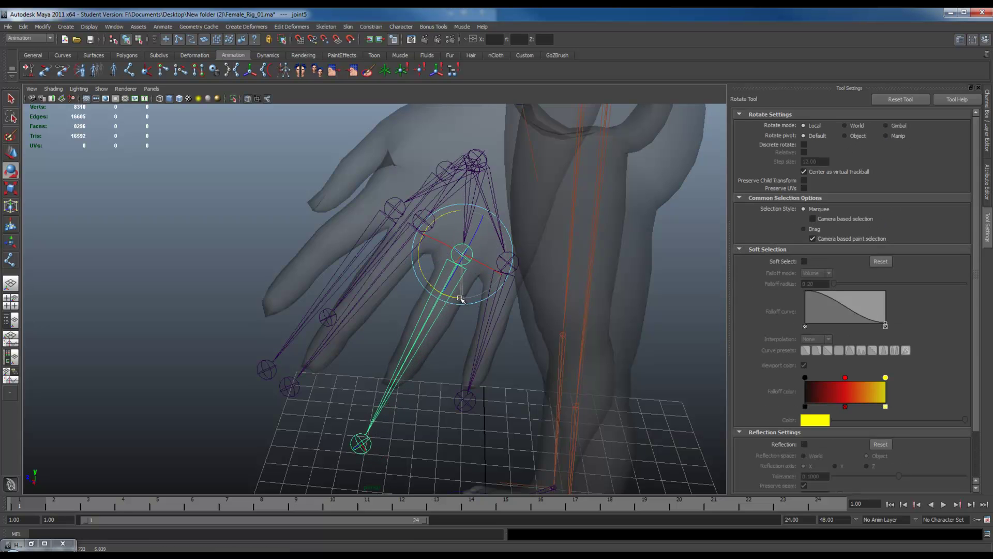
left_click_drag(474, 307, 522, 228, "alt")
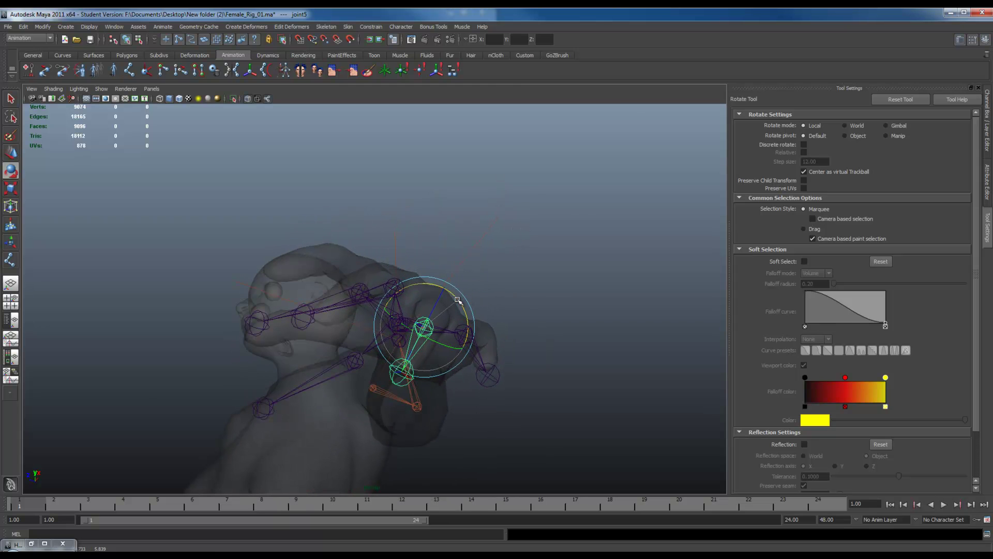
left_click_drag(496, 302, 454, 352, "alt")
- Scale the ring finger's joint along its bone to match the finger's length and fine-tune its rotation
key("r")
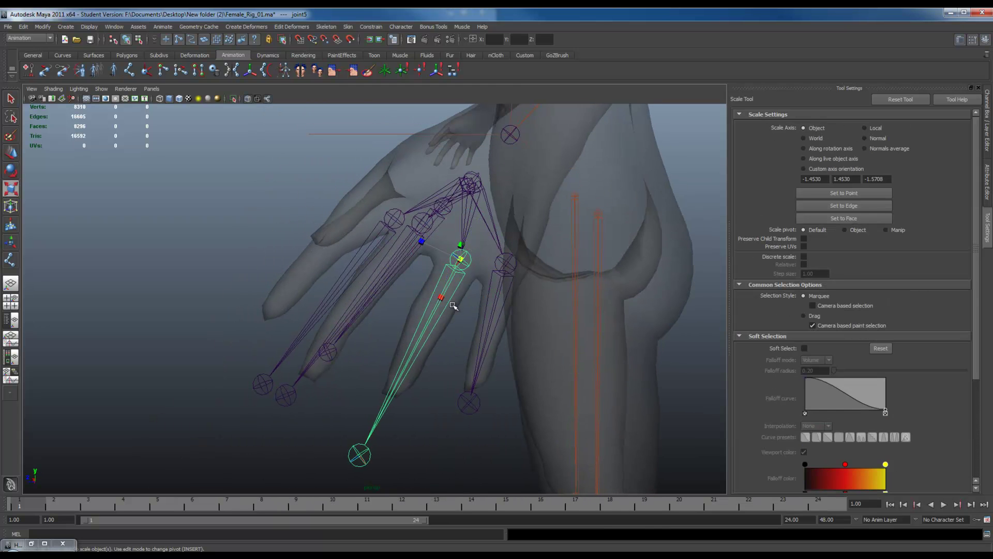
left_click_drag(444, 300, 448, 284)
mouse_move(510, 282)
left_mouse_down("alt")
mouse_move(470, 262)
mouse_move(499, 263)
mouse_move(505, 273)
left_mouse_up("alt")
key("e")
key("w")
key("e")
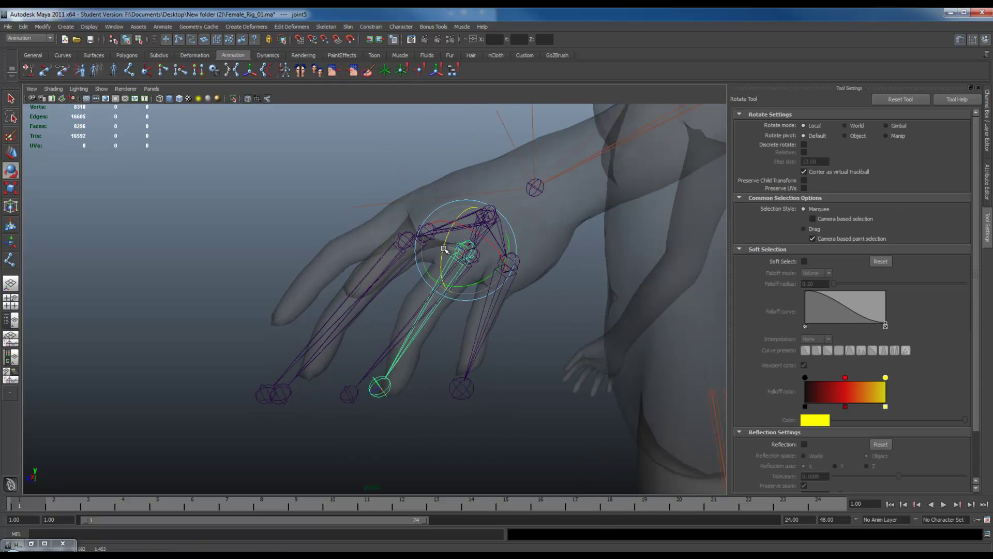
key("r")
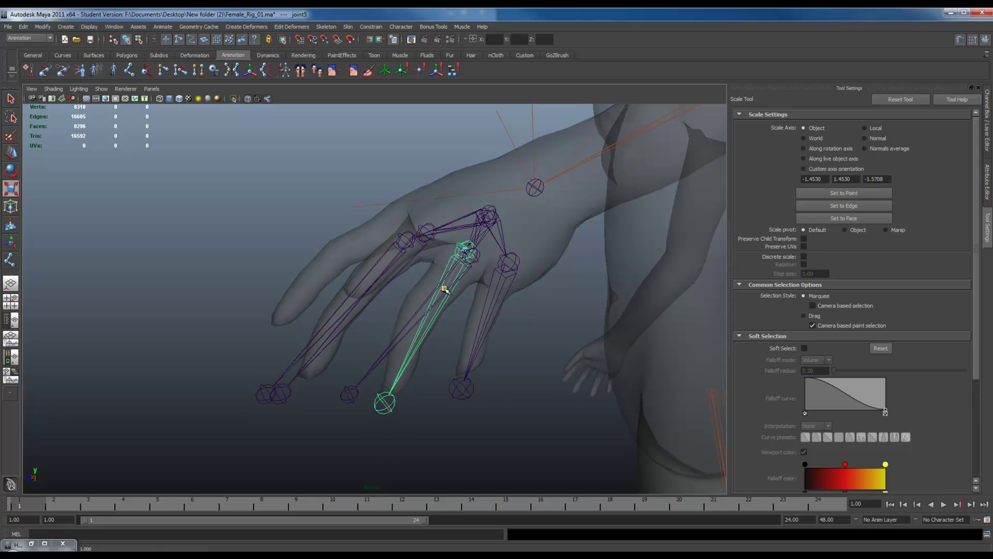
left_click_drag(444, 290, 500, 310, "alt")
- Set the Move tool's axis to Object and adjust the ring finger joint's position and rotation within the mesh
key("e")
key("w")
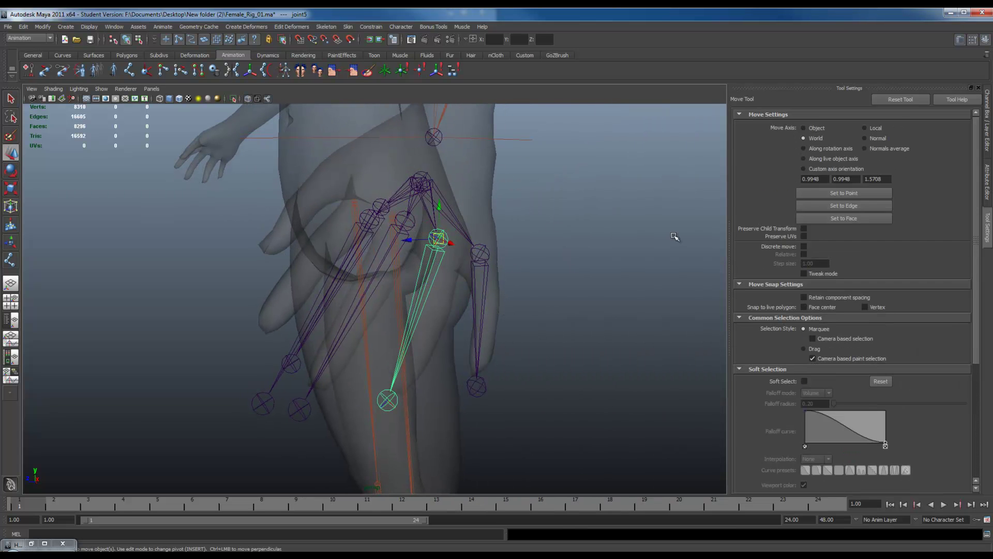
left_click_drag(618, 270, 585, 272, "alt")
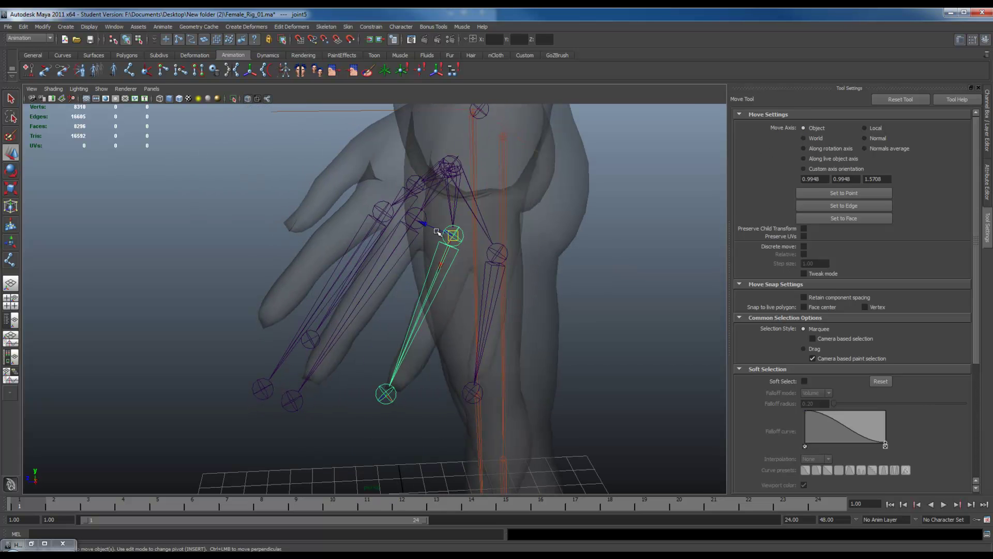
left_click_drag(440, 230, 457, 283, "alt")
key("e")
key("w")
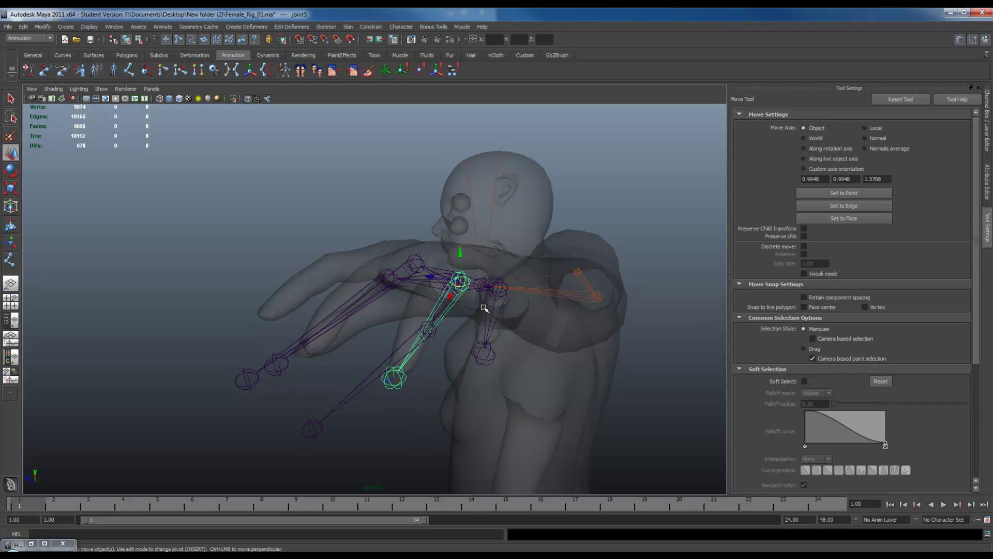
left_click_drag(446, 321, 439, 320, "alt")
- Move the middle finger's joint into its knuckle and rotate its bone to follow the finger
left_click(469, 258)
left_click_drag(468, 259, 446, 329, "alt")
key("e")
left_click_drag(459, 283, 454, 336, "alt")
key("w")
- Move the index finger's joint along its object axes into the index knuckle
left_click_drag(518, 282, 558, 302, "alt")
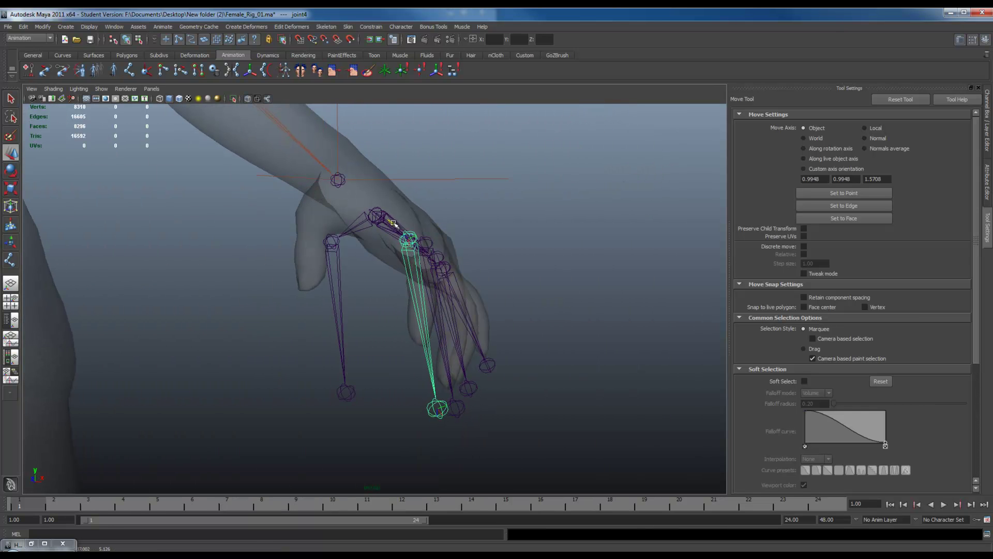
left_click_drag(392, 224, 382, 244, "alt")
left_click_drag(496, 231, 540, 223, "alt")
- Rotate and scale the index finger's joint so its bone lines up with the finger mesh
key("e")
left_click_drag(534, 278, 450, 293, "alt")
key("w")
key("r")
key("e")
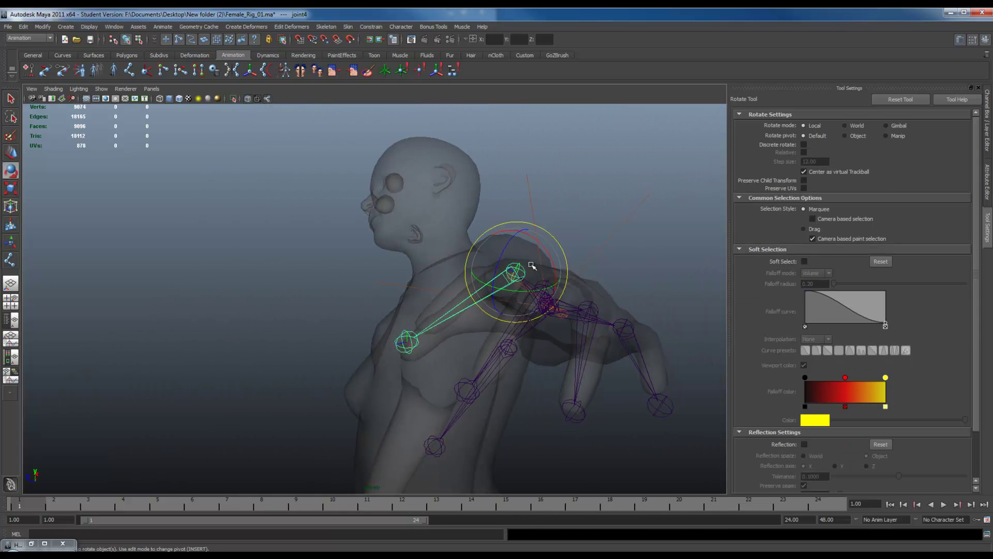
left_click_drag(545, 259, 554, 411, "alt")
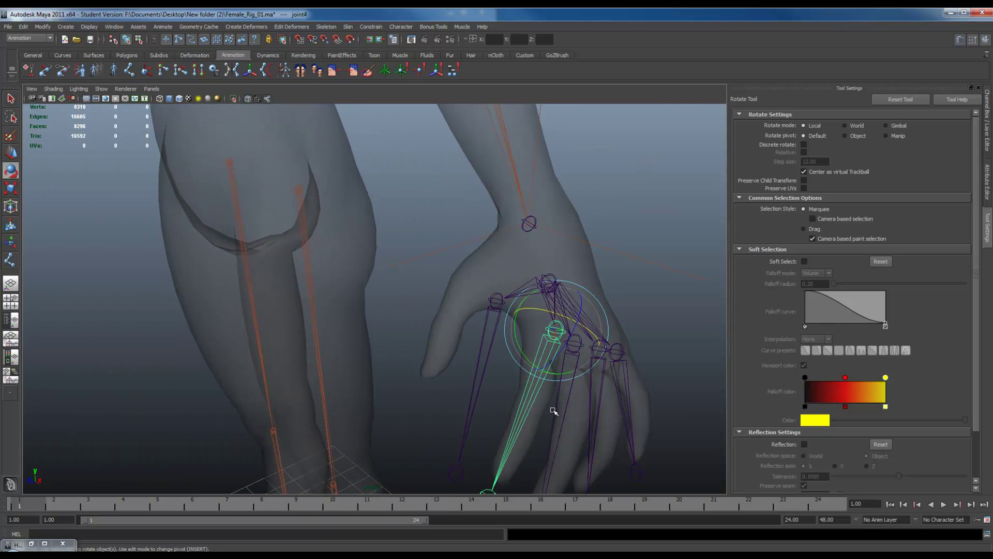
- Rotate the thumb's base joint so its bone points in the direction of the thumb
left_click(501, 299)
left_click_drag(500, 299, 477, 311, "alt")
key("space")
key("w")
key("e")
left_click_drag(386, 334, 435, 250)
key("space")
- Move the thumb's joint up into the thumb's base, and rotate and scale it to fit the thumb
key("w")
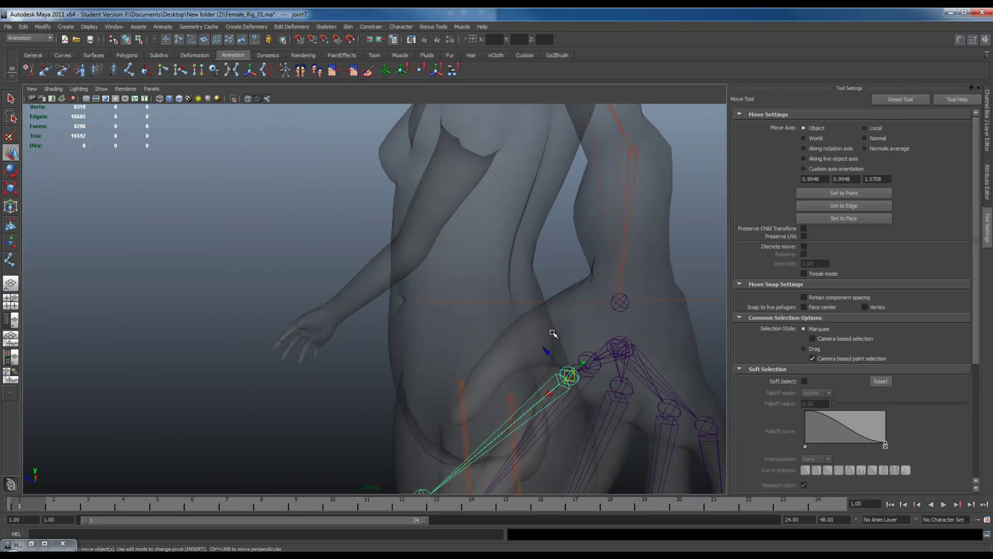
left_click_drag(578, 366, 592, 355, "alt")
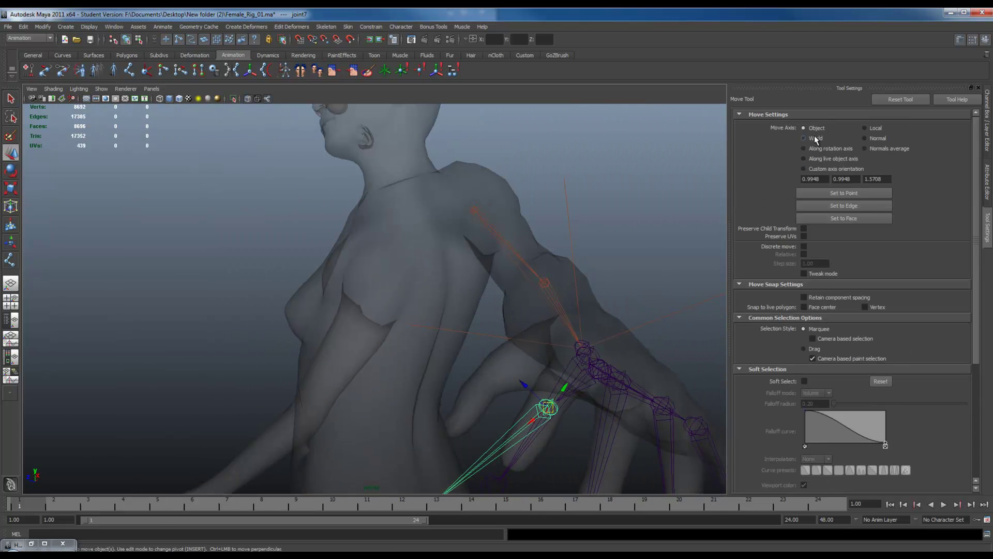
left_click_drag(547, 380, 545, 322)
mouse_move(608, 333)
left_mouse_down("alt")
mouse_move(637, 339)
mouse_move(592, 355)
mouse_move(586, 342)
mouse_move(622, 340)
left_mouse_up("alt")
key("e")
left_click_drag(551, 346, 555, 324, "alt")
key("r")
key("e")
- Freeze the transformations of all the hand's finger and thumb joints together and clear the selection
left_click(600, 332)
right_click_drag(555, 324, 541, 383)
left_click(46, 27)
left_click(62, 60)
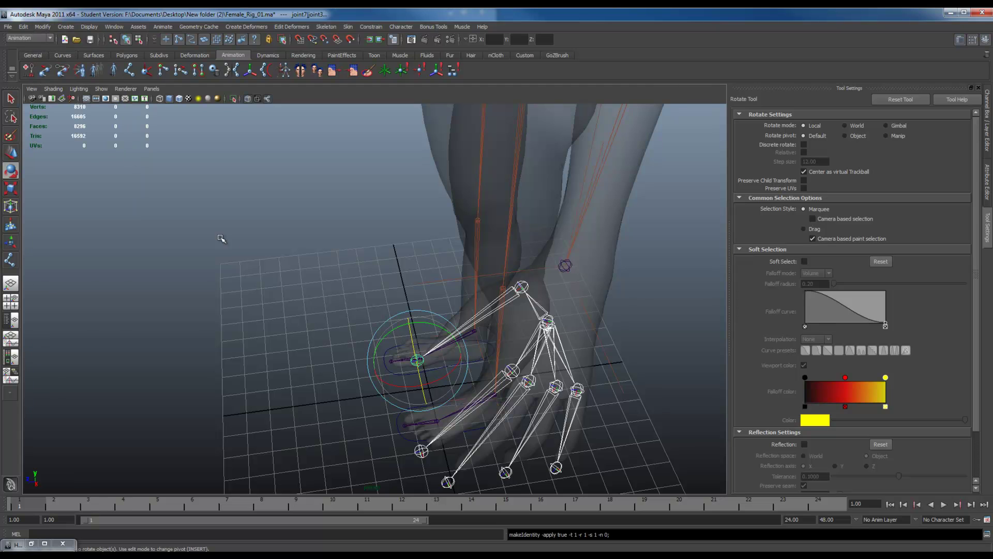
left_click(249, 255)
- Check the hand's joint placement and delete all construction history in the scene
left_click_drag(488, 279, 450, 273, "alt")
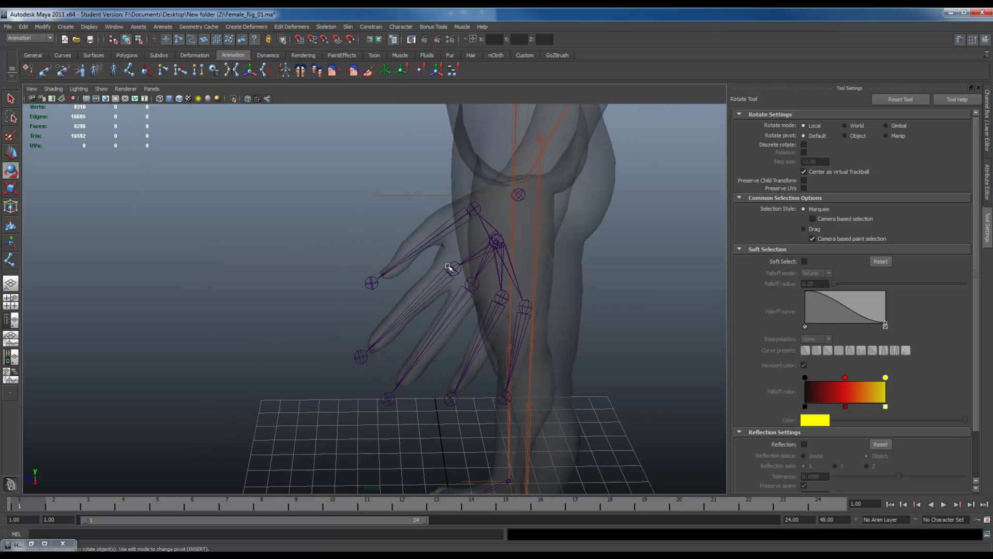
left_click(449, 268)
left_click(502, 309)
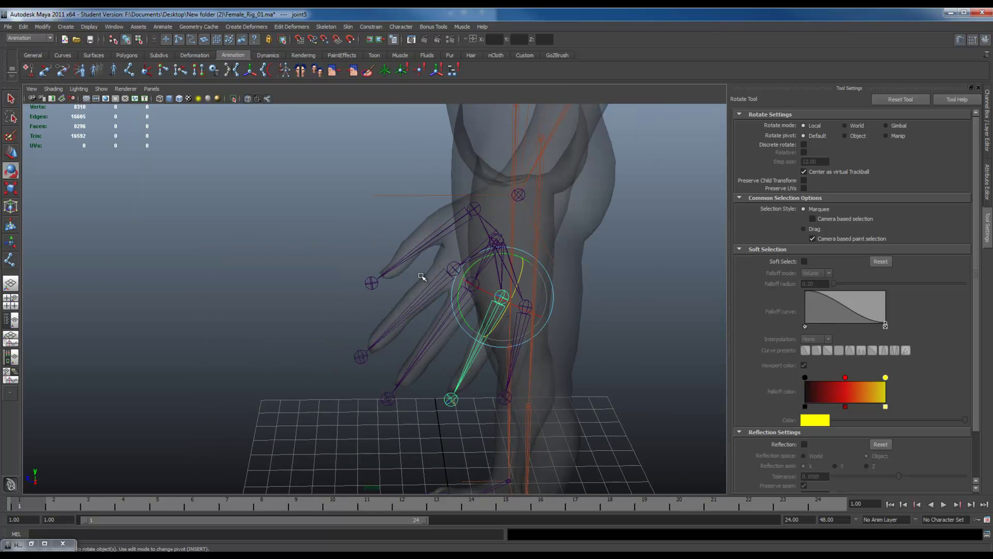
left_click(23, 26)
mouse_move(50, 141)
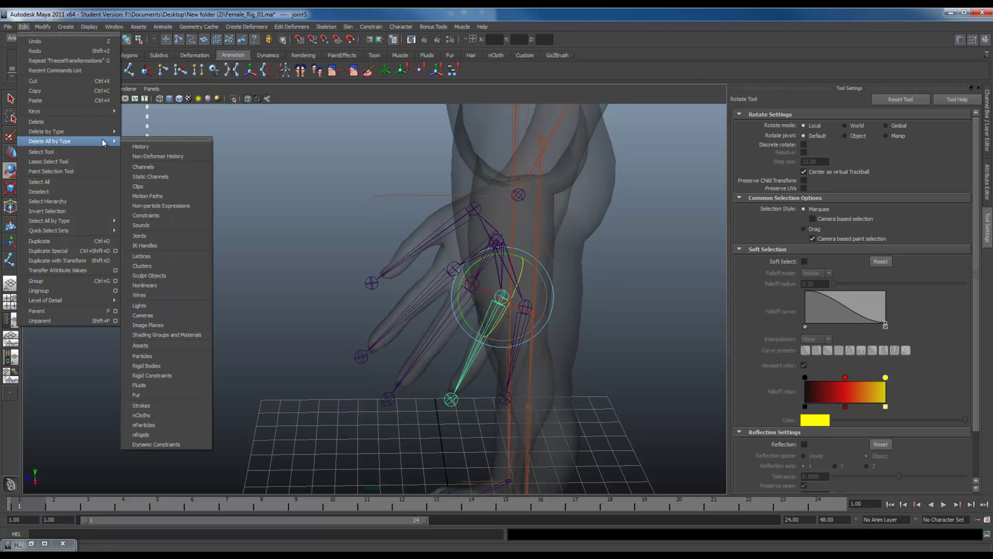
left_click(136, 147)
- Save the scene as a new Maya ASCII file named Female_Rig_02, accepting the student version notice
left_click(8, 27)
left_click(36, 69)
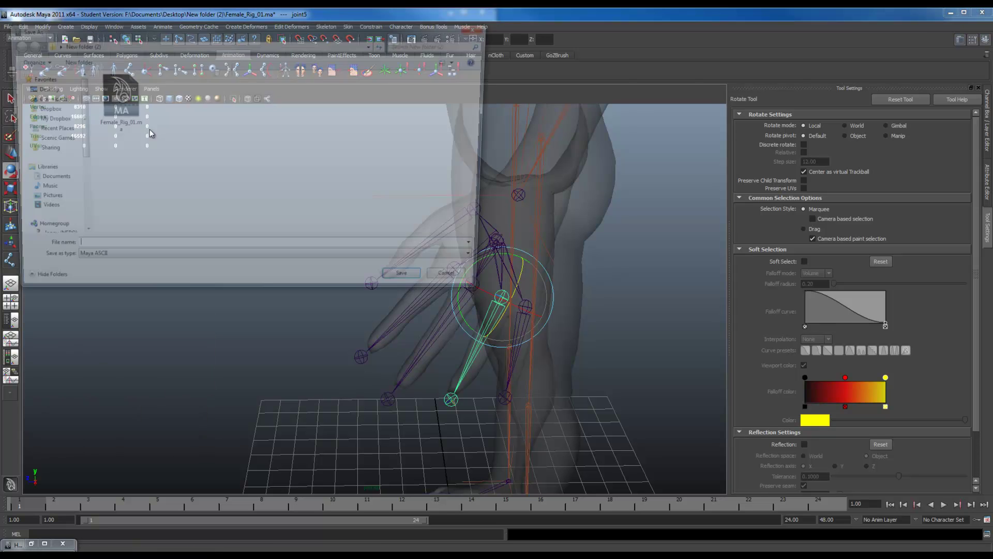
left_click(114, 99)
double_click(104, 251)
key("Return")
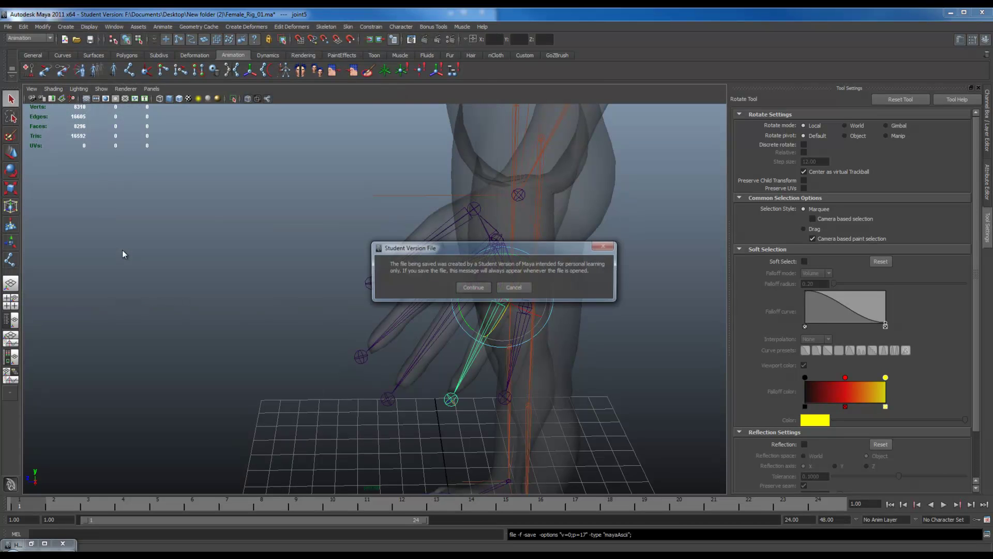
left_click(480, 287)
- Insert two joints along the index finger's bone with the Insert Joint Tool, one at each finger bend
key("q")
left_click_drag(459, 273, 446, 347, "alt")
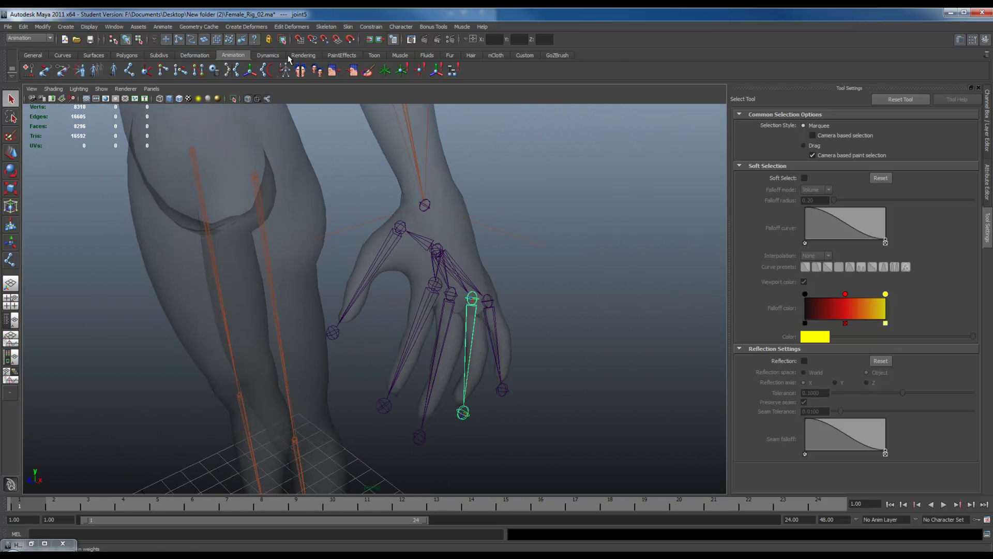
right_click_drag(454, 225, 427, 238, "alt")
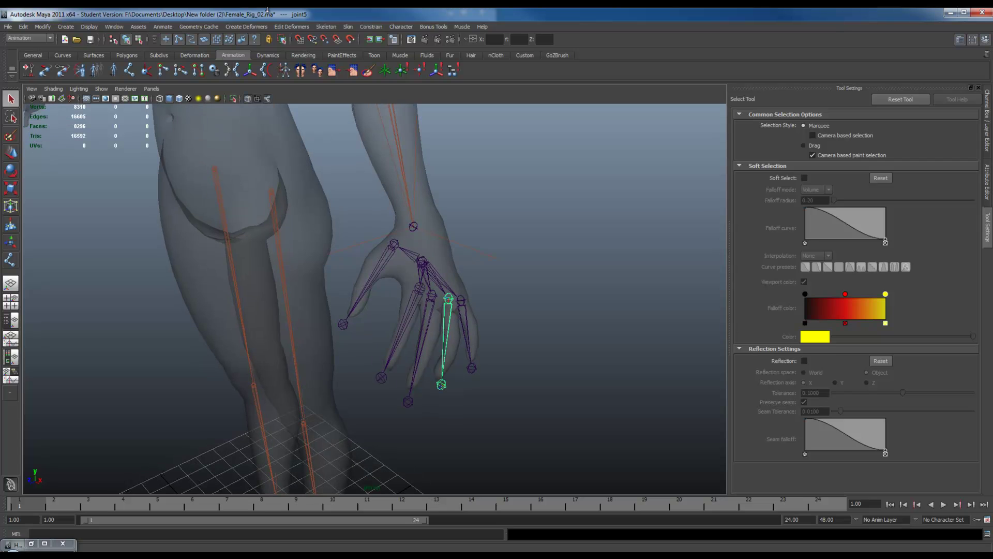
left_click(331, 27)
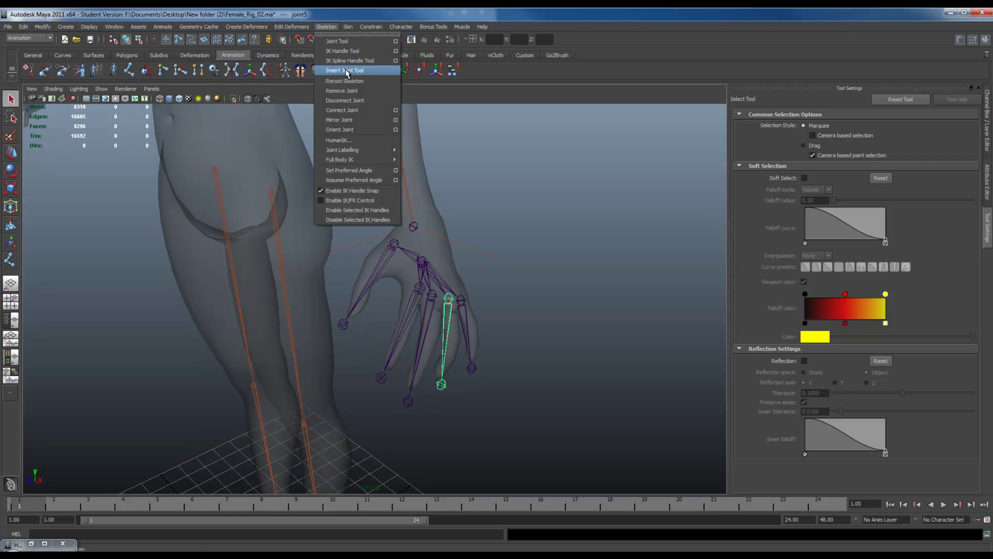
left_click(347, 71)
scroll(533, 352, "up", 3)
left_click_drag(491, 316, 461, 295, "alt")
left_click_drag(402, 316, 448, 272, "alt")
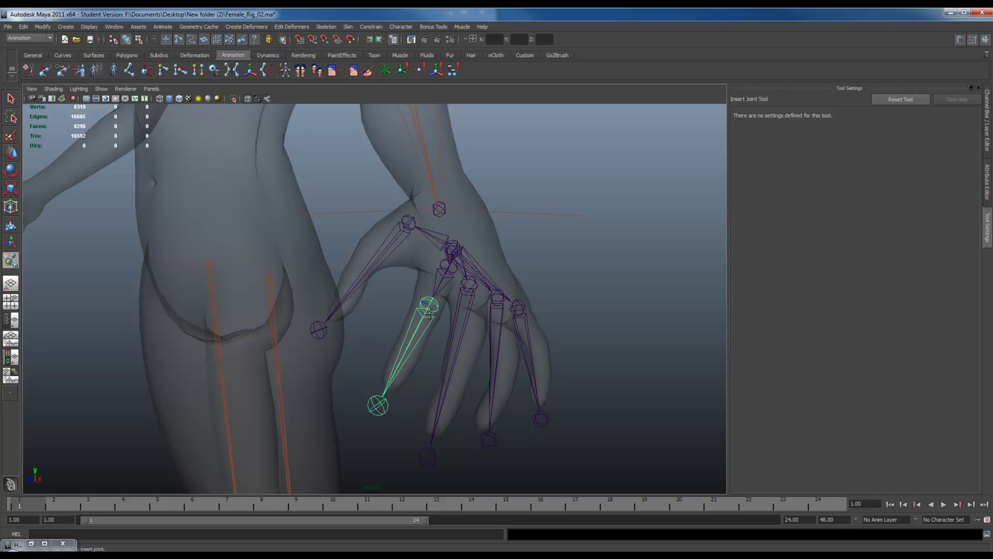
left_click_drag(428, 304, 474, 345)
- Insert two joints each along the middle and ring finger bones at the finger bends
left_click_drag(423, 299, 352, 397)
left_click_drag(467, 318, 423, 421)
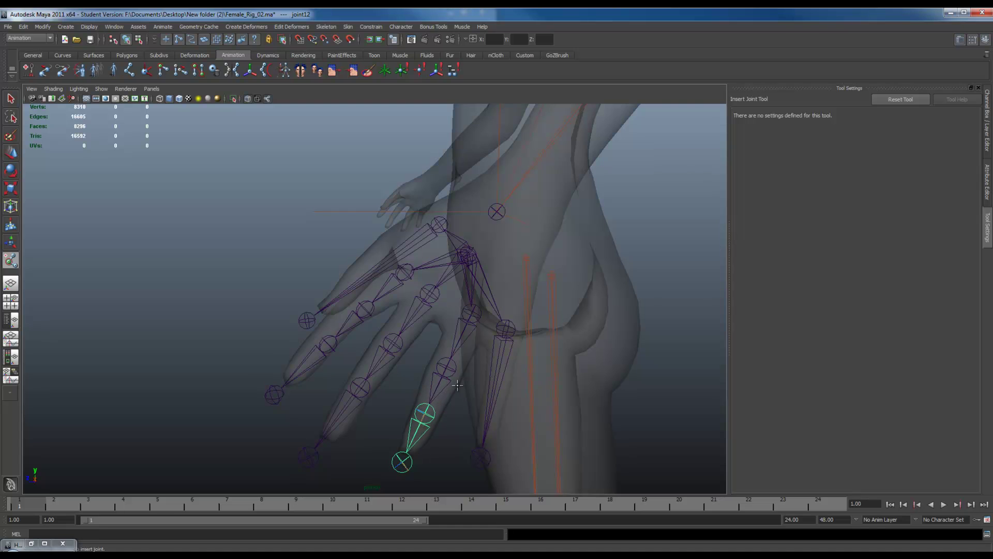
left_click_drag(482, 368, 466, 360, "alt")
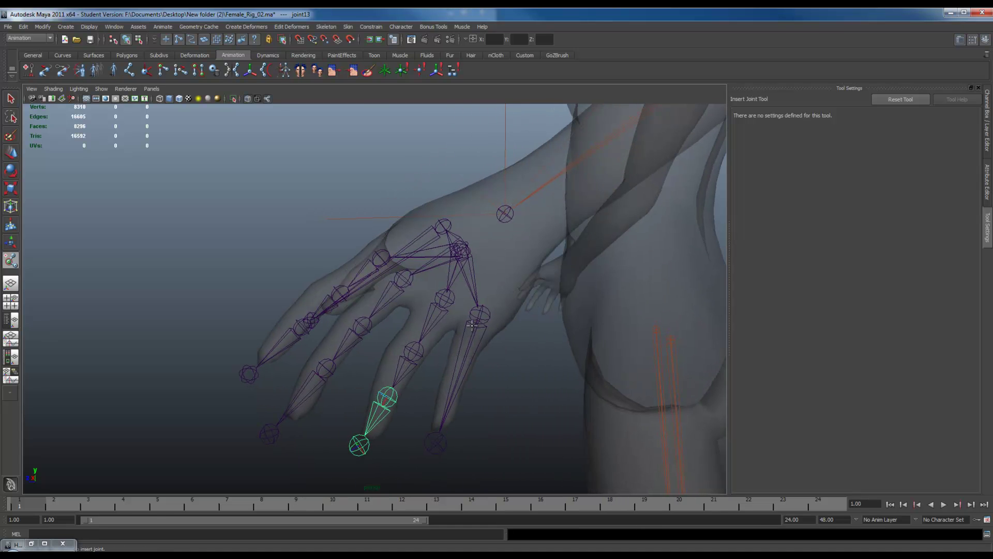
left_click_drag(475, 325, 451, 309, "alt")
- Clear the selection, restart the Insert Joint Tool and insert two joints along the thumb's bone
left_click(11, 99)
left_click(73, 264)
left_click(11, 260)
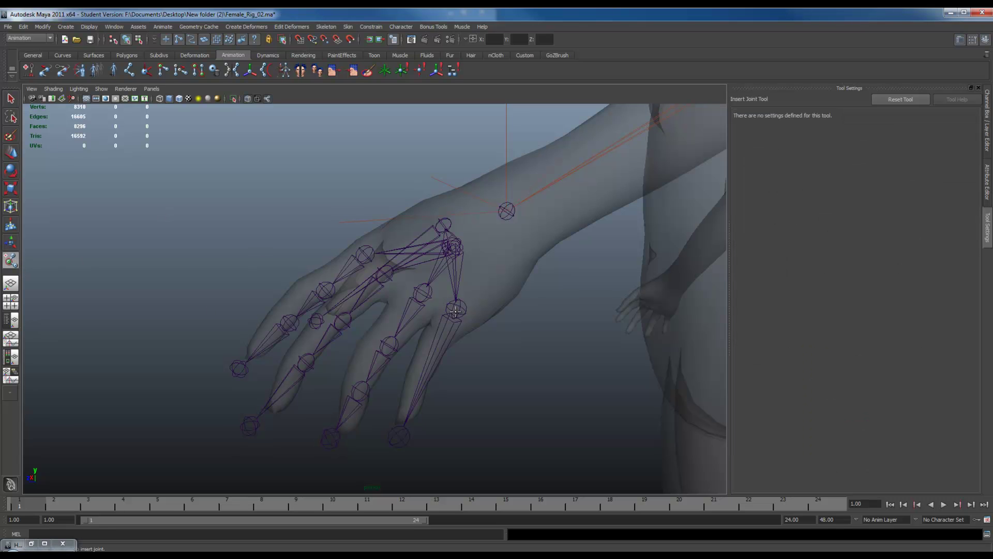
left_click_drag(425, 309, 459, 303, "alt")
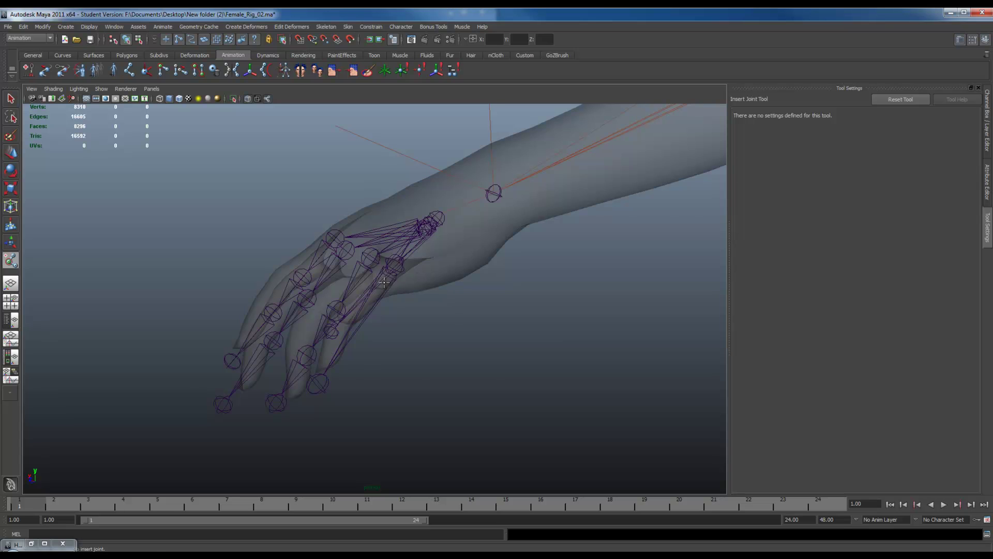
left_click_drag(384, 282, 423, 283, "alt")
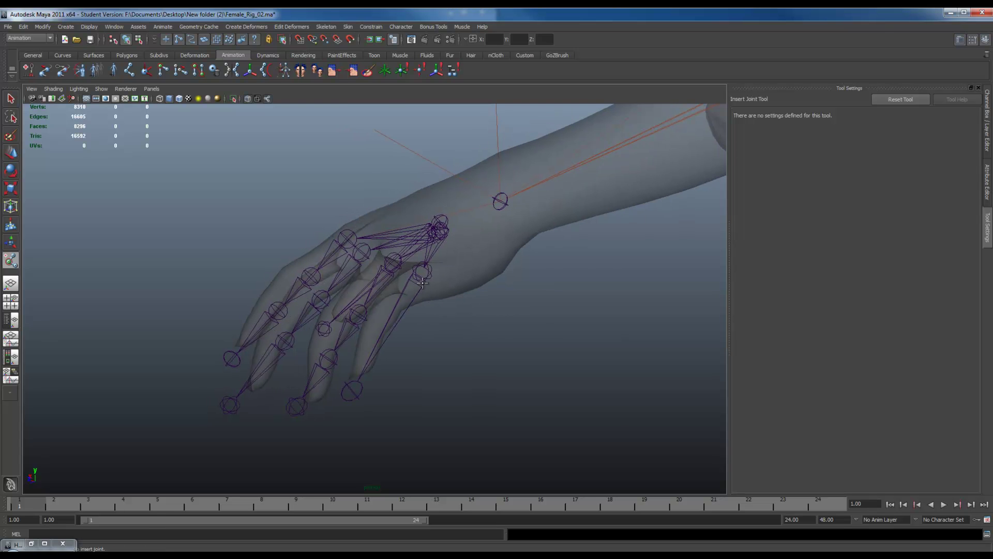
left_click(11, 98)
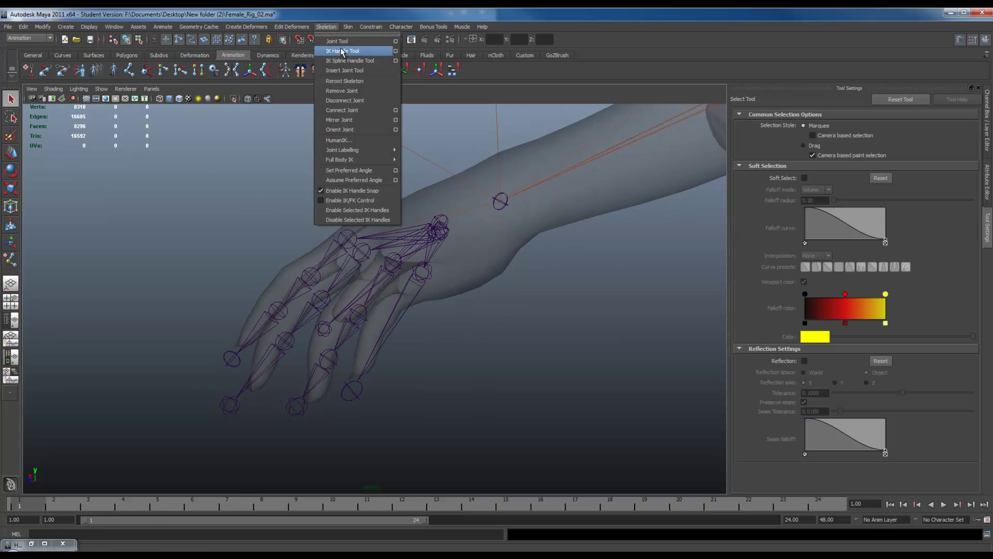
left_click(345, 71)
left_click_drag(424, 243, 355, 285, "alt")
- Insert two joints along the little finger's bone, undoing misplaced insertions, and return to the Select Tool
left_click_drag(535, 344, 511, 359, "alt")
left_click_drag(509, 359, 497, 416)
key("ctrl+z")
key("ctrl+z")
key("ctrl+z")
key("ctrl+z")
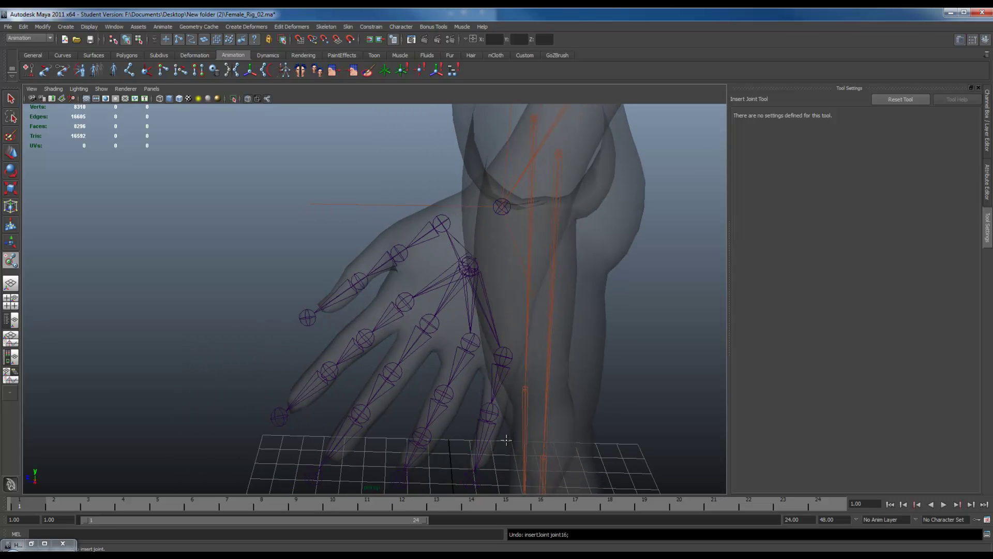
left_click_drag(503, 357, 351, 285)
key("q")
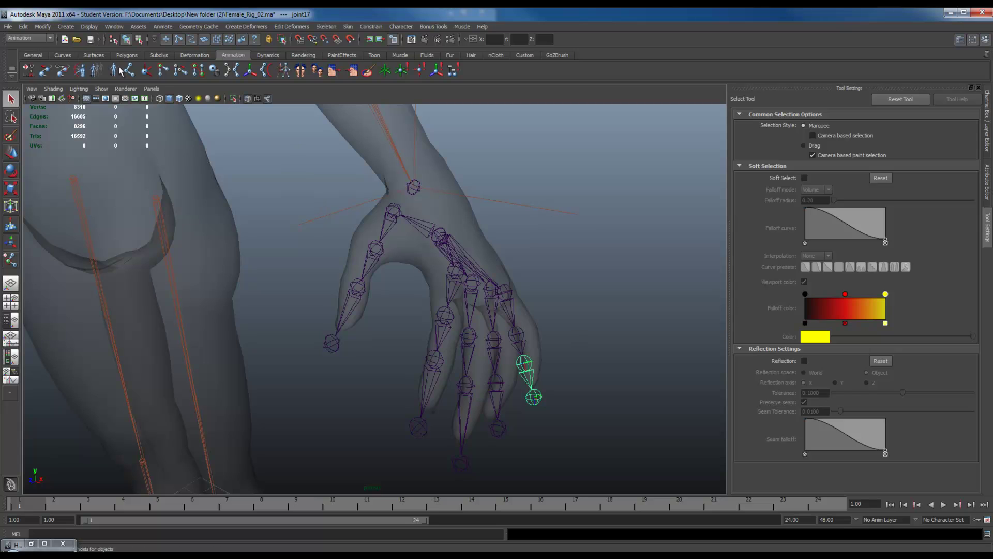
left_click(89, 27)
mouse_move(120, 141)
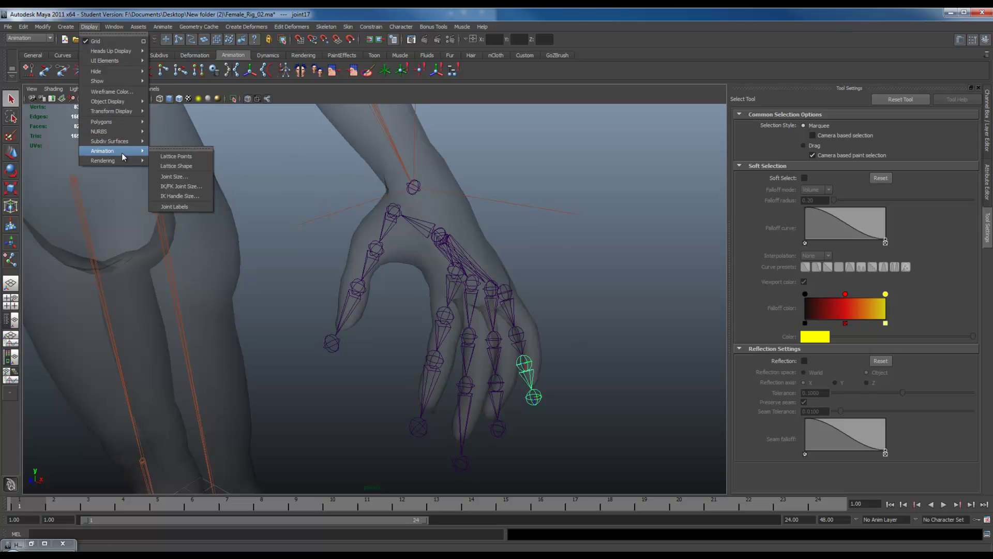
left_click(176, 156)
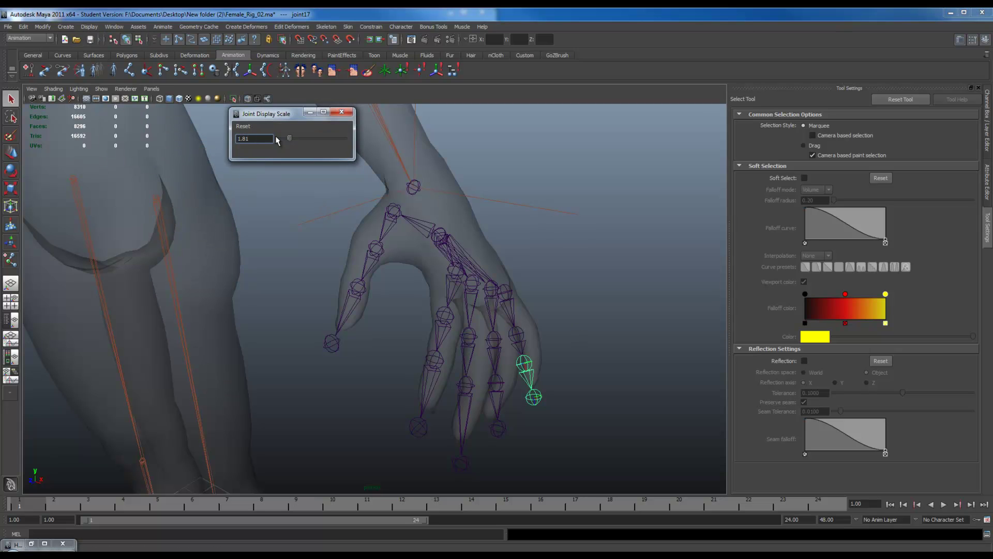
left_click(342, 112)
- Rotate the little finger's joints so its bone chain follows the bend of the finger mesh
left_click_drag(535, 313, 480, 307, "alt")
left_click(508, 336)
key("e")
left_click_drag(538, 340, 331, 375, "alt")
left_click(375, 281)
key("Down")
left_click_drag(412, 344, 440, 352, "alt")
left_click(441, 296)
mouse_move(441, 300)
left_mouse_down("alt")
mouse_move(452, 315)
mouse_move(439, 301)
left_mouse_up("alt")
left_click_drag(409, 268, 387, 273)
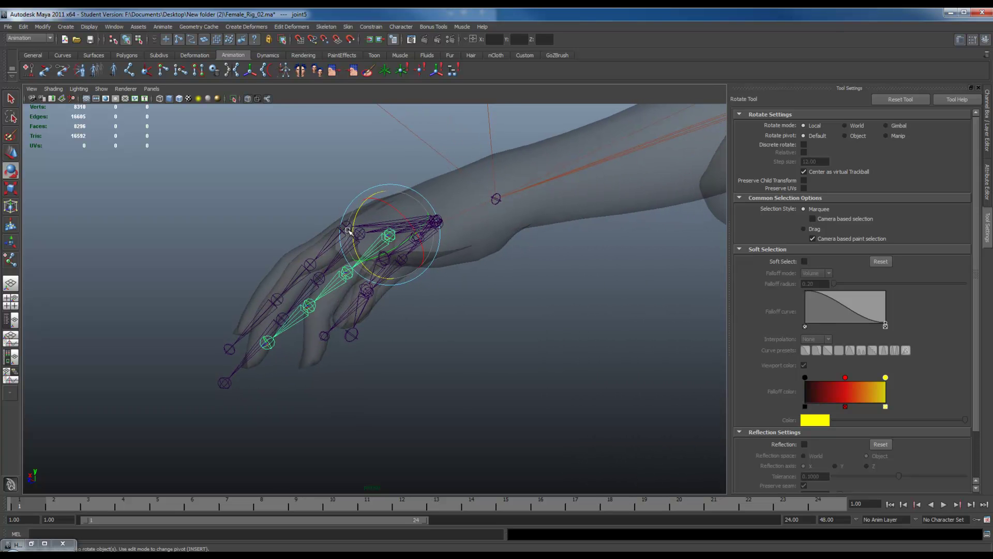
- Rotate the ring finger's base, second and third joints to curl the chain along the finger mesh
left_click_drag(353, 232, 355, 230)
key("Down")
left_click_drag(308, 261, 306, 271)
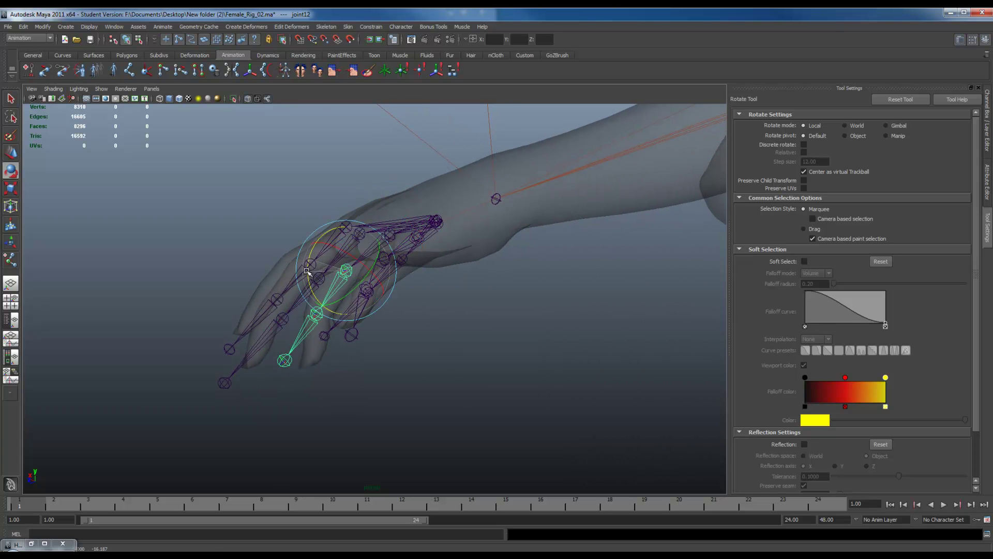
key("Down")
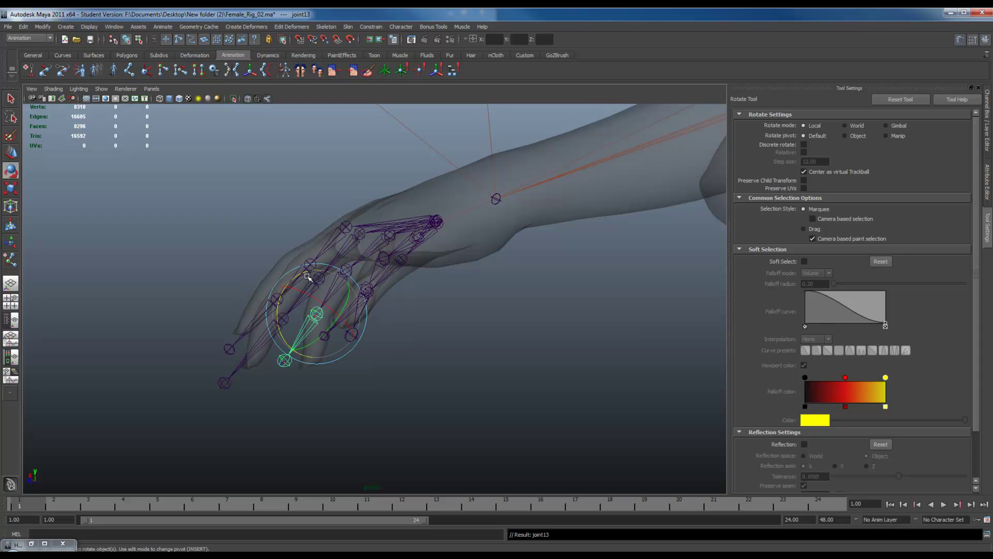
left_click_drag(276, 326, 281, 340)
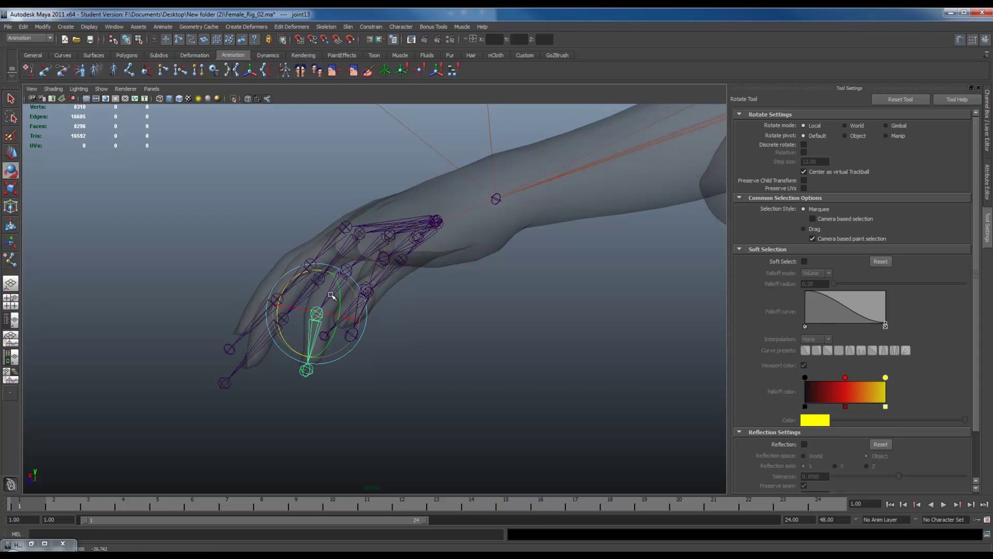
- Rotate the middle finger's joints so the bone chain follows the curve of the finger mesh
left_click_drag(331, 290, 400, 293, "alt")
left_click(418, 263)
left_click_drag(365, 263, 365, 251)
left_click_drag(430, 287, 399, 274, "alt")
left_click_drag(319, 240, 268, 261)
key("Down")
left_click(273, 309)
left_click_drag(231, 309, 259, 298)
- Adjust the index finger's base joint position and rotate the finger's joints to fit the mesh
left_click_drag(291, 265, 481, 274, "alt")
left_click(403, 250)
left_click_drag(491, 290, 420, 309, "alt")
key("w")
left_click_drag(385, 277, 385, 275)
key("e")
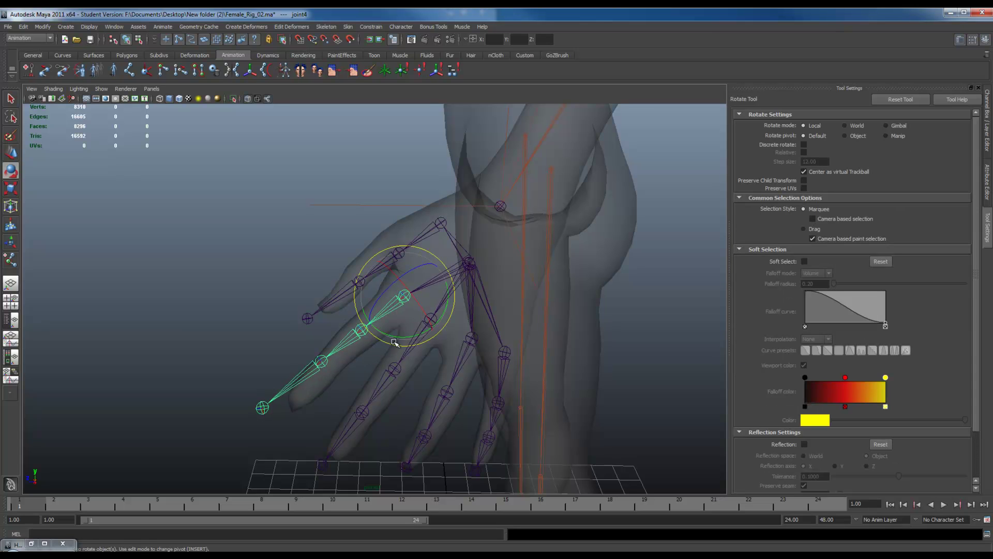
left_click_drag(396, 341, 375, 237)
key("Down")
key("Down")
left_click(389, 239)
key("Down")
left_click_drag(346, 269, 315, 275)
key("Down")
- Select the whole joint hierarchy from the hand's root joint and freeze its transformations
left_click_drag(441, 275, 455, 258, "alt")
left_click(458, 237)
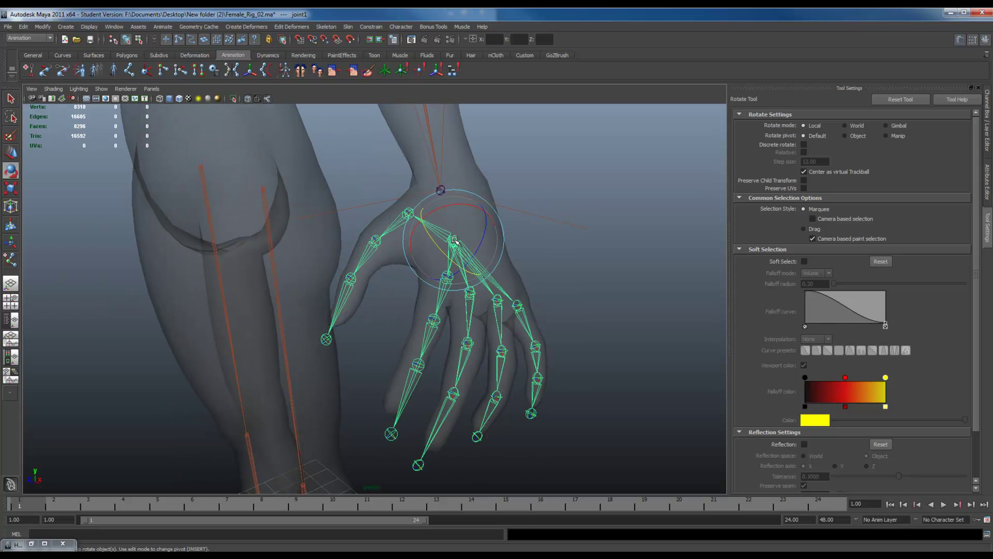
right_click(458, 239)
left_click(445, 300)
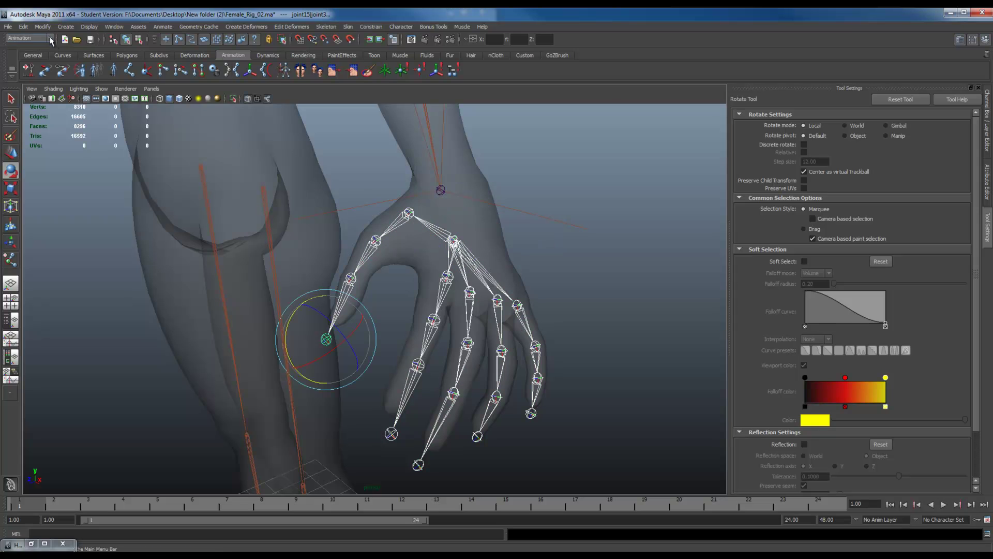
left_click(43, 27)
left_click(61, 62)
- Clear the joint selection and save the scene, continuing past the student version notice
left_click_drag(301, 244, 402, 284, "alt")
left_click(518, 226)
left_click_drag(518, 226, 434, 197, "alt")
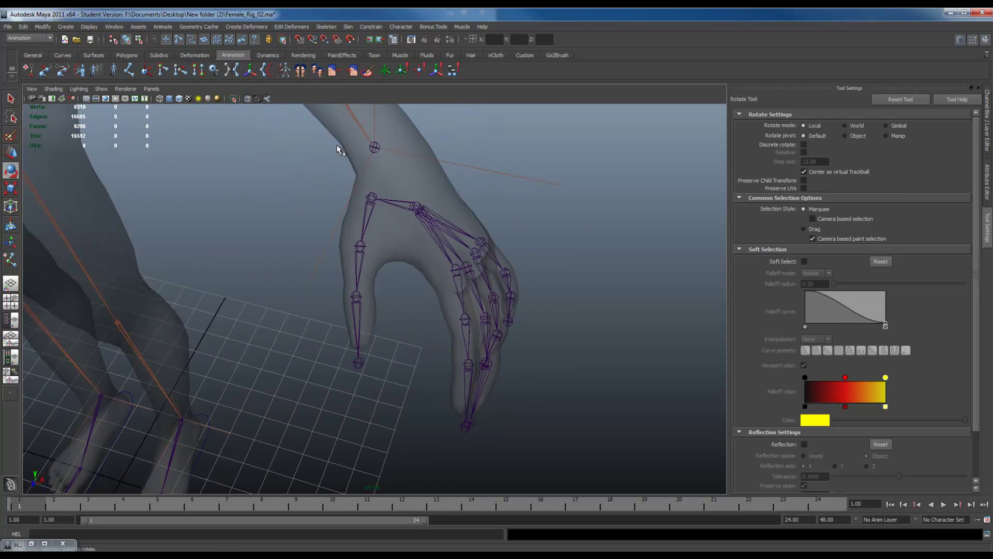
left_click(11, 26)
left_click(28, 68)
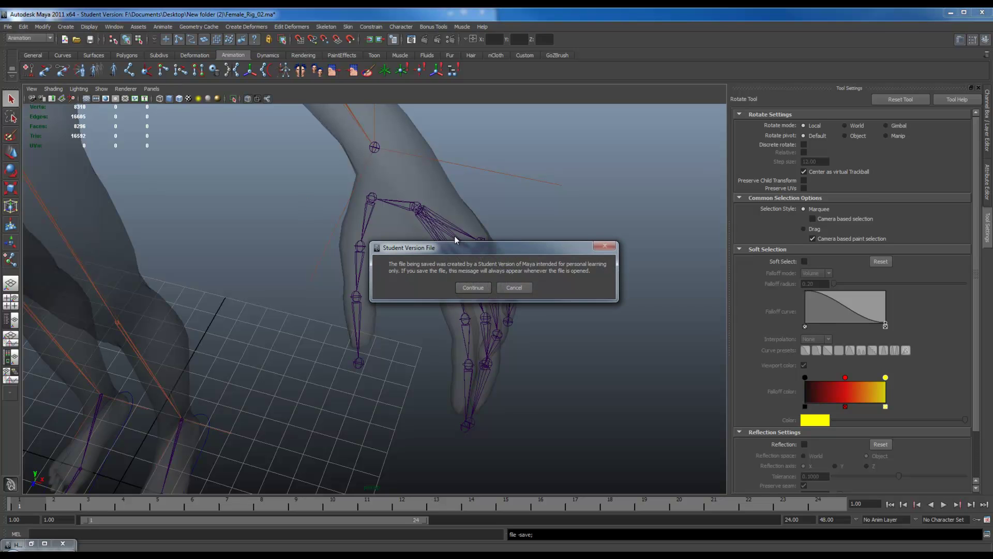
left_click(474, 290)
- Select the hand's root joint and rename it handJnt in the Channel Box
key("q")
left_click_drag(506, 241, 463, 242, "alt")
left_click(463, 242)
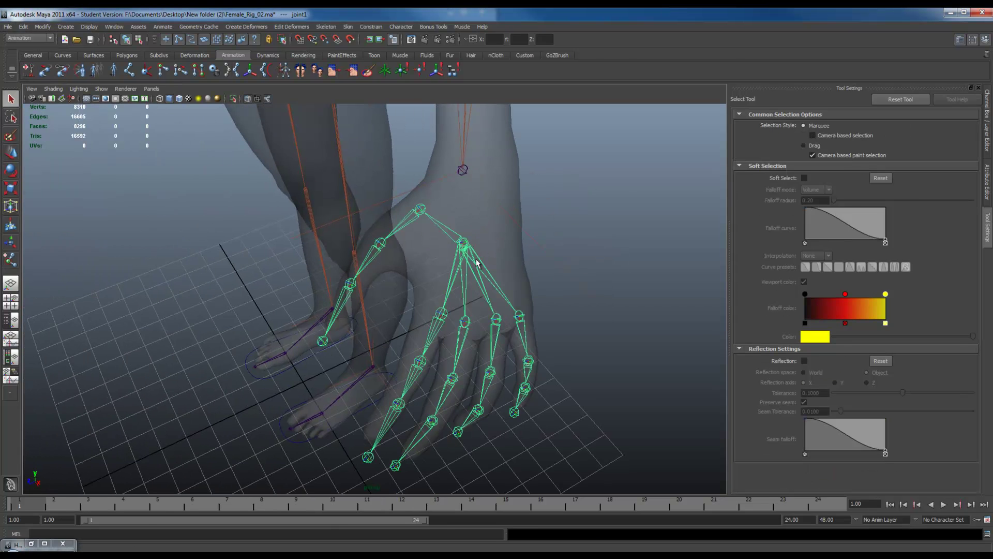
key("ctrl+a")
key("ctrl+a")
left_click(913, 119)
type("handJ")
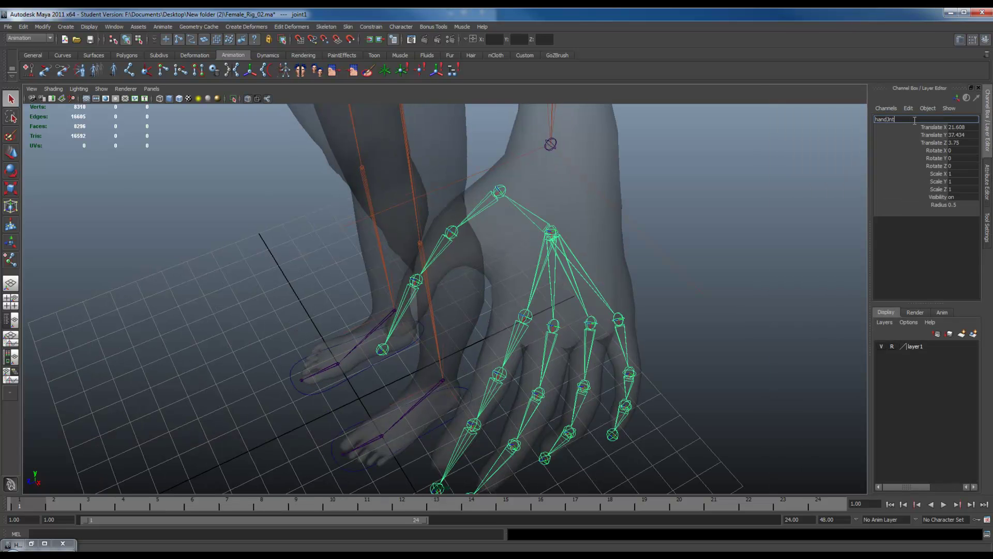
type("nt")
key("Return")
- Rename the middle finger's base joint middle01Jnt and reuse that name for the second joint as middle02Jnt
key("Down")
left_click(913, 119)
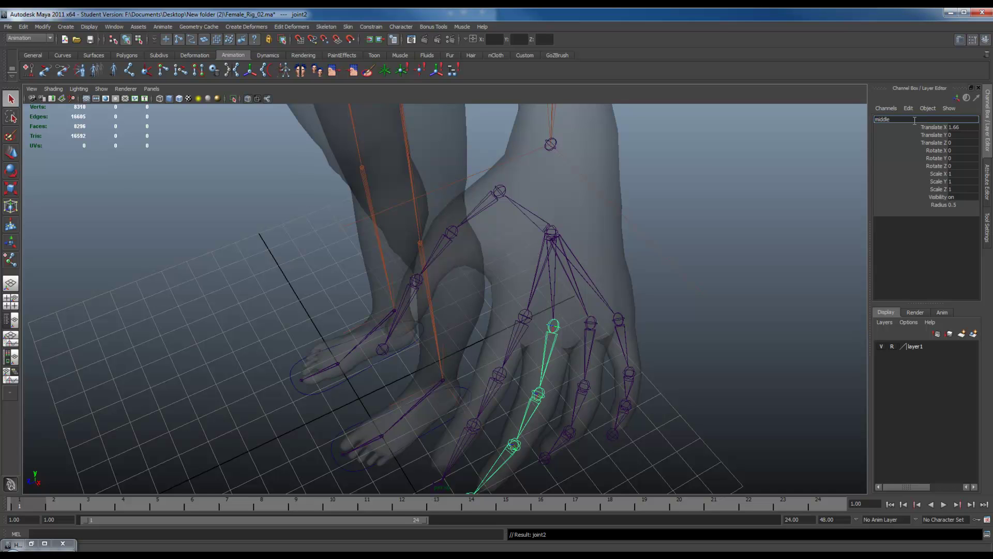
key("Return")
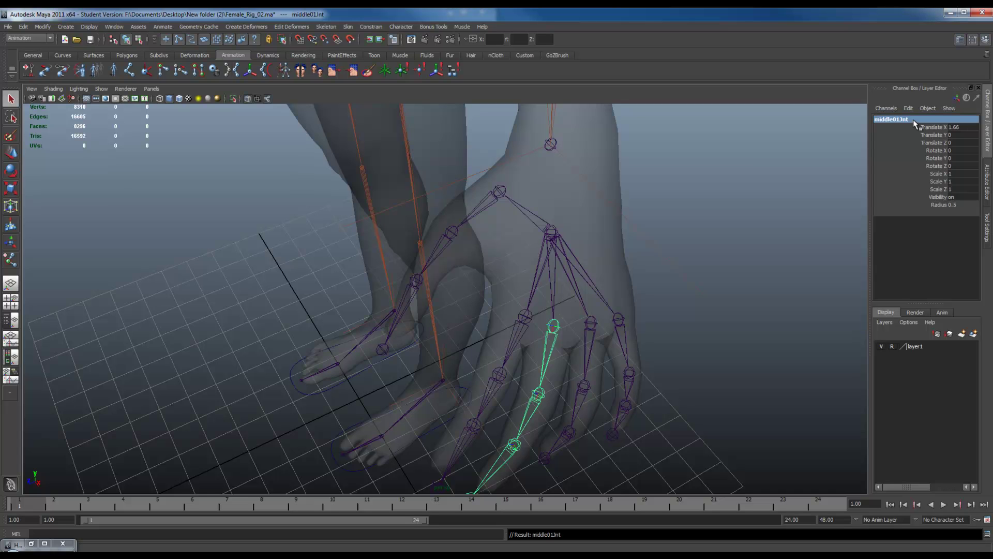
left_click(914, 119)
key("ctrl+c")
key("Down")
left_click(914, 119)
key("ctrl+v")
type("2")
key("Return")
- Rename the middle finger's third joint middle03Jnt and its tip joint middle04Jnt
key("Down")
left_click(901, 119)
key("ctrl+v")
left_click_drag(893, 120, 896, 121)
type("3")
key("Return")
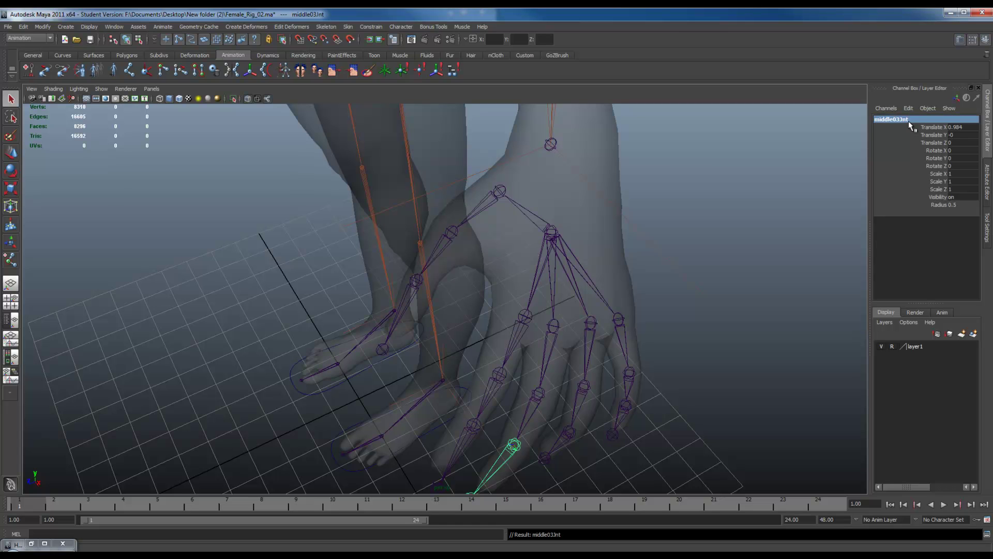
key("Down")
left_click(909, 122)
key("ctrl+v")
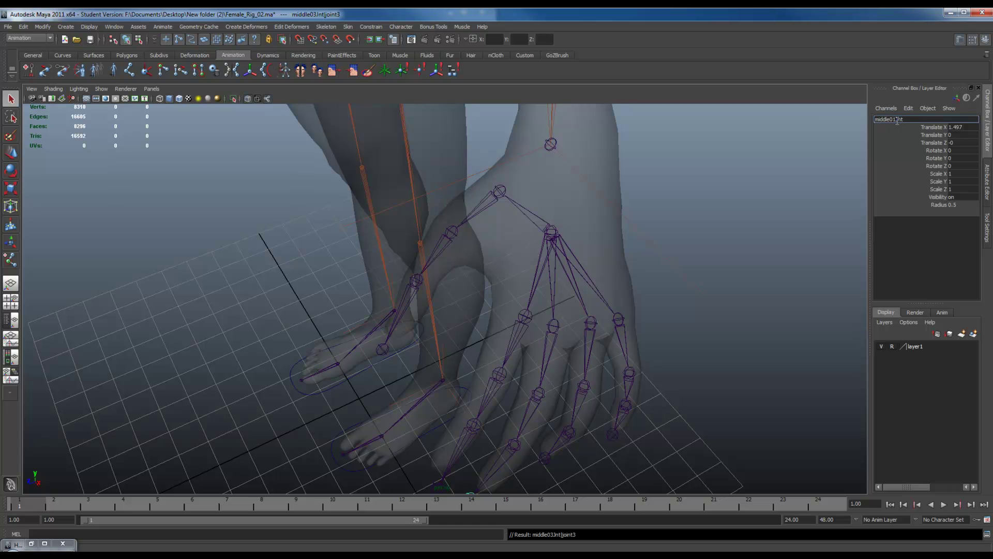
key("BackSpace")
type("4")
key("Return")
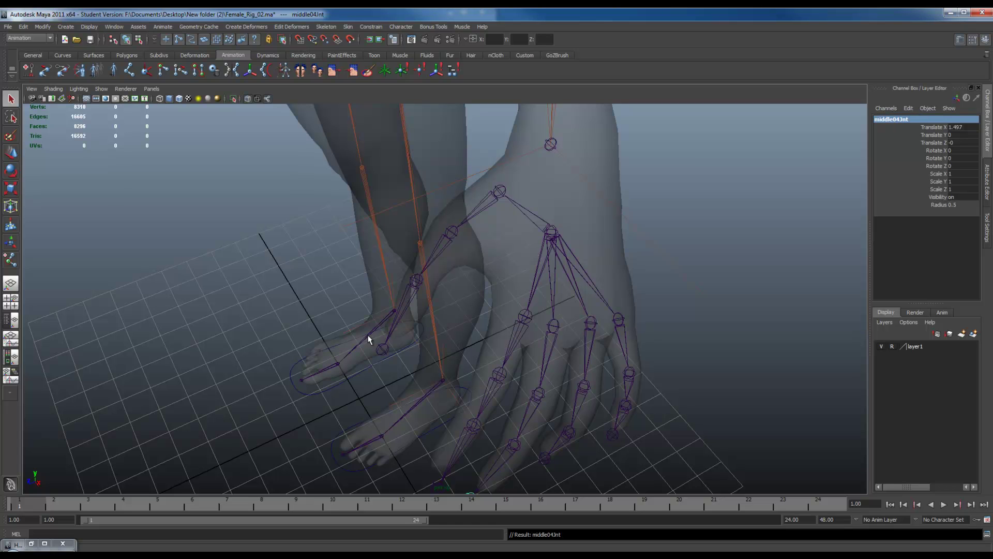
- Rename the index finger's base joint index01Jnt and its second joint index02Jnt
left_click(527, 315)
left_click(906, 118)
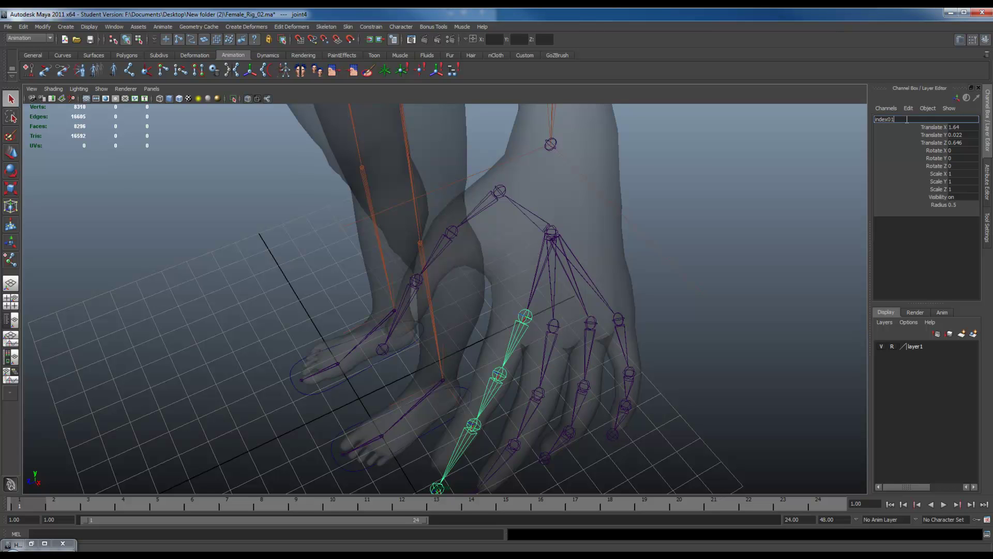
key("Return")
key("ctrl+c")
key("Down")
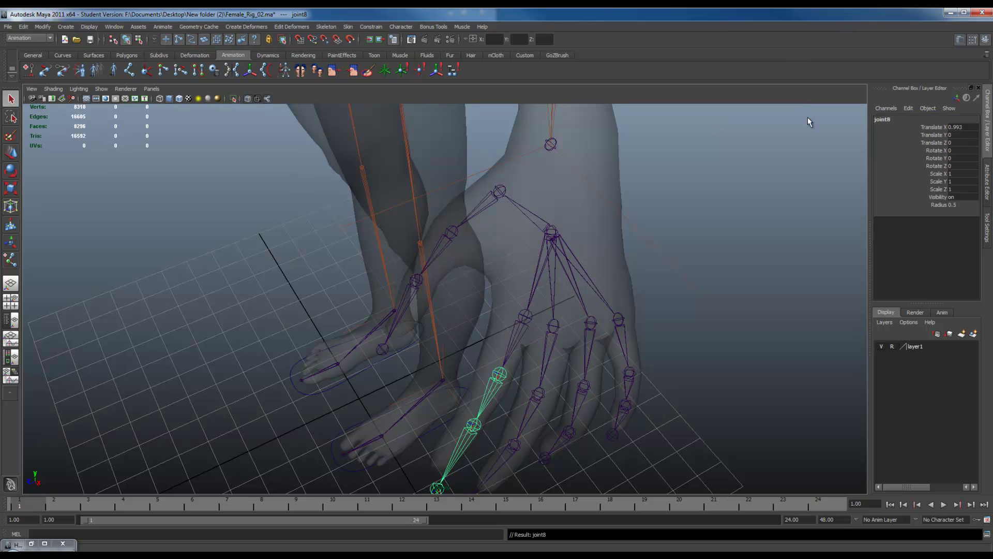
left_click(886, 120)
key("ctrl+v")
key("Return")
- Rename the index finger's third joint index03Jnt and its tip joint index04Jnt
key("Down")
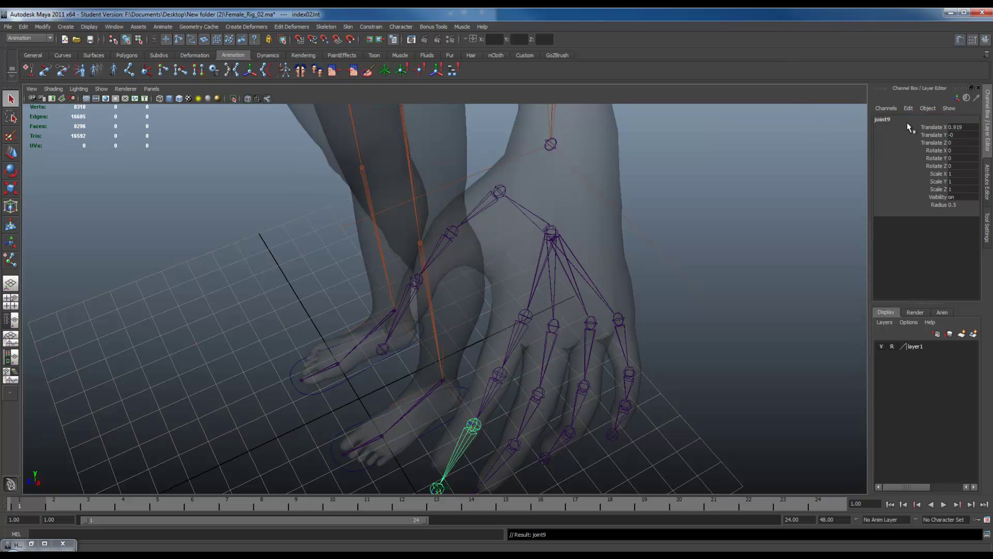
key("w")
left_click(903, 118)
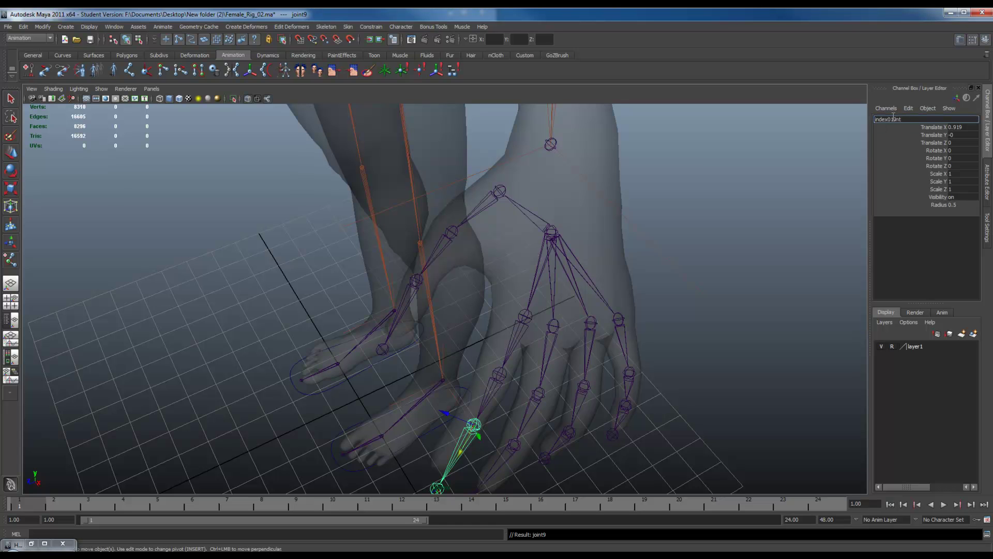
key("Return")
key("Down")
left_click(908, 119)
key("ctrl+v")
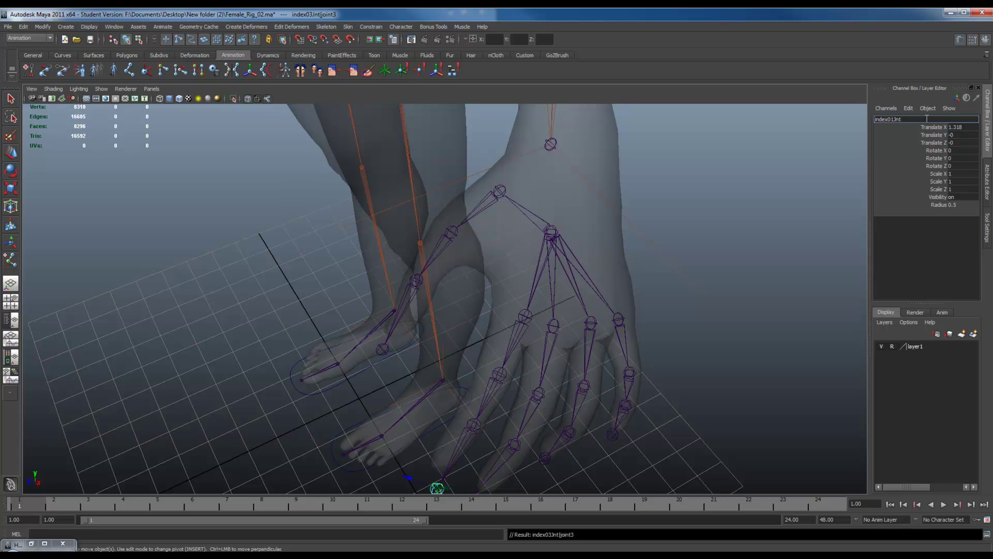
key("Return")
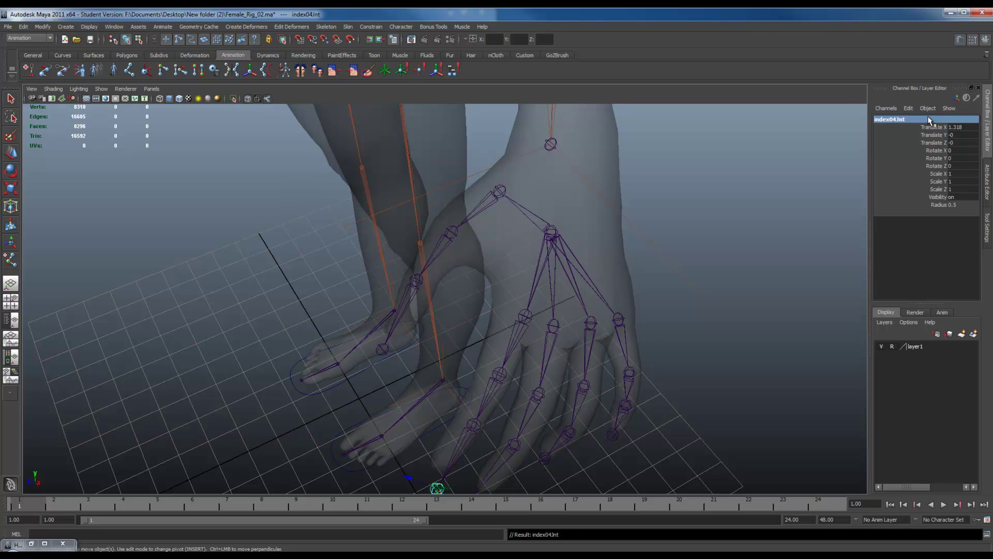
- Rename the ring finger's base joint ring01Jnt and its second joint ring02Jnt
left_click(590, 323)
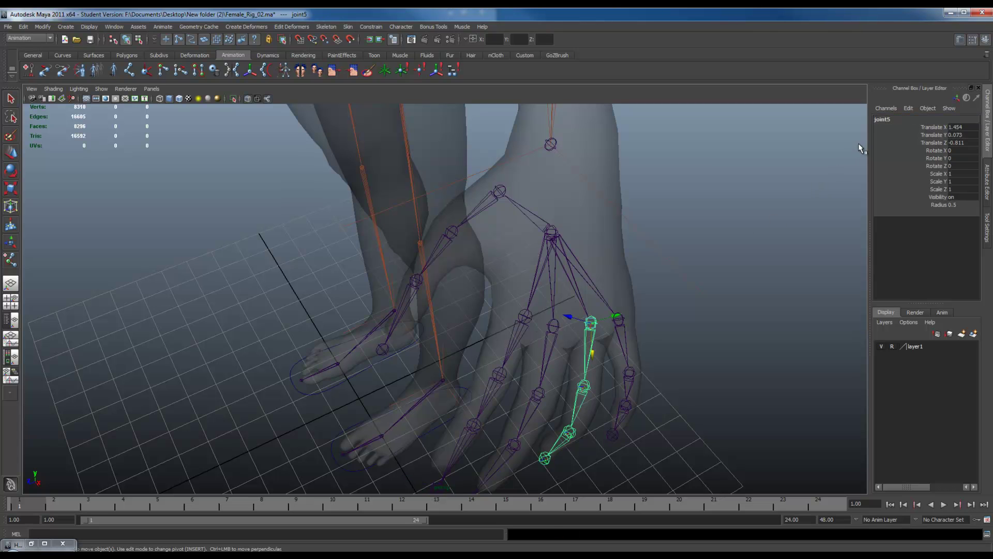
left_click(899, 120)
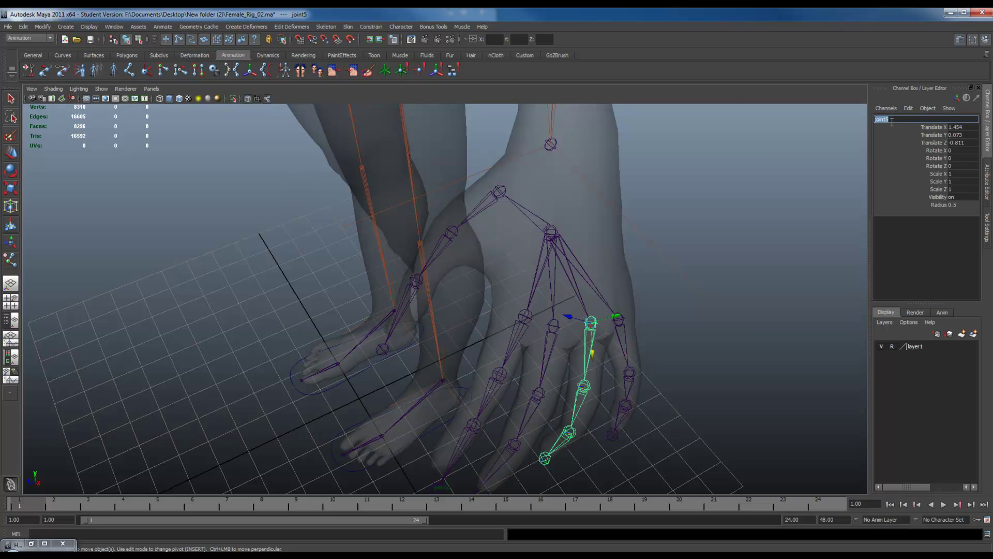
type("ring01Jnt")
key("Return")
key("Down")
left_click(900, 120)
type("ring01Jnt")
key("Return")
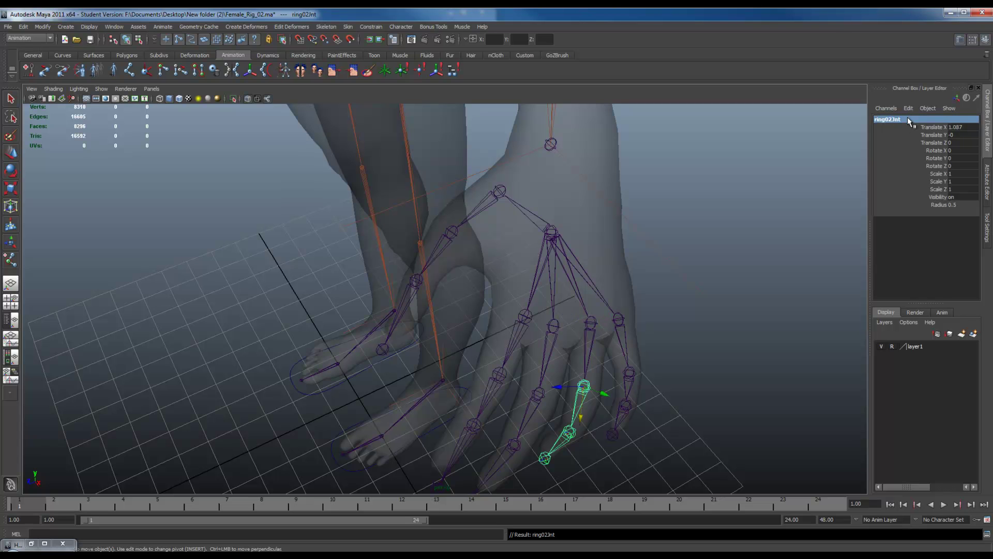
- Rename the ring finger's third joint ring03Jnt and its tip joint ring04Jnt
key("Down")
left_click(909, 119)
type("ring01Jnt")
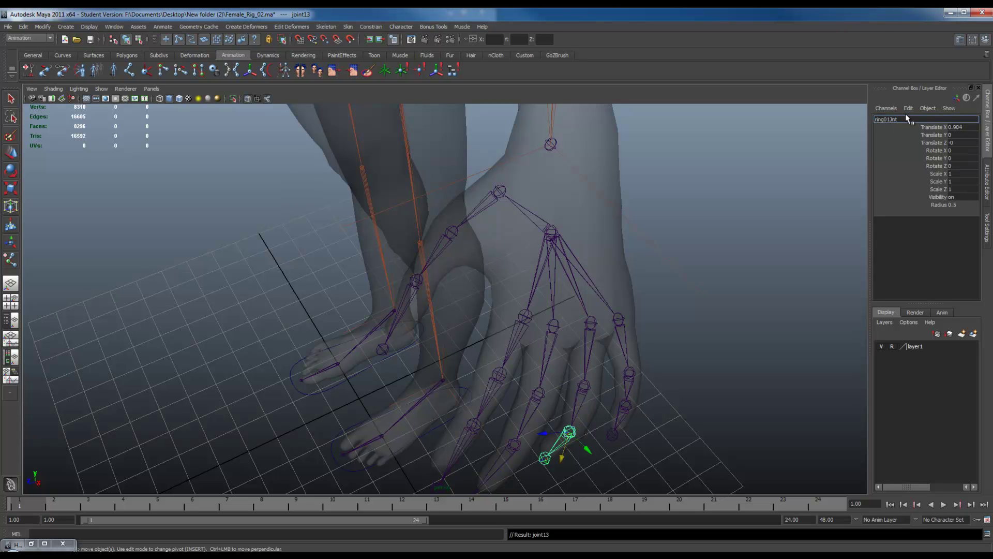
key("Return")
key("Down")
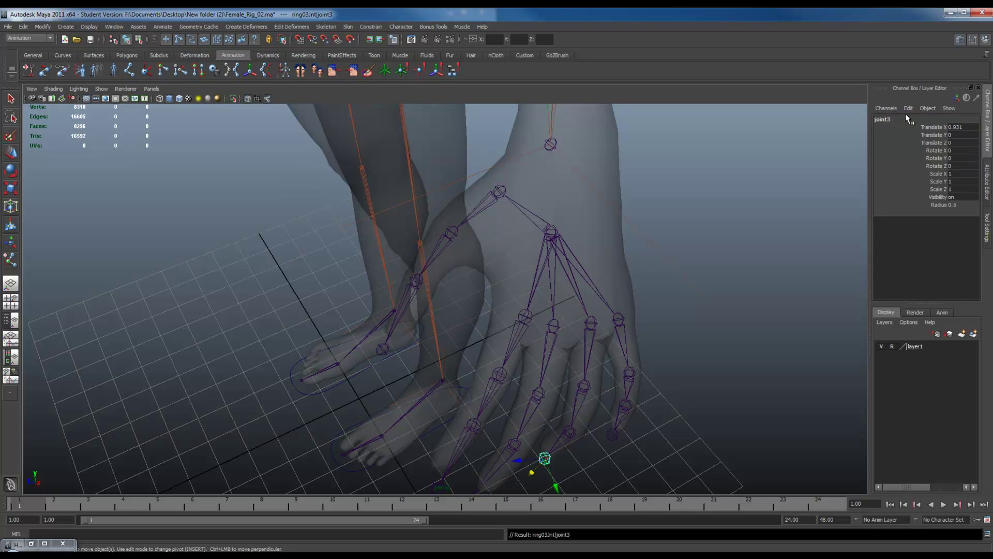
left_click(900, 119)
type("ring01Jnt")
key("Return")
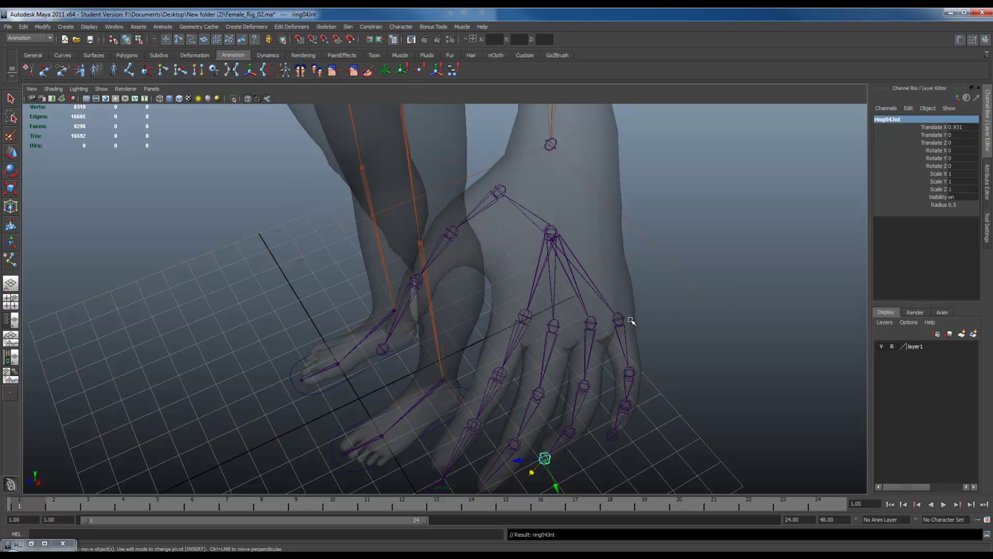
- Rename the little finger's base joint pinky01Jnt and its second joint pinky02Jnt
left_click(626, 320)
left_click(888, 120)
left_click(888, 120)
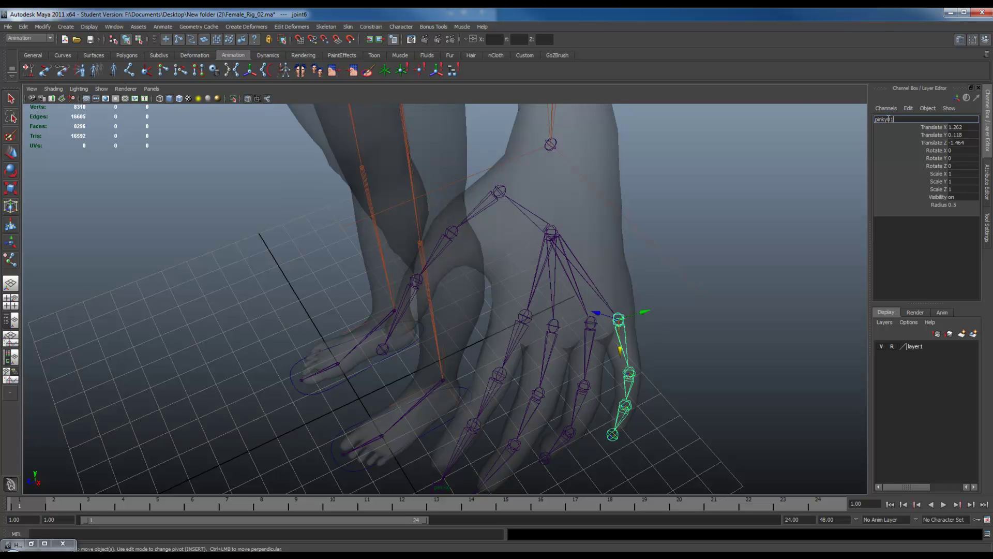
type("pinky01Jnt")
key("Return")
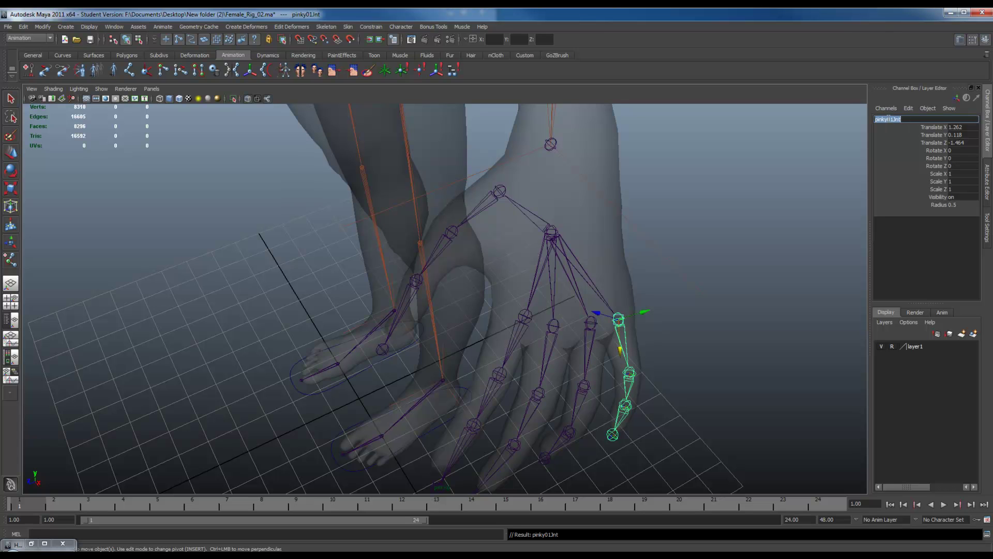
key("ctrl+c")
key("Return")
key("Down")
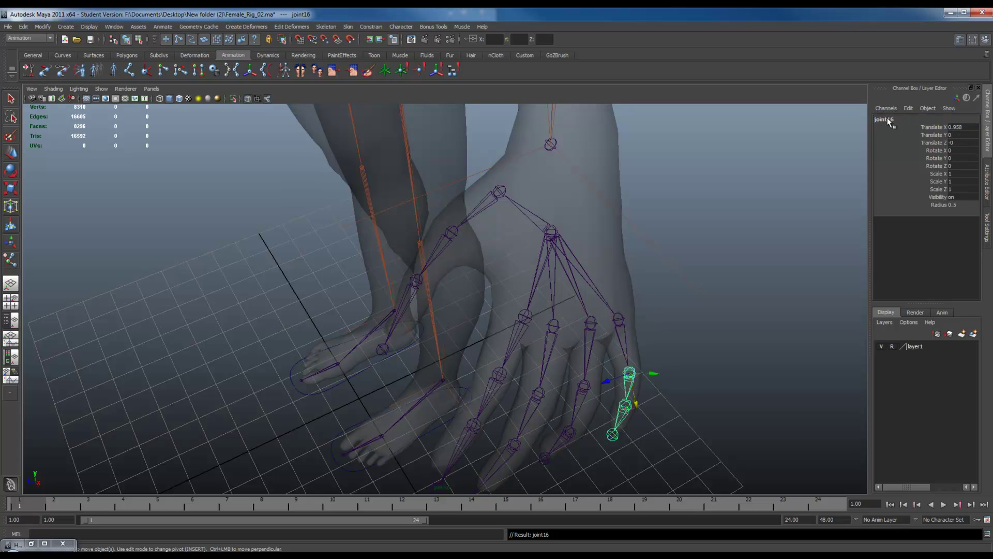
double_click(889, 119)
key("ctrl+v")
left_click(894, 120)
key("Return")
- Rename the little finger's third joint pinky03Jnt and its tip joint pinky04Jnt
key("Down")
left_click(893, 118)
key("ctrl+v")
left_click(893, 120)
key("Return")
key("Down")
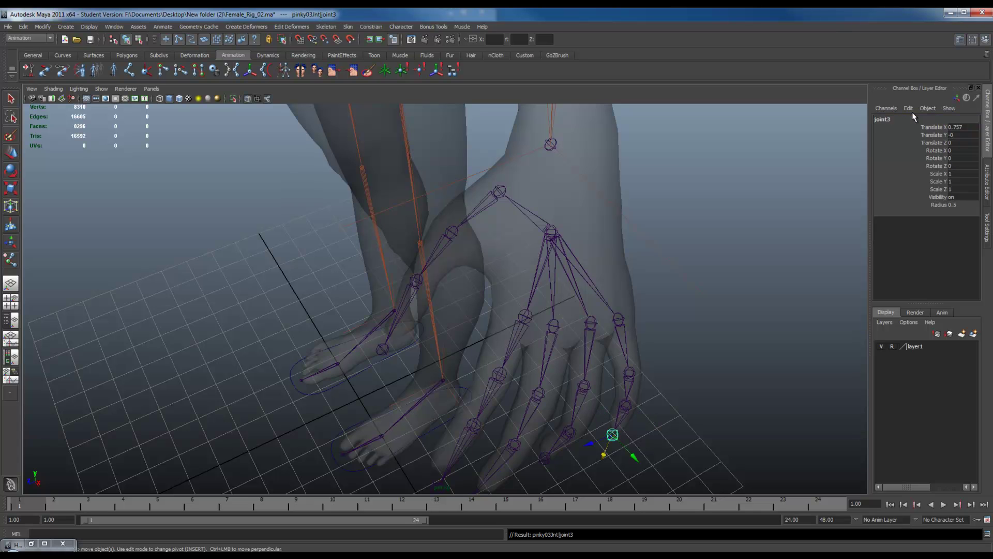
left_click(895, 120)
type("pinky04Jnt")
key("Return")
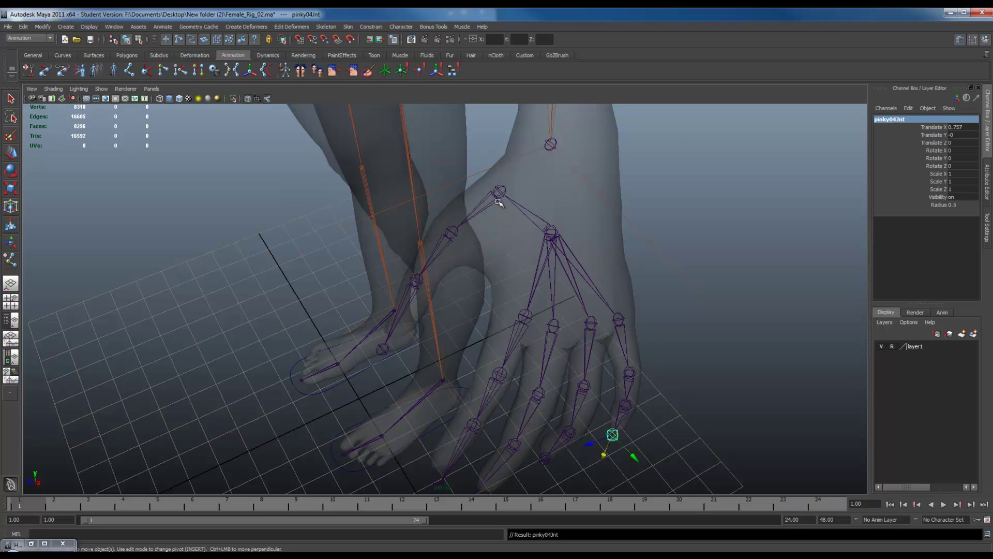
- Rename the thumb's base joint thumb01Jnt and give its second joint the next number in the same naming pattern
left_click(500, 191)
left_click(904, 120)
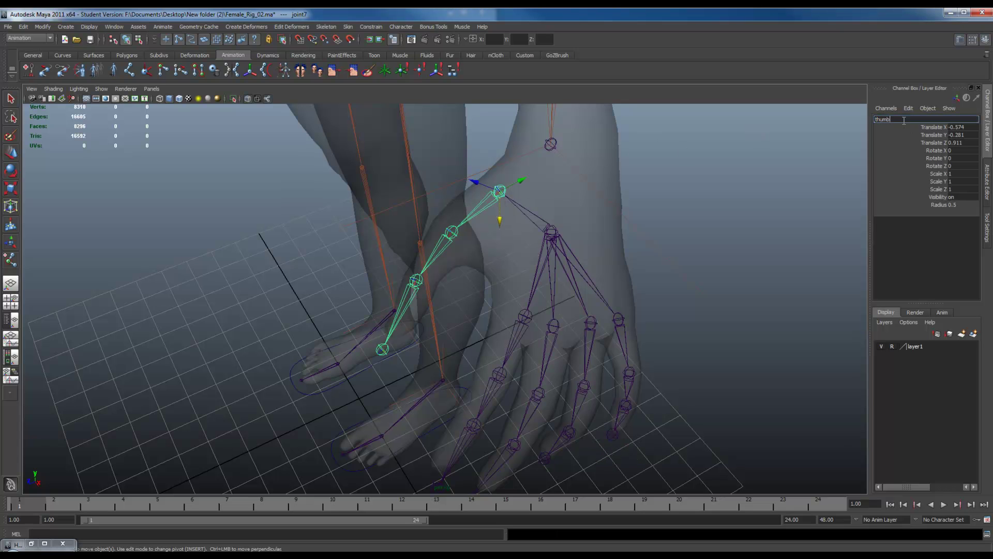
type("thumb01Jnt")
key("Return")
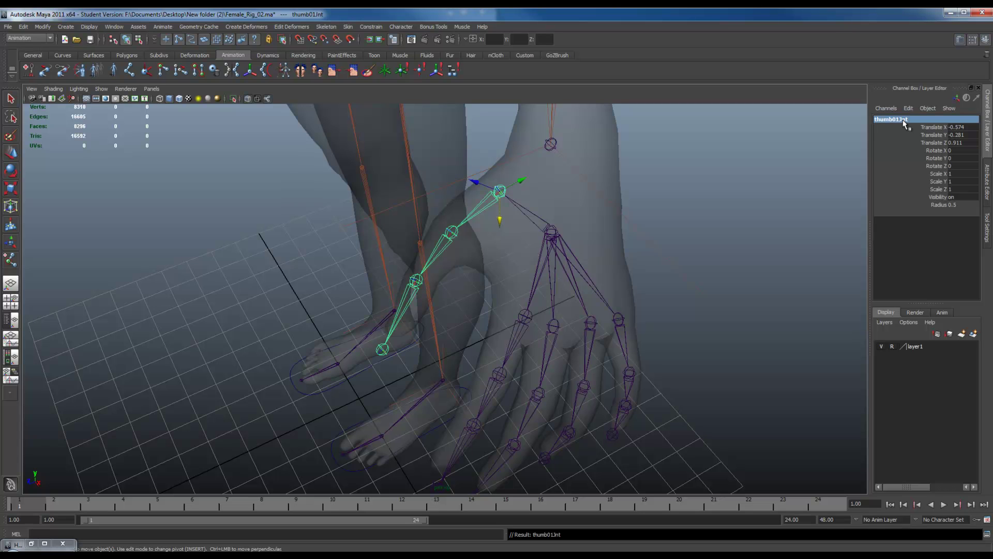
key("ctrl+c")
key("Return")
key("Down")
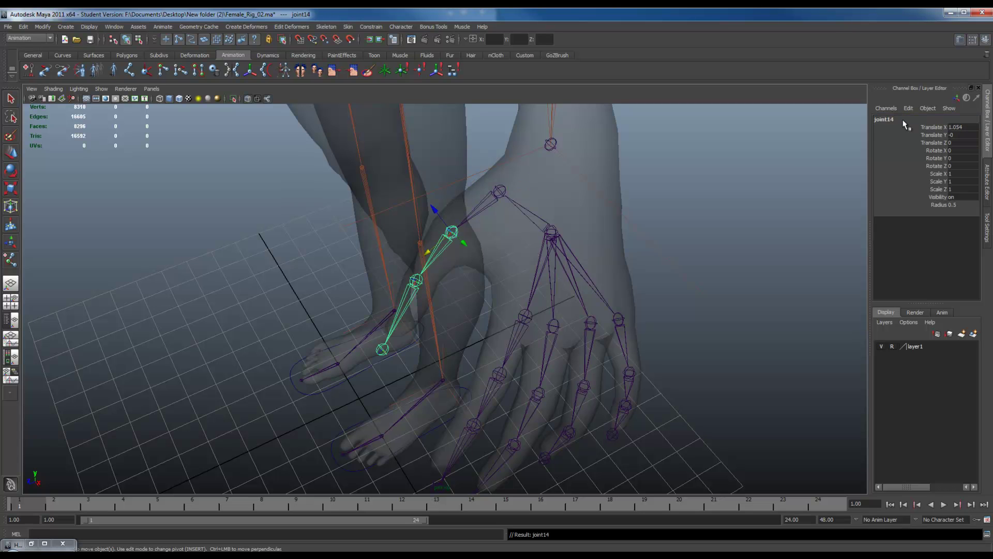
left_click(905, 120)
key("ctrl+v")
- Rename the thumb's third joint thumb03Jnt and its tip joint thumb04Jnt
key("Down")
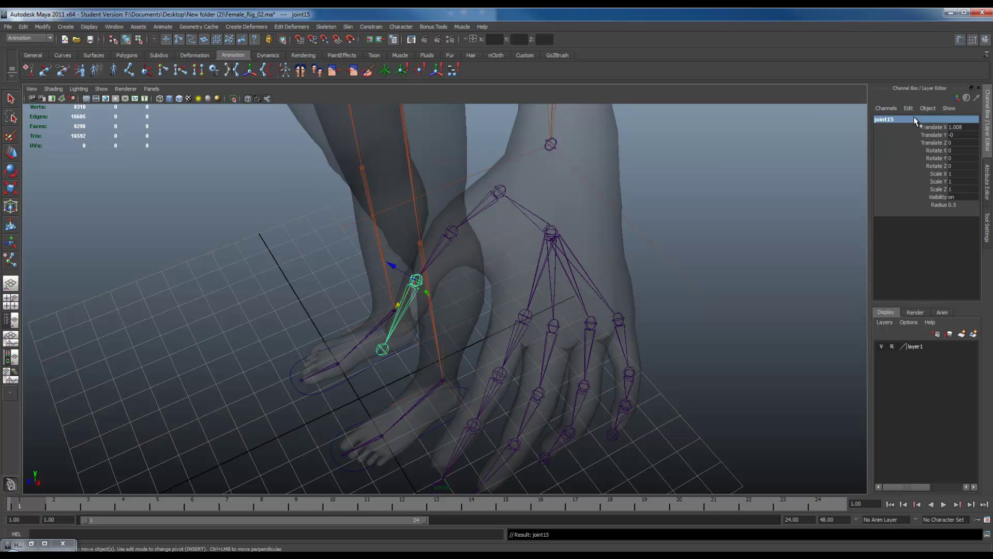
left_click(914, 120)
key("ctrl+v")
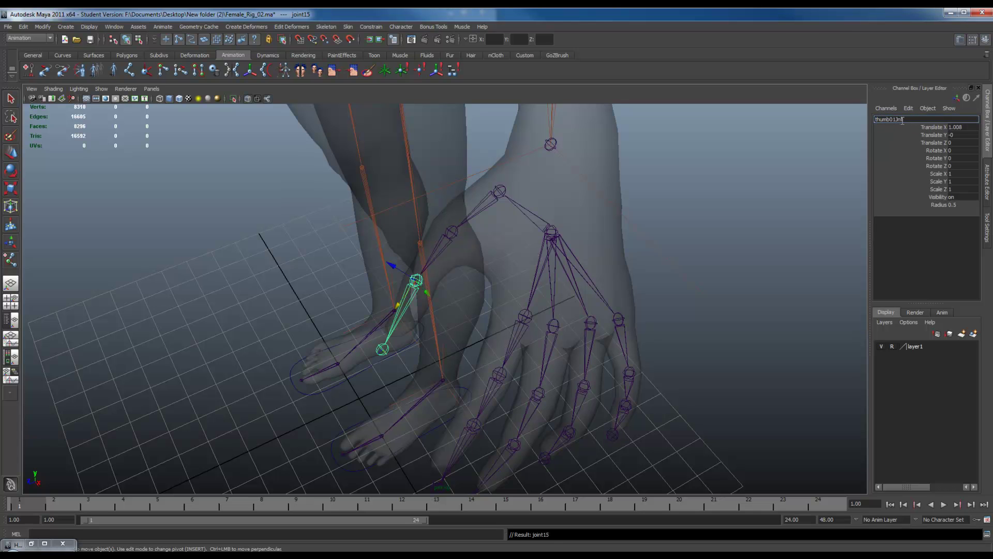
key("Return")
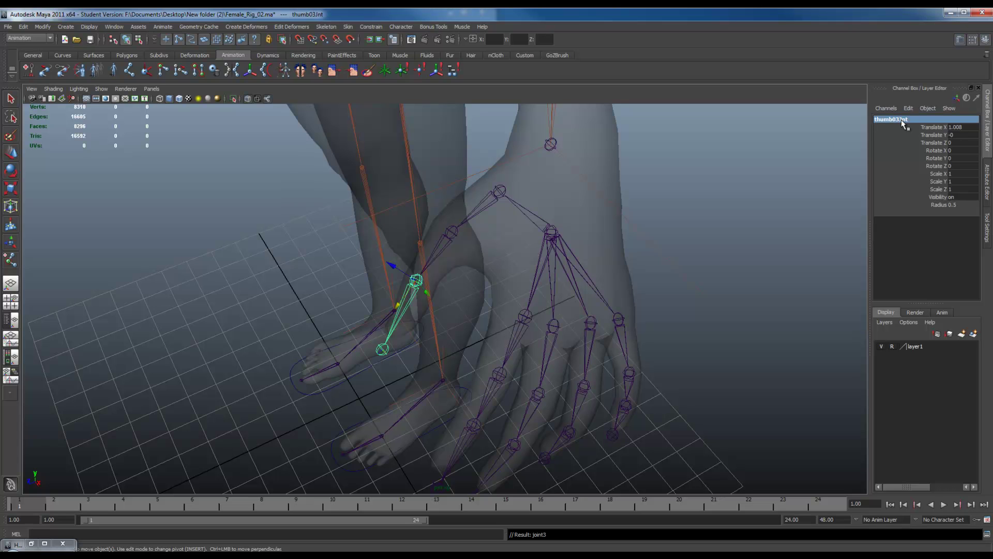
key("Down")
left_click(902, 120)
key("ctrl+v")
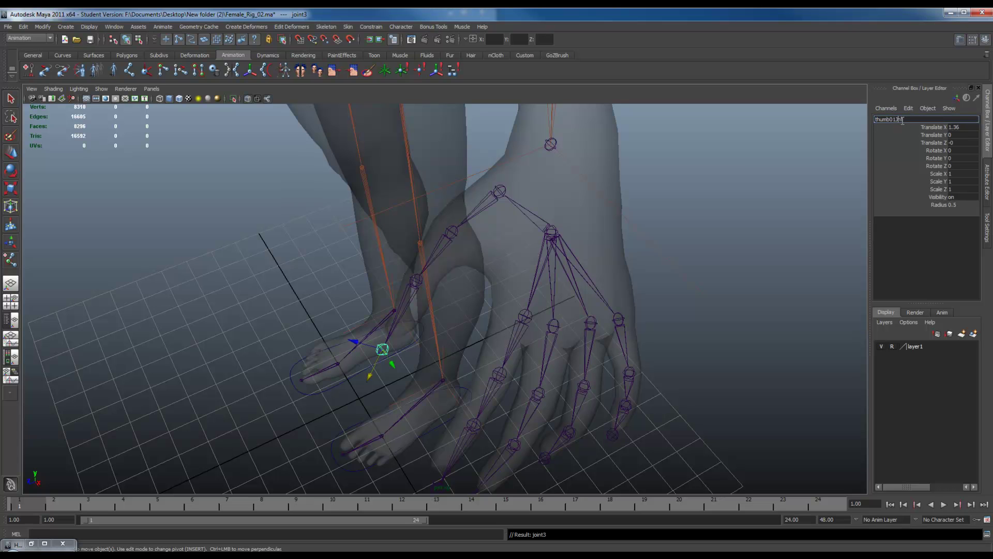
key("Left")
key("Left")
key("Left")
key("BackSpace")
type("4")
key("Return")
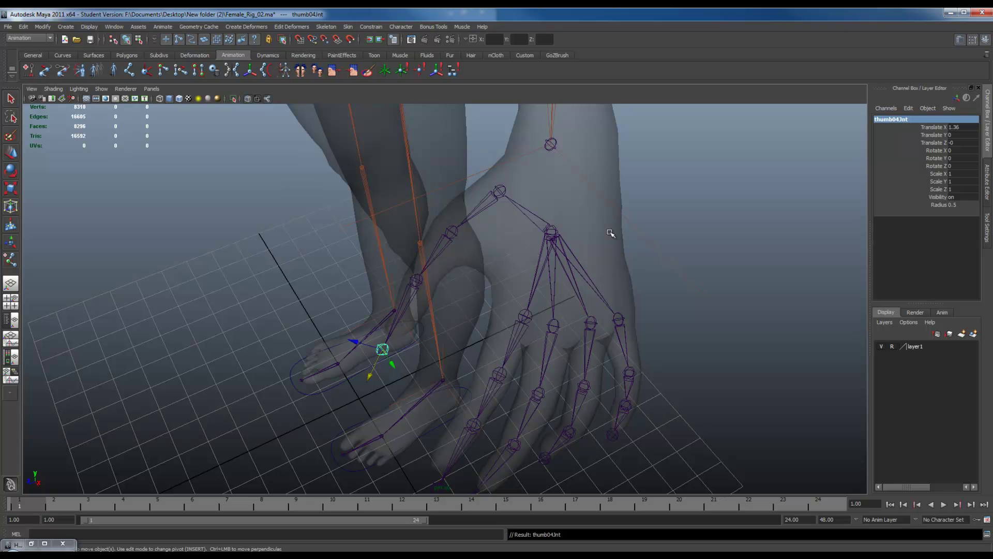
- Parent the hand joint, with all its finger chains, to the wrist joint of the arm
left_click(553, 232)
scroll(592, 188, "up", 5)
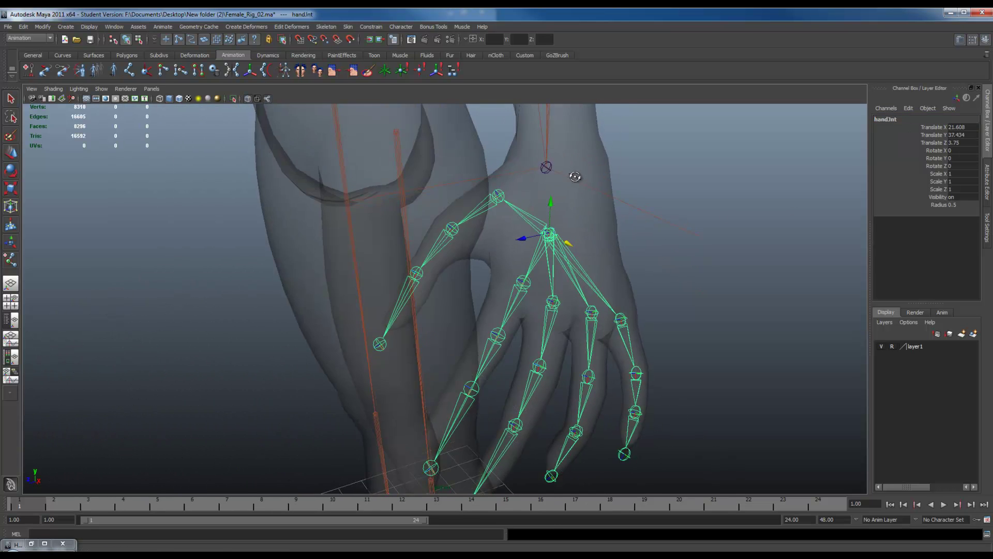
left_click(555, 166)
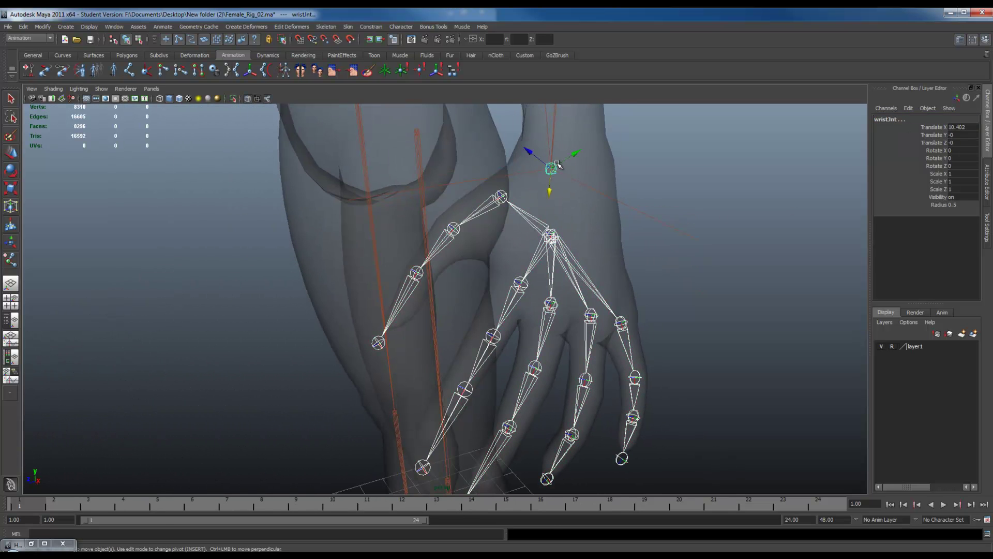
key("Down")
left_click_drag(544, 237, 594, 257, "alt")
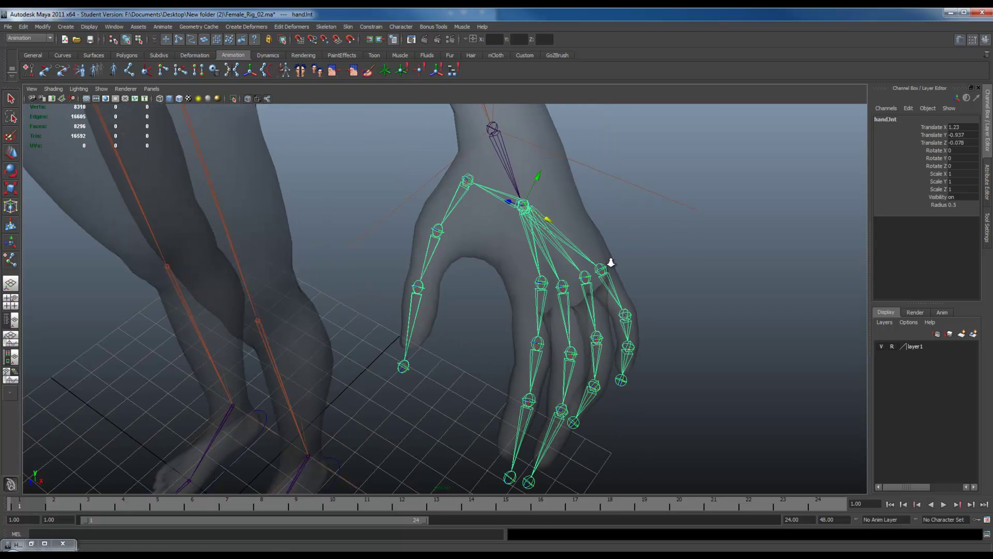
- Select the whole arm chain from the shoulder joint and set the Mirror Joint options to mirror across YZ with the Behavior function
right_click_drag(594, 257, 357, 207, "alt")
left_click_drag(357, 207, 390, 217, "alt")
middle_click_drag(390, 218, 459, 324, "alt")
left_click_drag(458, 324, 430, 275, "alt")
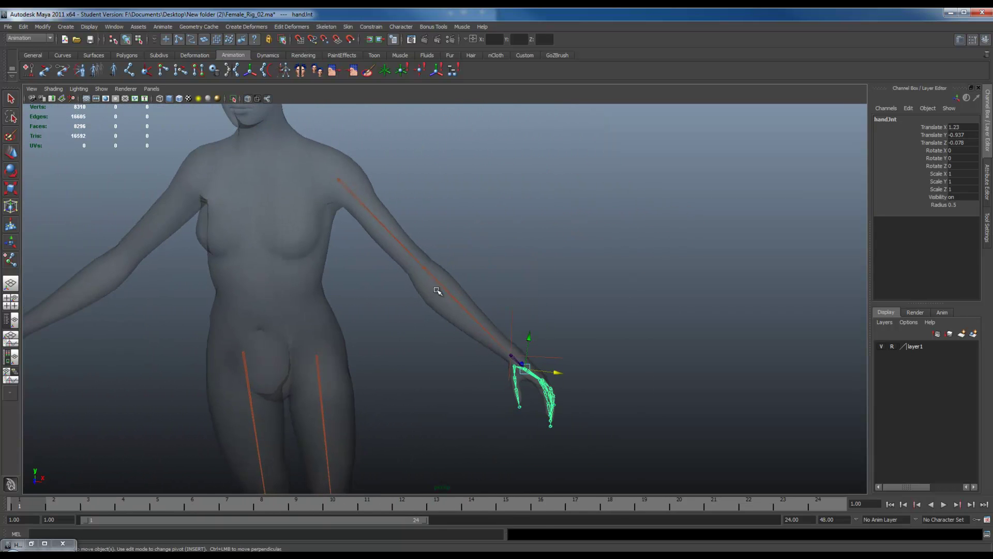
left_click(339, 180)
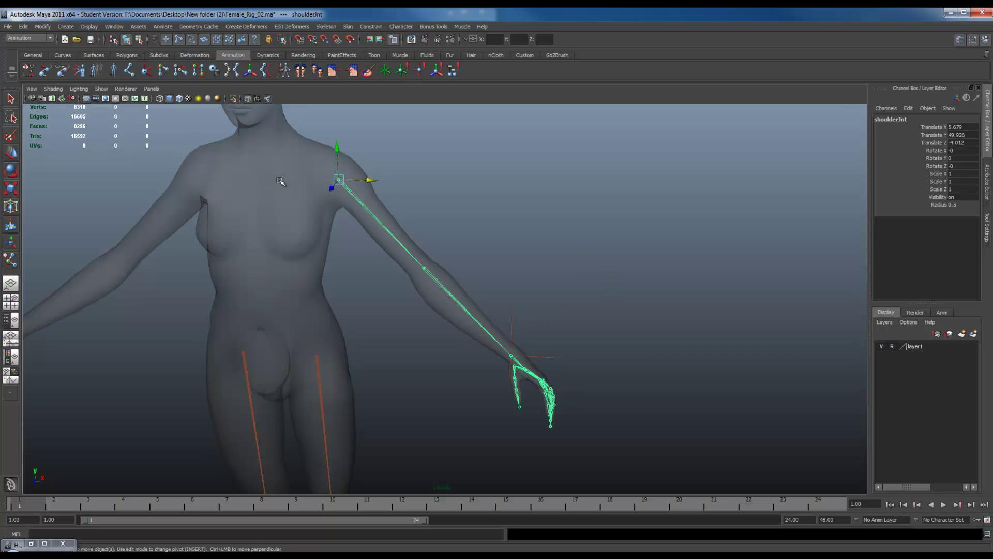
left_click(24, 26)
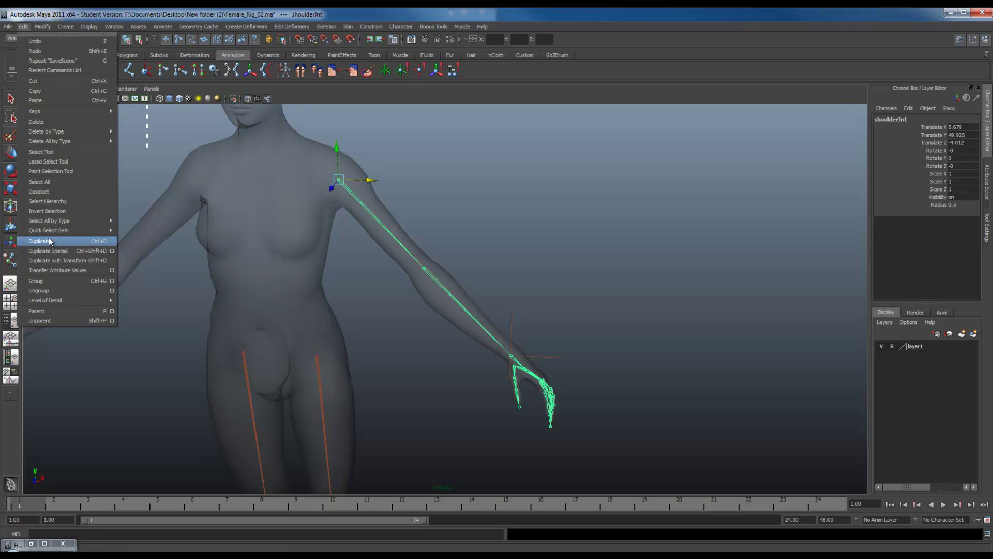
left_click(332, 26)
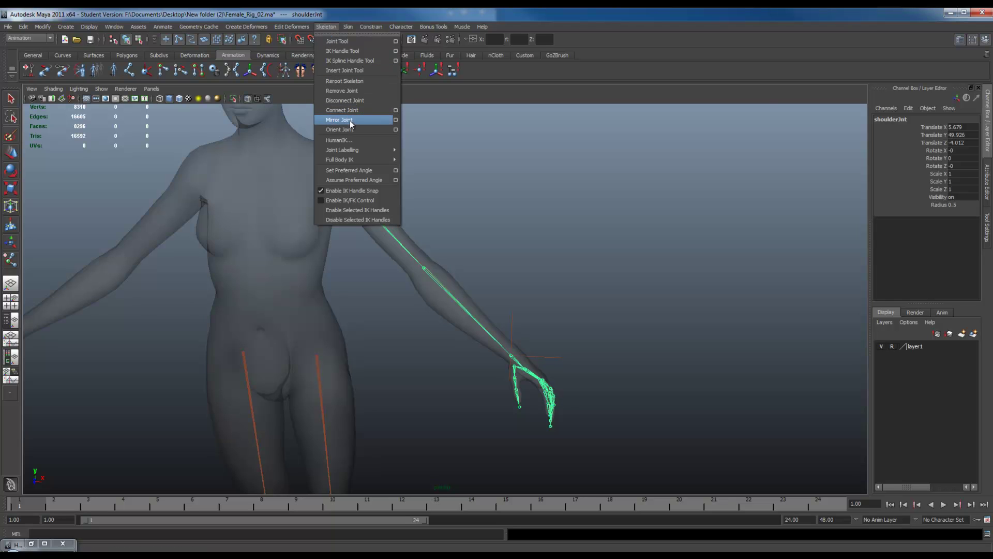
left_click(396, 120)
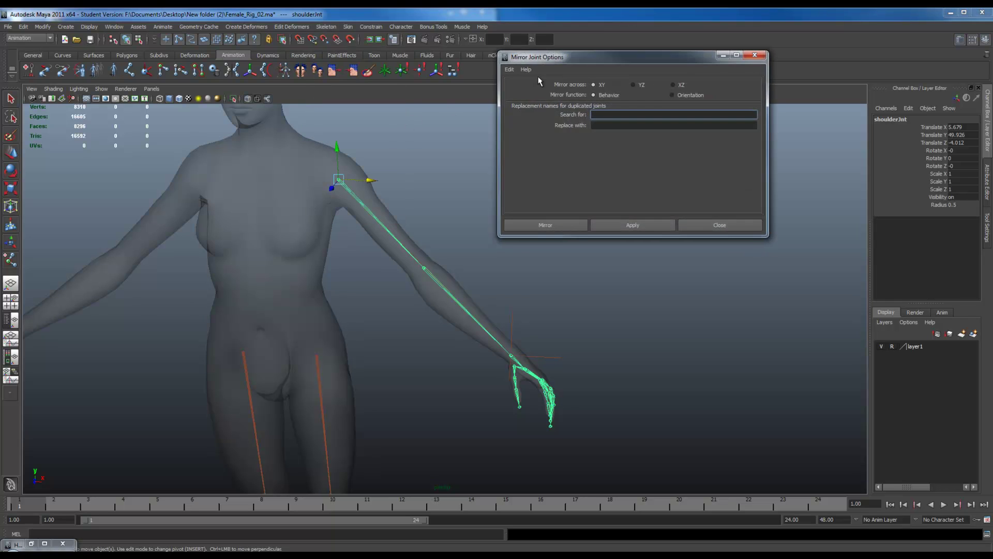
left_click_drag(547, 58, 454, 42)
left_click(420, 55)
left_click(423, 71)
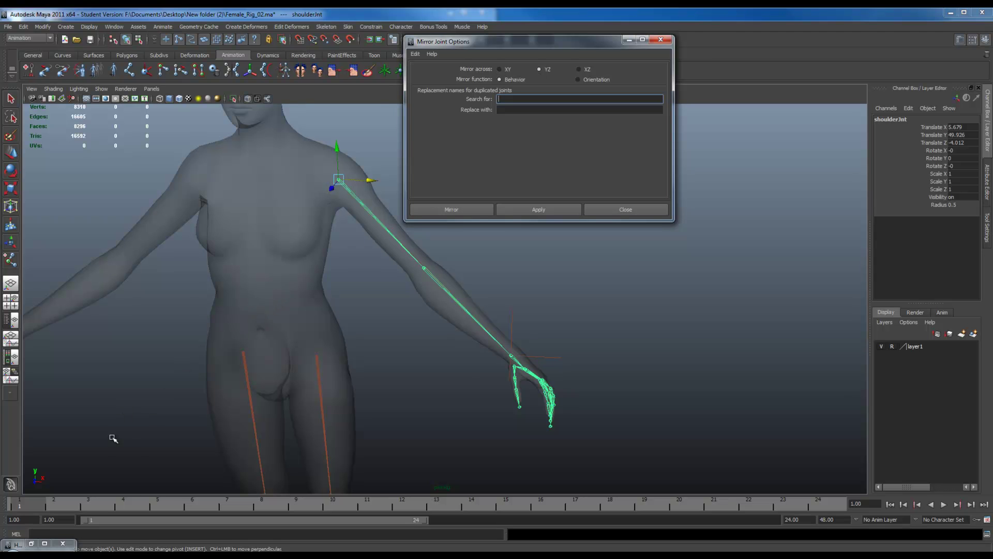
- Prefix all names in the shoulder joint's hierarchy with L_
left_click_drag(104, 410, 74, 413, "alt")
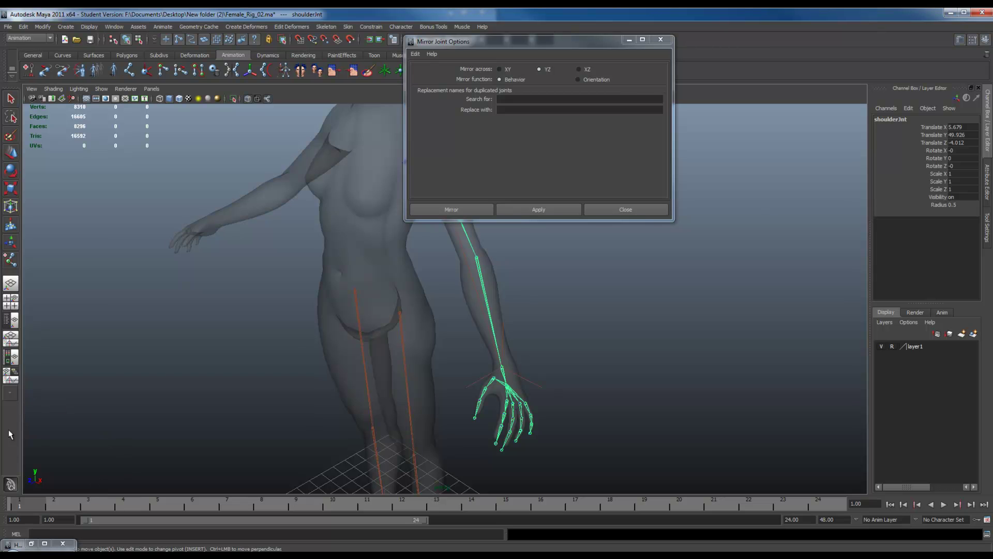
left_click_drag(106, 468, 566, 209, "alt")
left_click_drag(326, 288, 345, 333, "alt")
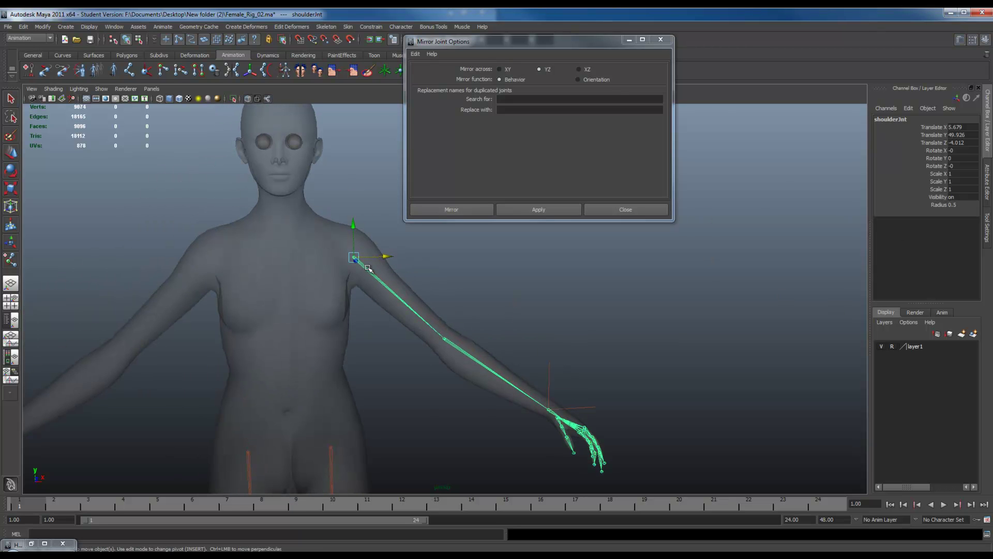
left_click(23, 26)
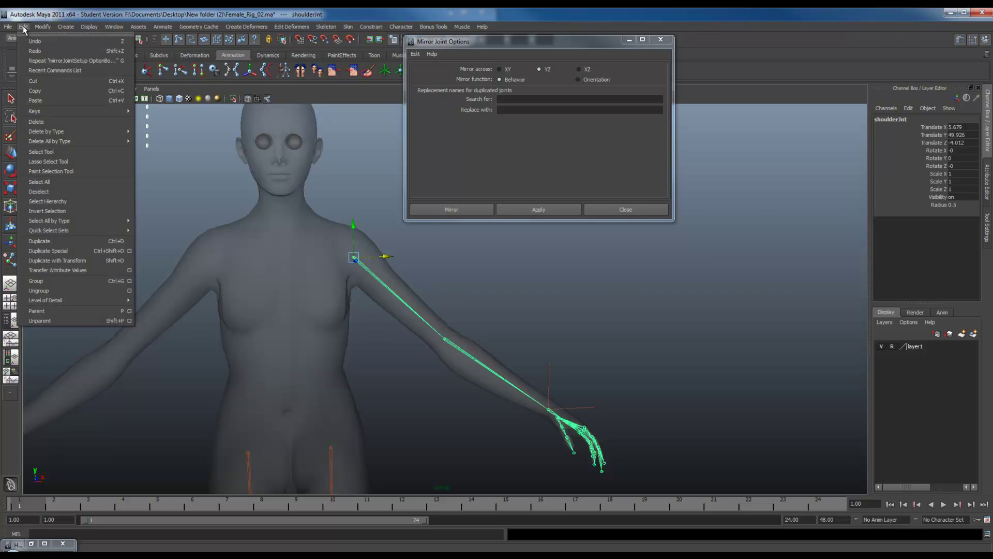
mouse_move(39, 26)
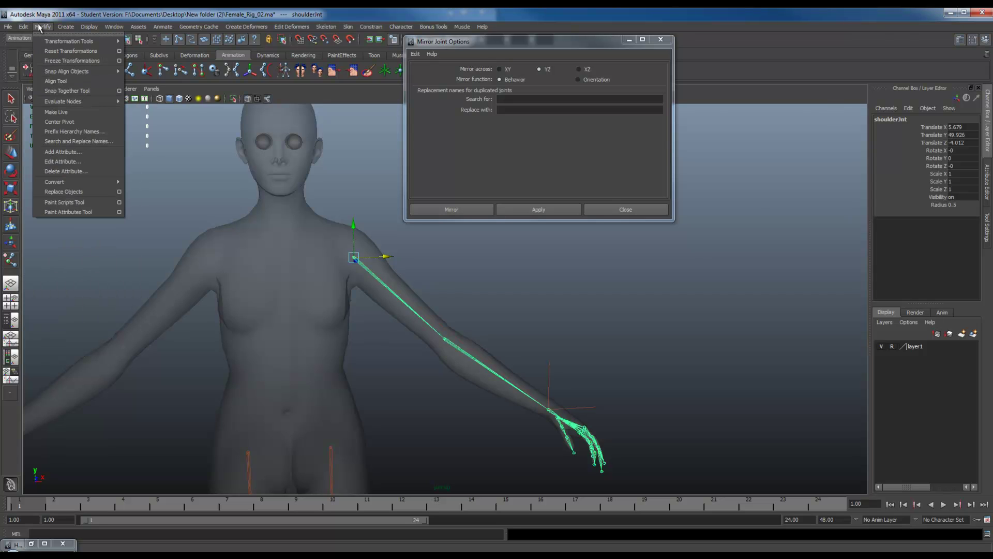
left_click(61, 131)
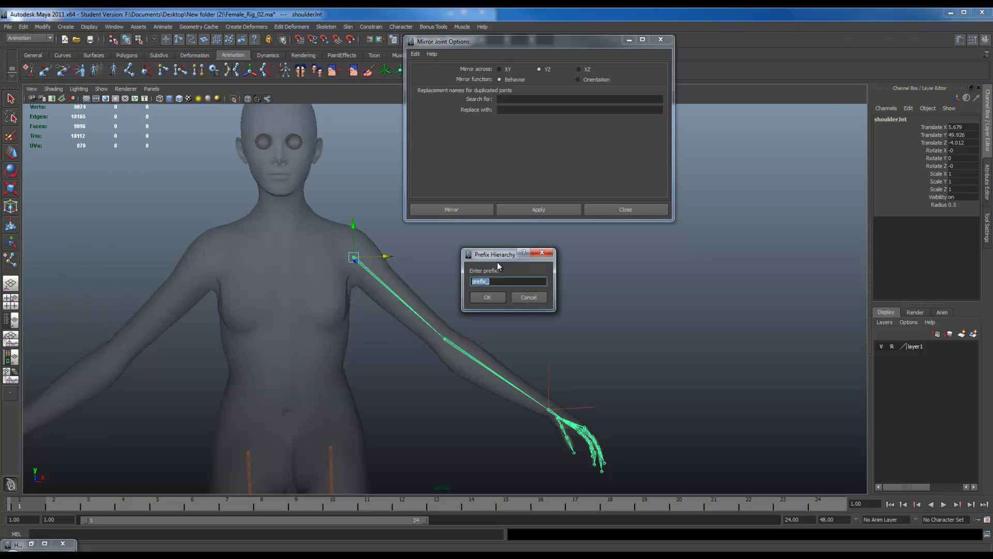
type("L_")
left_click(492, 300)
- Rename the wrist's IK handle L_wristIk
left_click(549, 393)
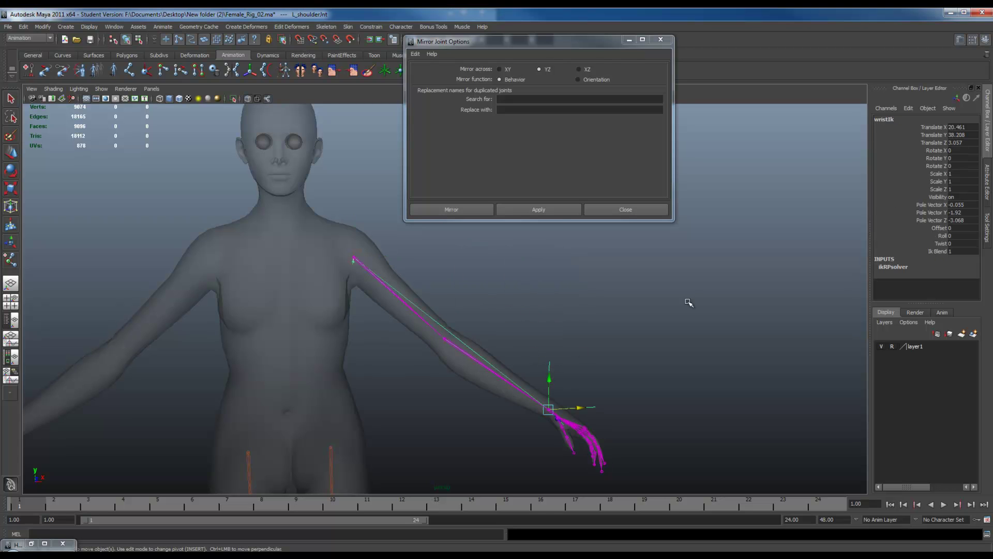
left_click(882, 119)
left_click(883, 121)
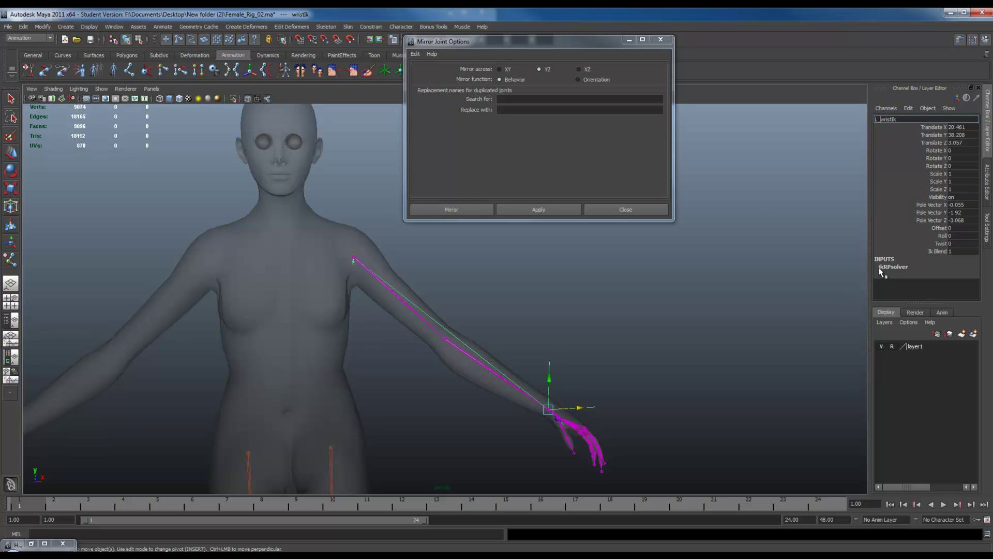
key("Return")
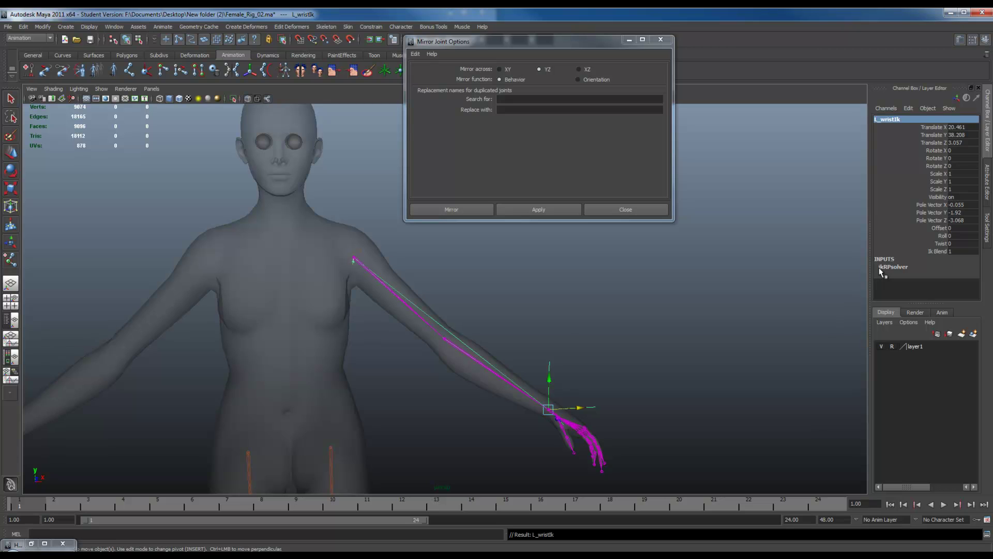
- Mirror the arm chain from the left shoulder joint across YZ, replacing L_ with R_ in the duplicated names
left_click(386, 289)
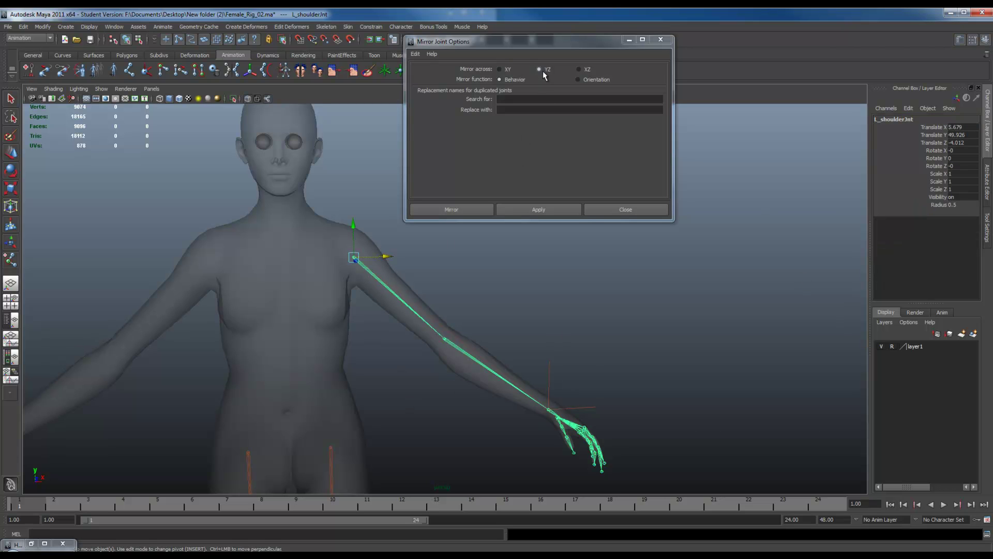
left_click(505, 97)
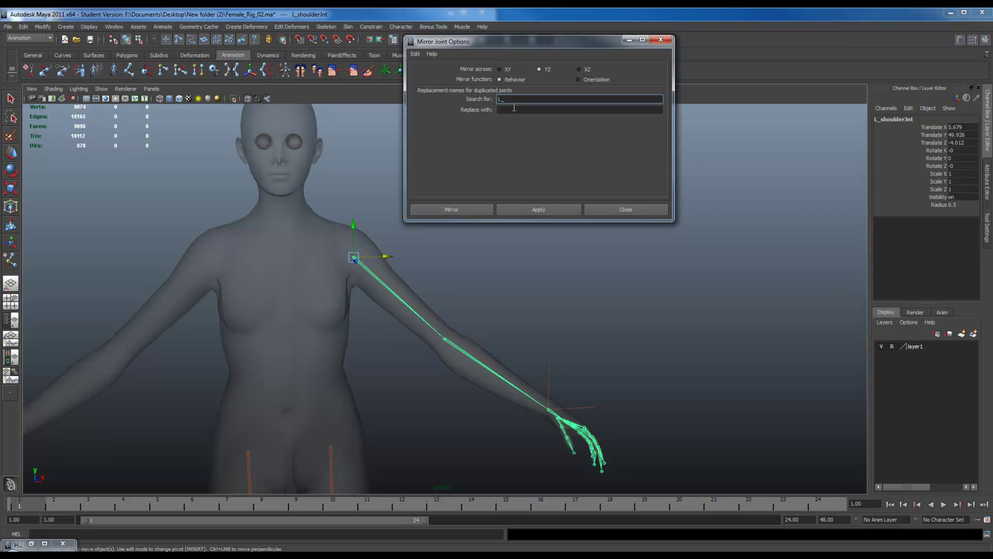
left_click(514, 107)
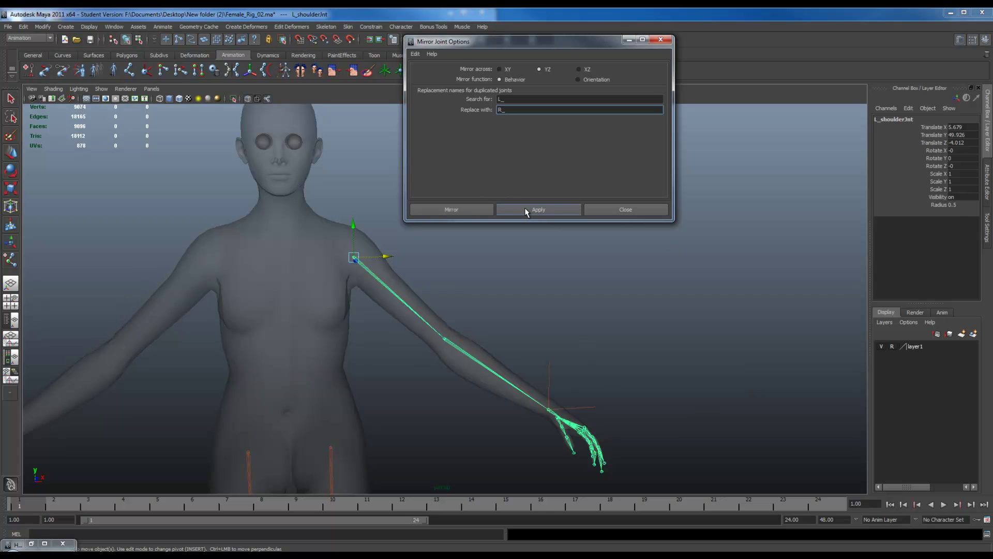
left_click(520, 208)
left_click_drag(302, 334, 324, 395, "alt")
left_click(312, 304)
left_click(308, 300)
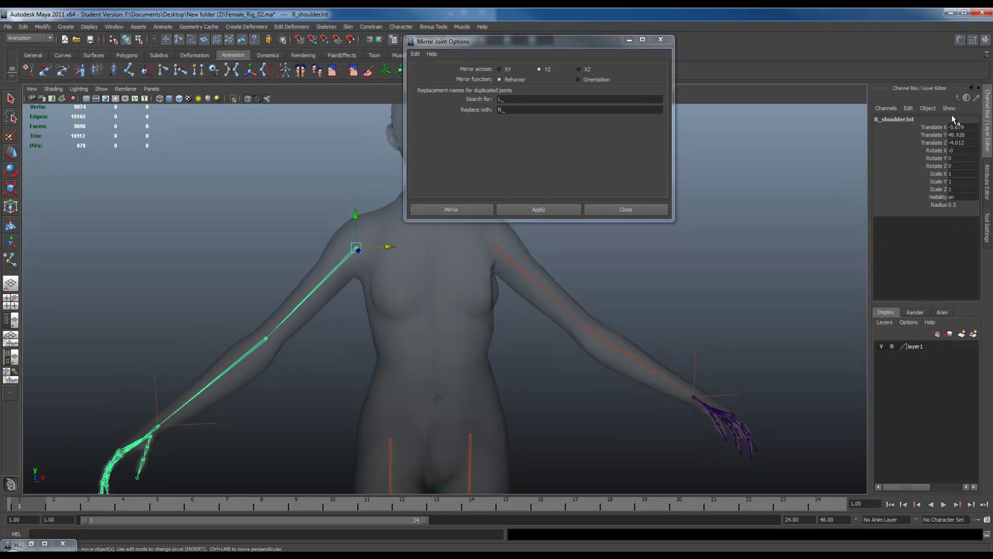
left_click(167, 371)
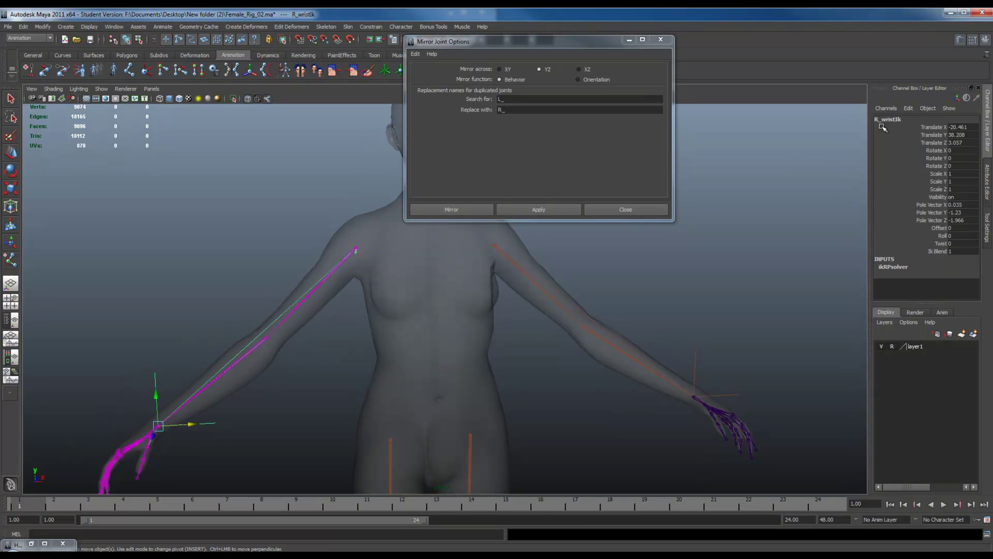
left_click(661, 39)
- In the side view, set the Joint Tool's orientation to None
left_click_drag(466, 274, 497, 285, "alt")
right_click_drag(497, 285, 455, 306, "alt")
left_click_drag(533, 357, 499, 368, "alt")
left_click(559, 415)
left_click_drag(558, 414, 455, 359, "alt")
key("space")
middle_click_drag(493, 274, 464, 317, "alt")
scroll(491, 277, "down", 5)
scroll(439, 260, "up", 4)
right_click_drag(464, 317, 552, 349, "alt")
double_click(10, 260)
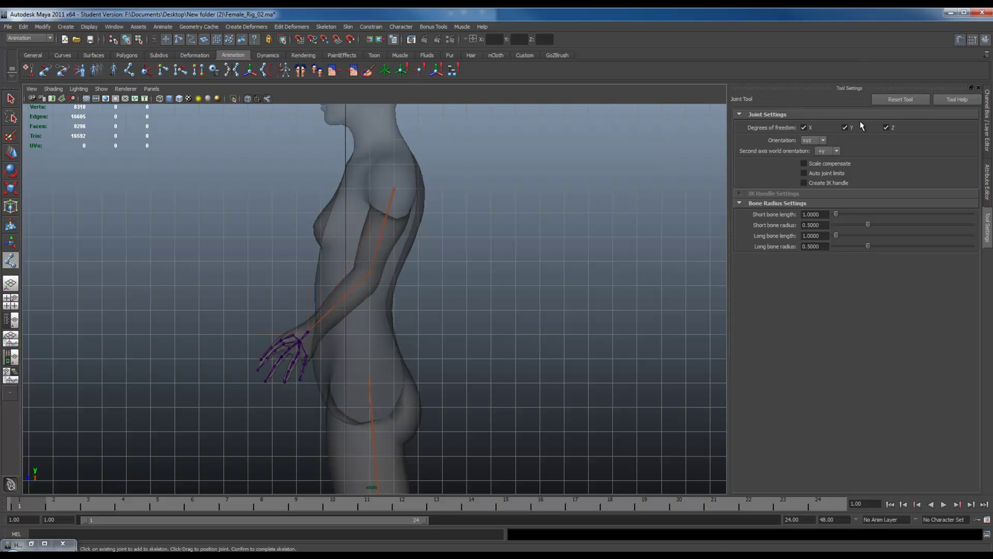
left_click(818, 141)
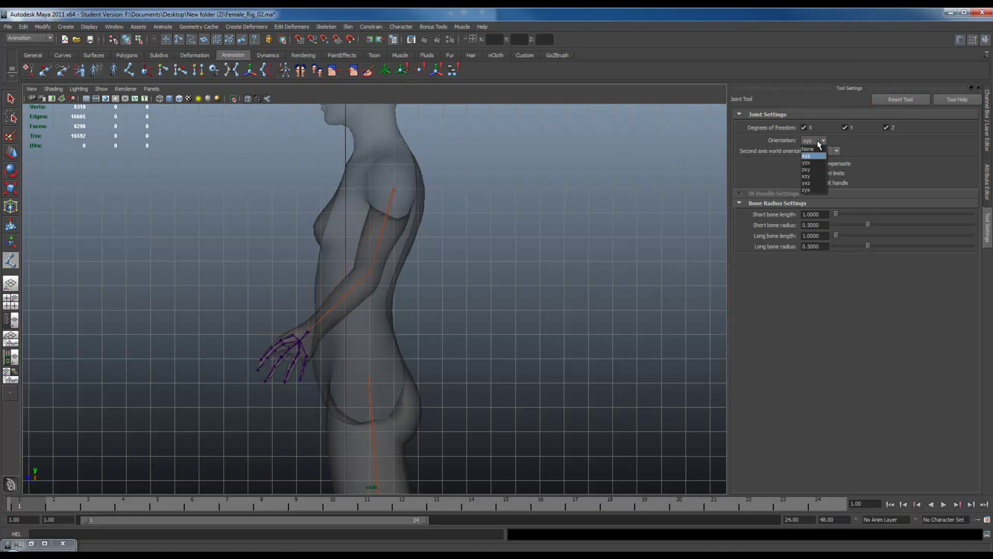
left_click(814, 151)
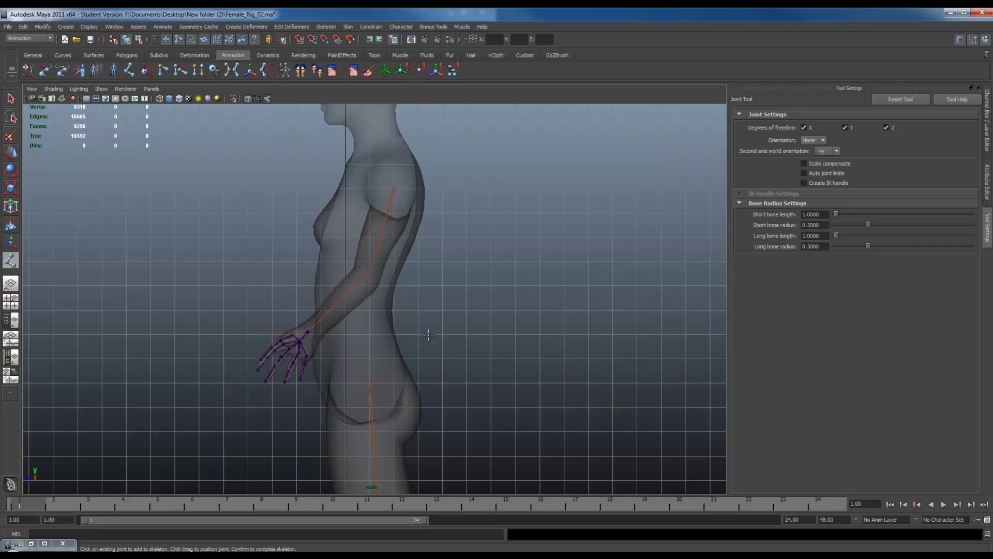
scroll(396, 334, "up", 5)
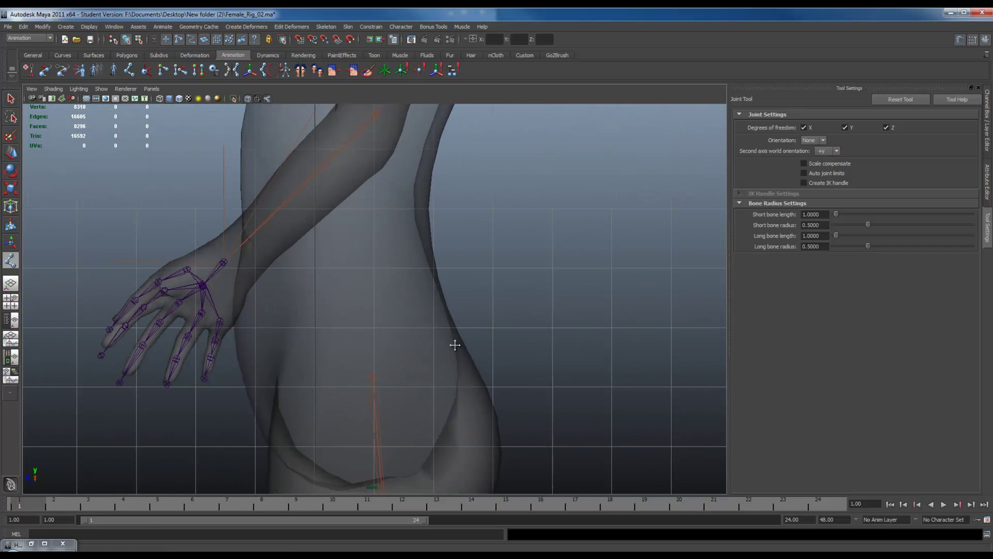
scroll(454, 343, "up", 1)
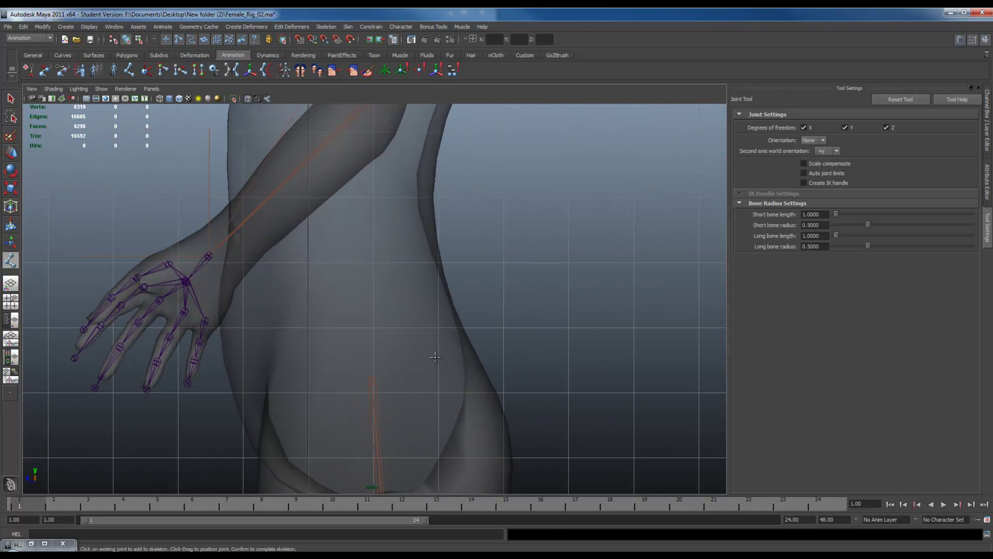
- Place a joint in the middle of the hips, a second slightly above and behind it, and a third up and in front
left_click(376, 335)
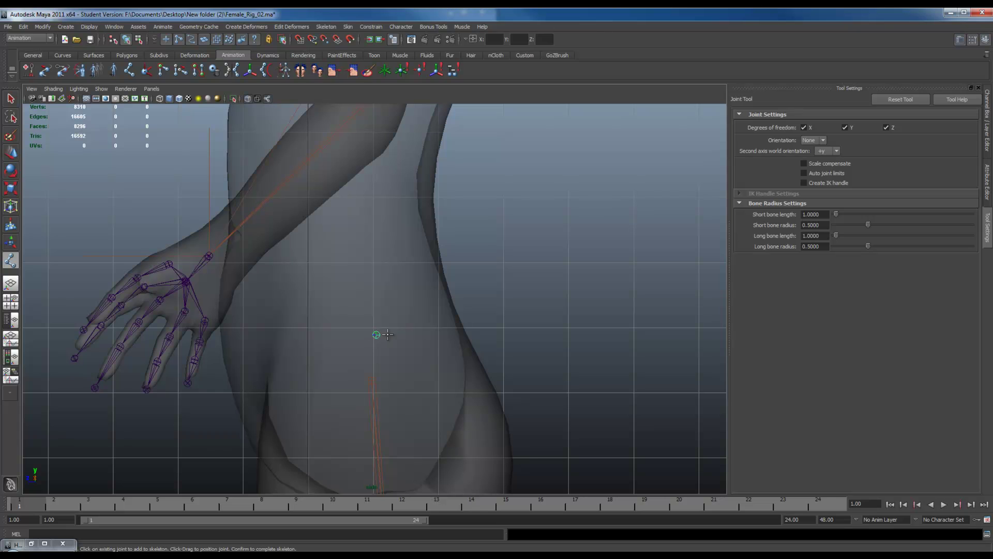
left_click(396, 307)
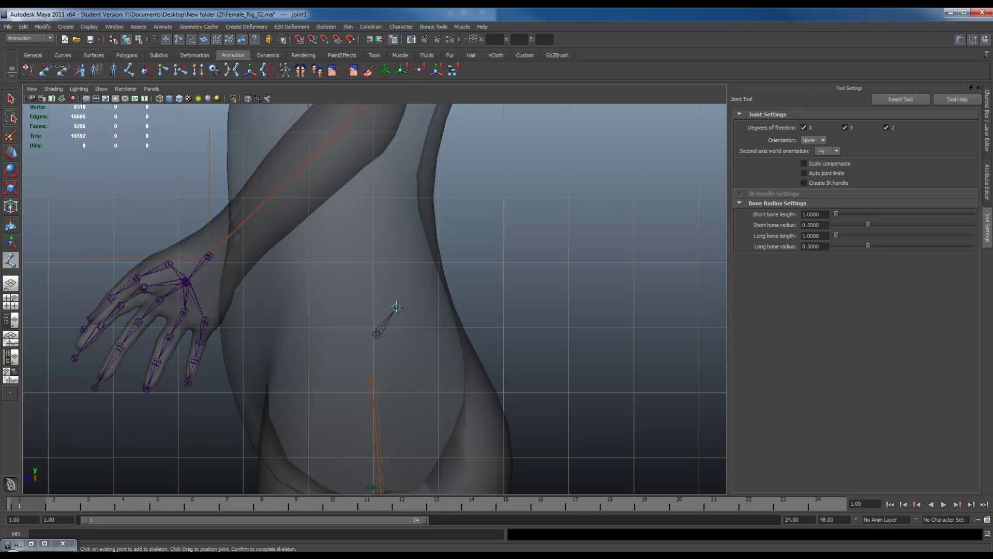
left_click(366, 289)
- Continue the joint chain up the back with three joints along the waist and one at shoulder-joint height
right_click_drag(469, 312, 355, 237, "alt")
middle_click_drag(354, 237, 371, 306, "alt")
right_click_drag(437, 321, 367, 306, "alt")
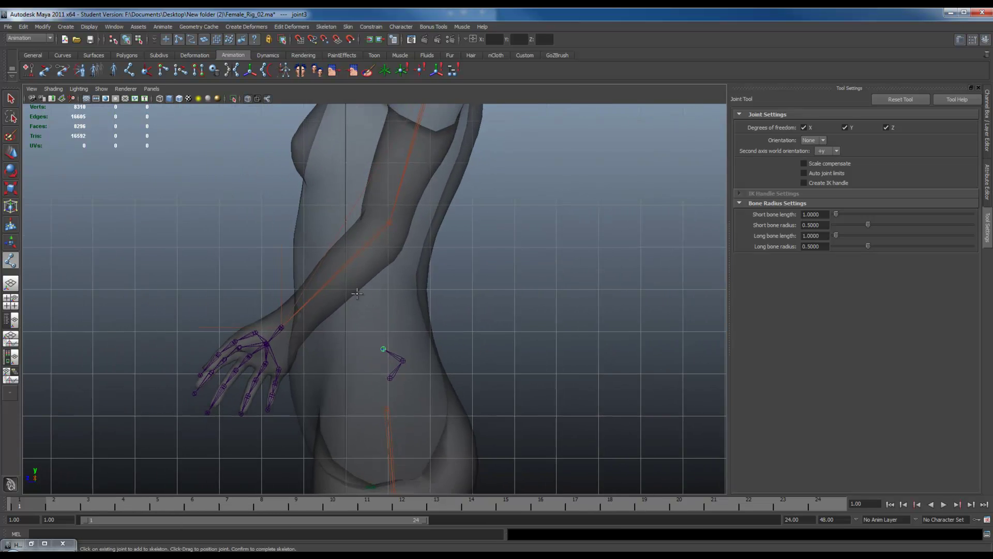
left_click(373, 309)
left_click(369, 266)
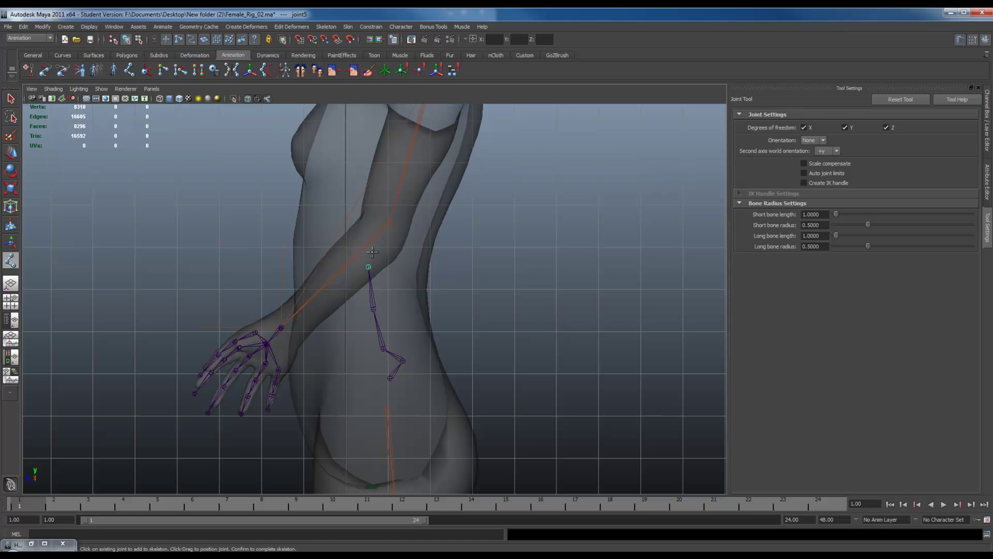
left_click(380, 214)
middle_click_drag(390, 223, 375, 301, "alt")
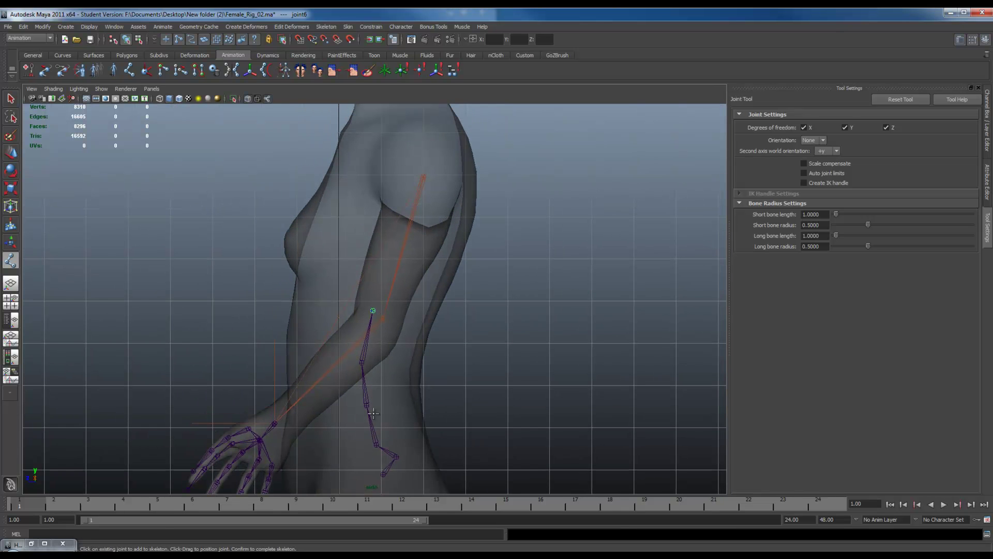
left_click(423, 171)
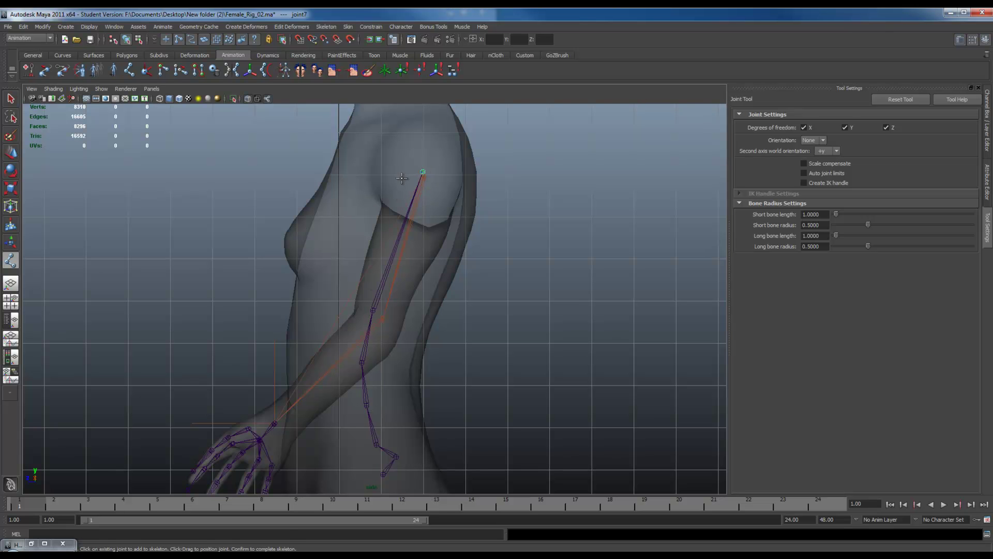
- Extend the chain with joints at the base of the neck, below the ear and at the crown of the head
middle_click_drag(403, 176, 399, 304, "alt")
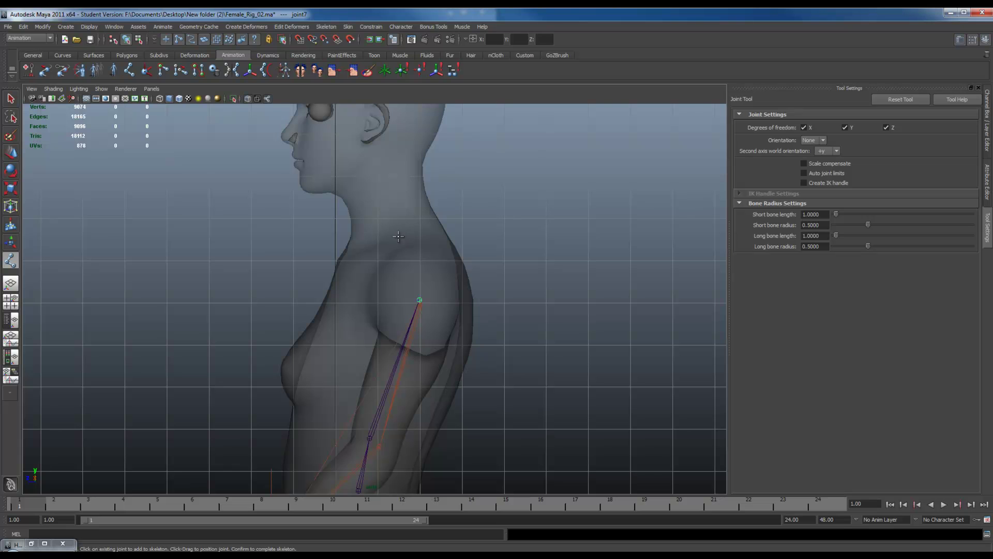
left_click(398, 231)
left_click(366, 142)
middle_click_drag(401, 198, 423, 304, "alt")
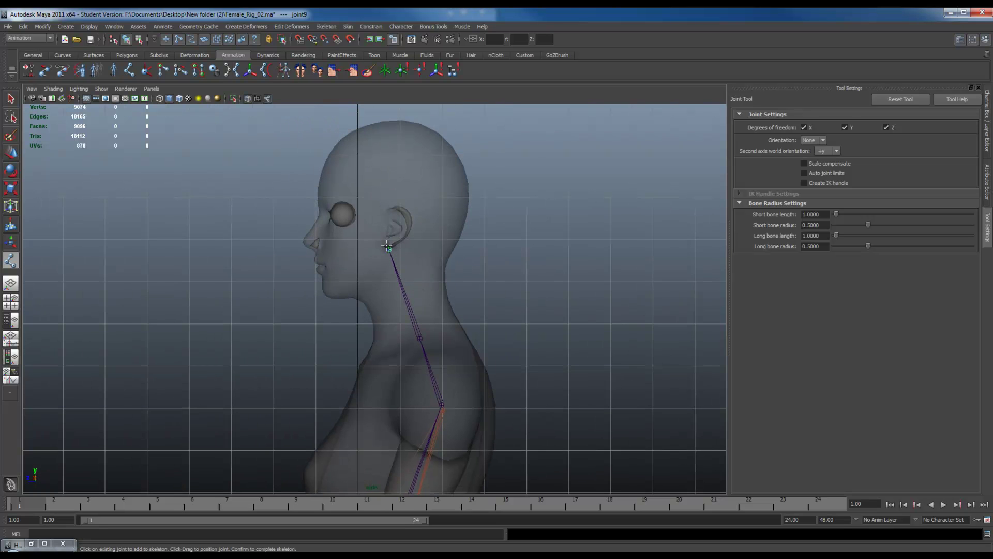
middle_click_drag(413, 239, 416, 290, "alt")
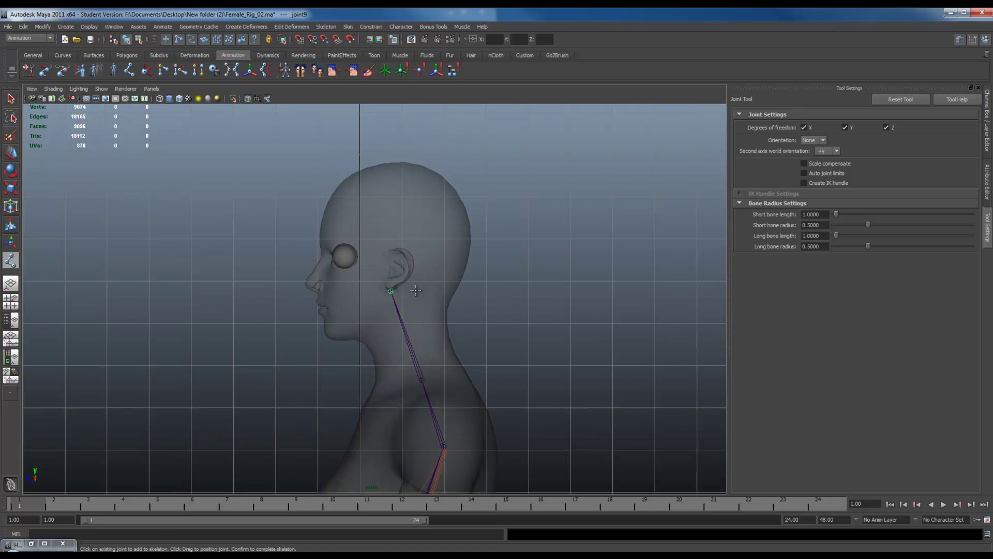
left_click(420, 166)
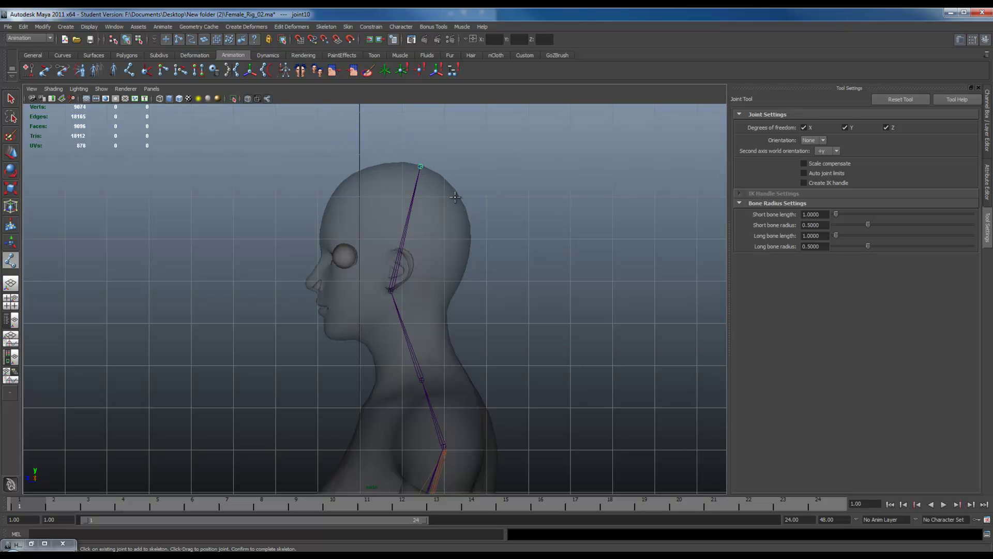
- Branch a jaw chain from the joint below the ear, with a jaw joint and an end joint at the chin
key("Up")
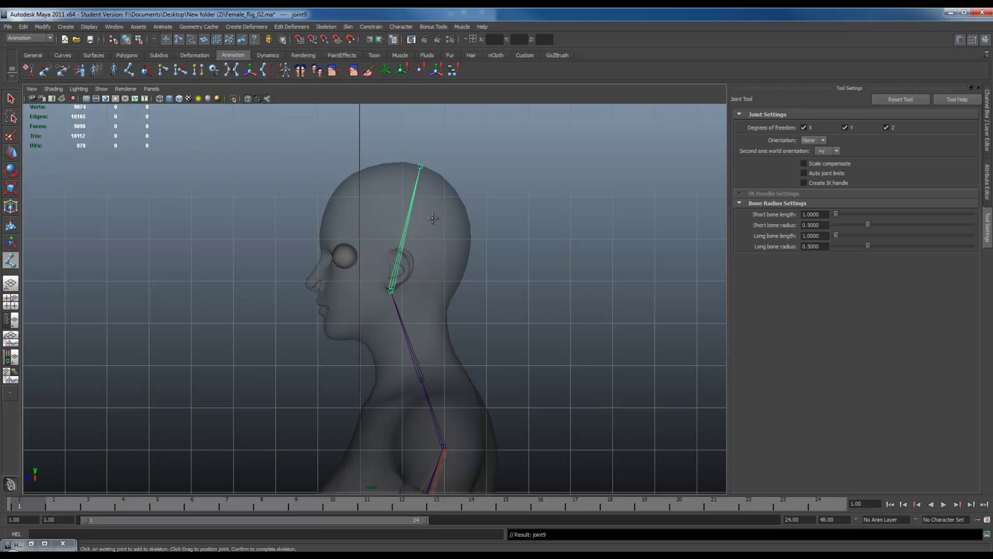
left_click(382, 306)
left_click(330, 339)
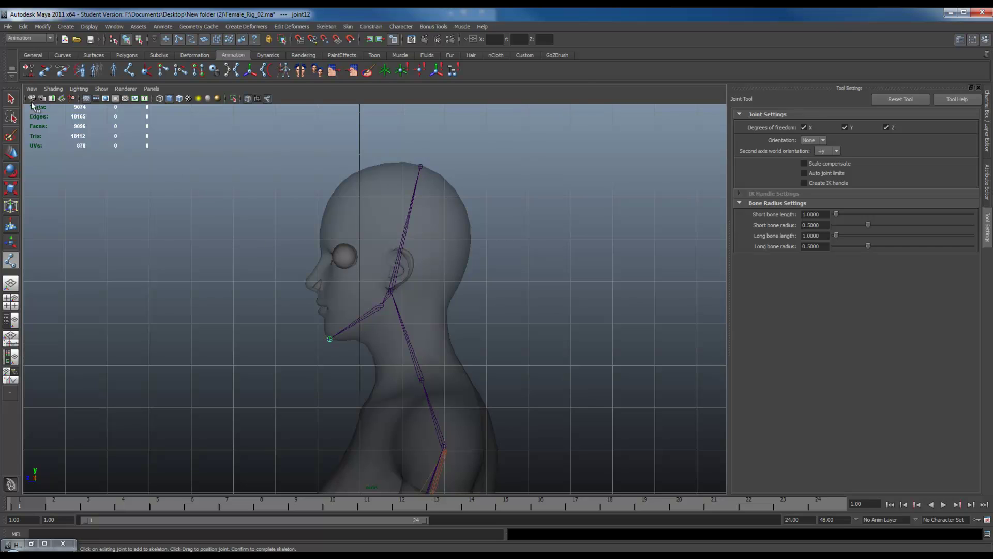
left_click(13, 100)
- Parent the left and right thigh joints to the lowest joint of the spine chain in the perspective view
scroll(365, 362, "down", 3)
middle_click_drag(365, 362, 359, 248, "alt")
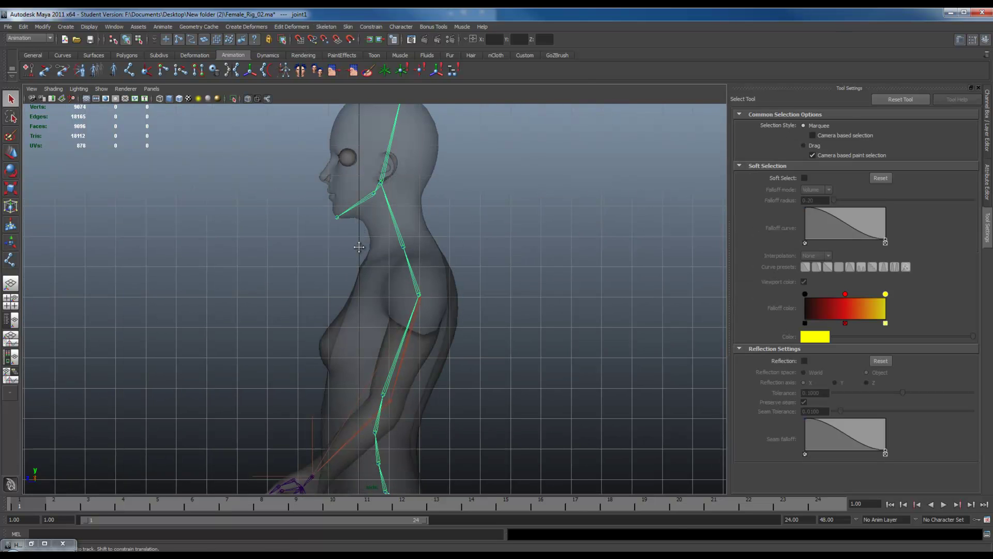
key("space")
left_click_drag(365, 265, 364, 241)
left_click_drag(376, 289, 387, 299, "alt")
right_click_drag(388, 299, 523, 390, "alt")
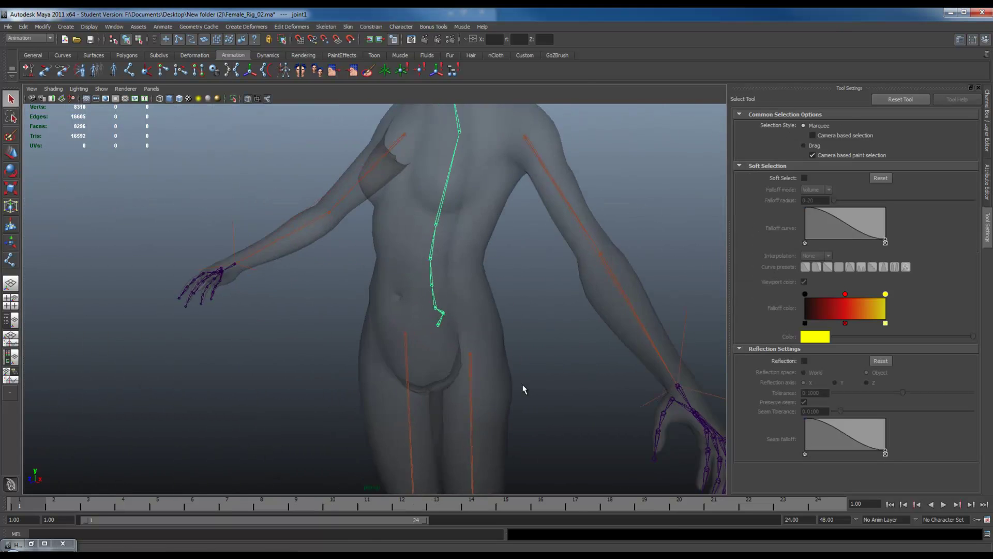
left_click_drag(429, 350, 473, 327, "alt")
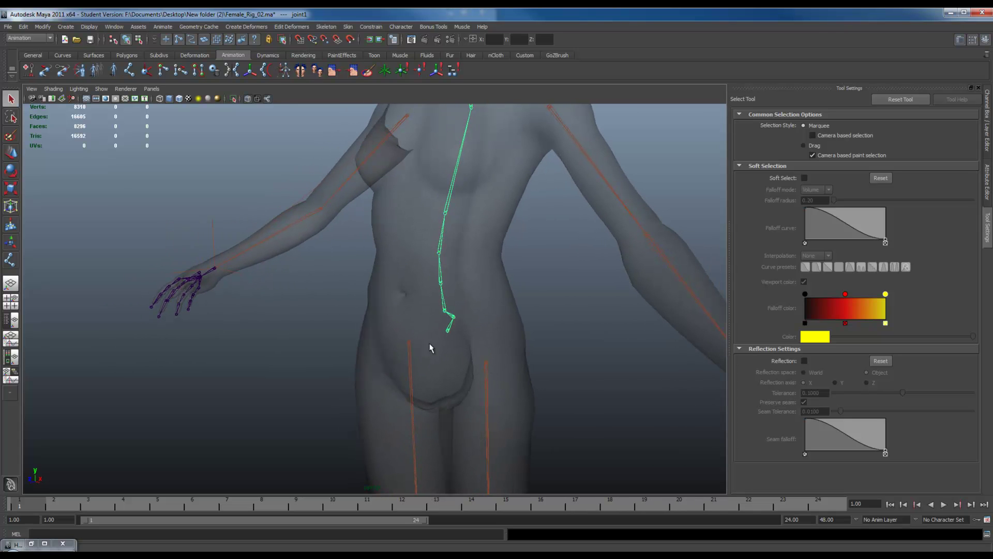
left_click(487, 363)
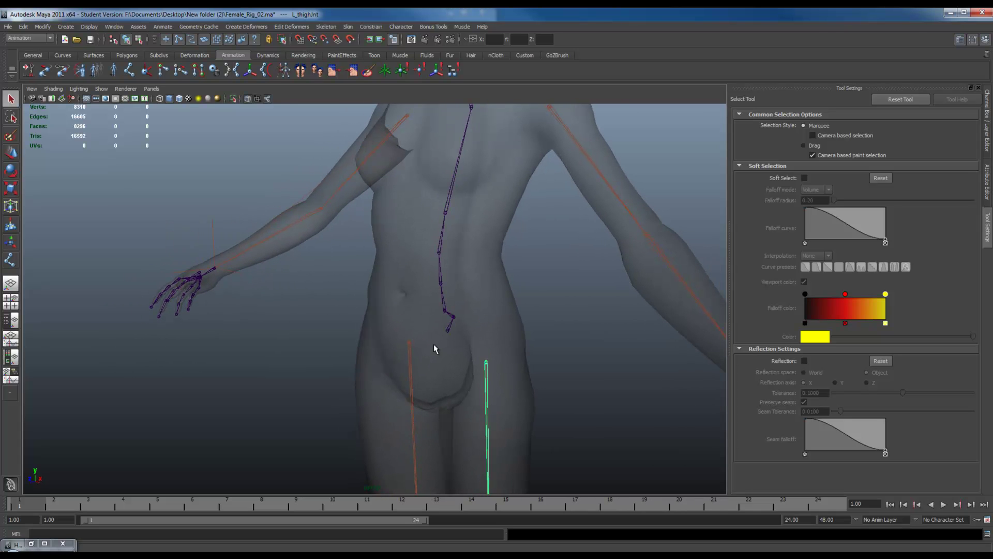
left_click(410, 344)
left_click_drag(410, 344, 458, 309, "alt")
left_click(468, 350, "shift")
key("p")
- Try rotating the chain's lowest joint, then undo the rotation
left_click(473, 347)
key("e")
key("ctrl+z")
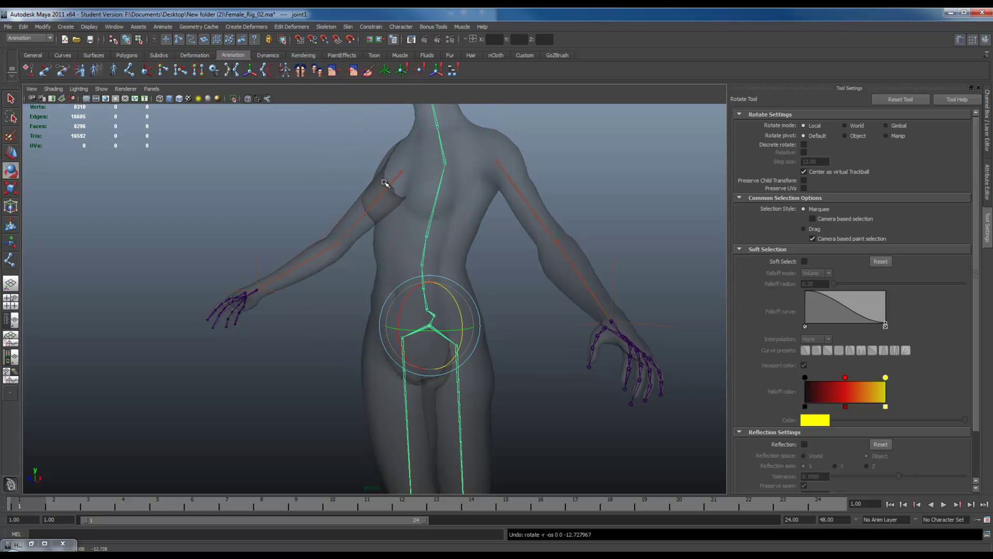
left_click(508, 322)
- Reroot the skeleton at the second joint, just above the joint that holds both thighs
left_click(430, 325)
mouse_move(423, 389)
left_mouse_down("alt")
mouse_move(520, 408)
mouse_move(452, 418)
mouse_move(466, 412)
mouse_move(408, 398)
left_mouse_up("alt")
right_click_drag(342, 353, 556, 399, "alt")
left_click_drag(557, 398, 546, 381, "alt")
left_click(596, 331)
left_click_drag(549, 332, 567, 393, "alt")
left_click(516, 334)
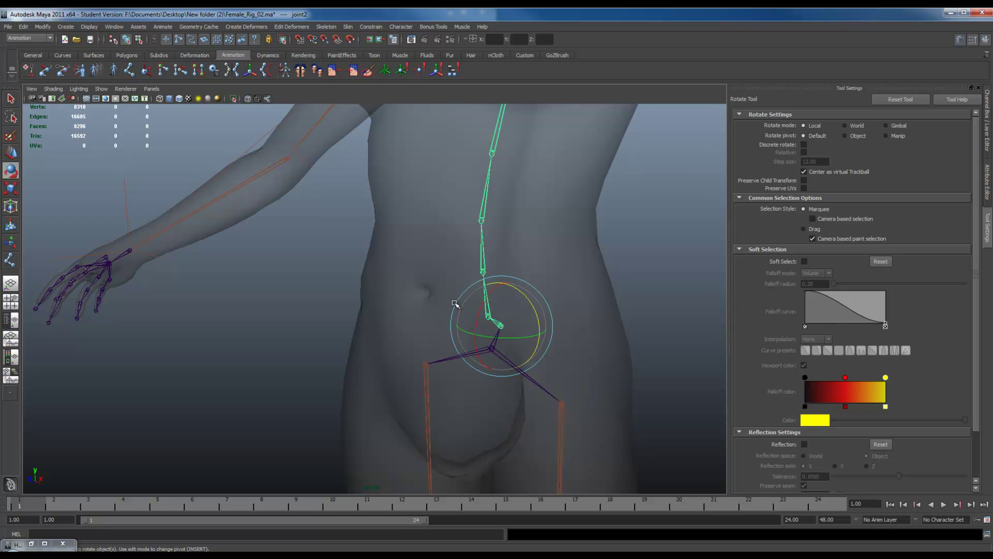
left_click_drag(558, 308, 547, 312, "alt")
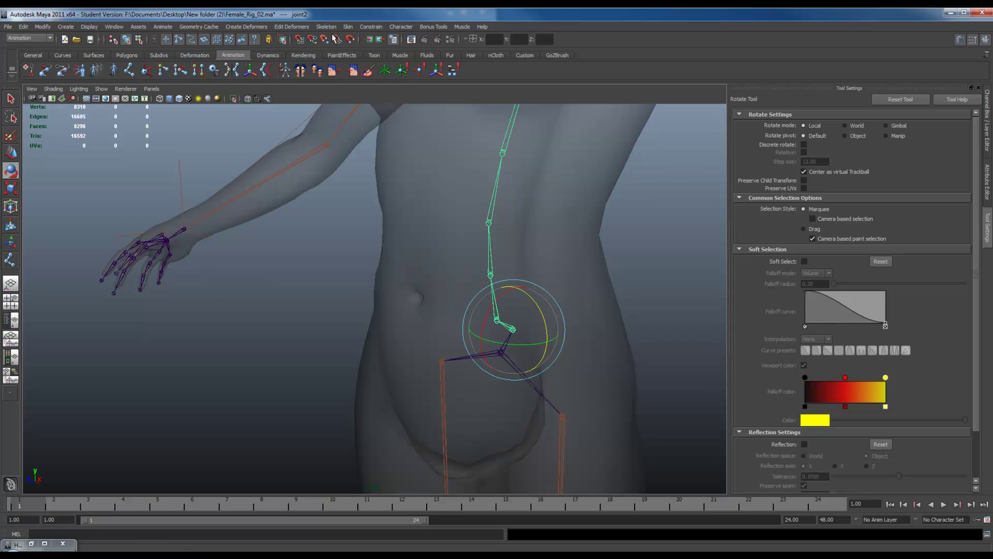
left_click(328, 28)
left_click(339, 80)
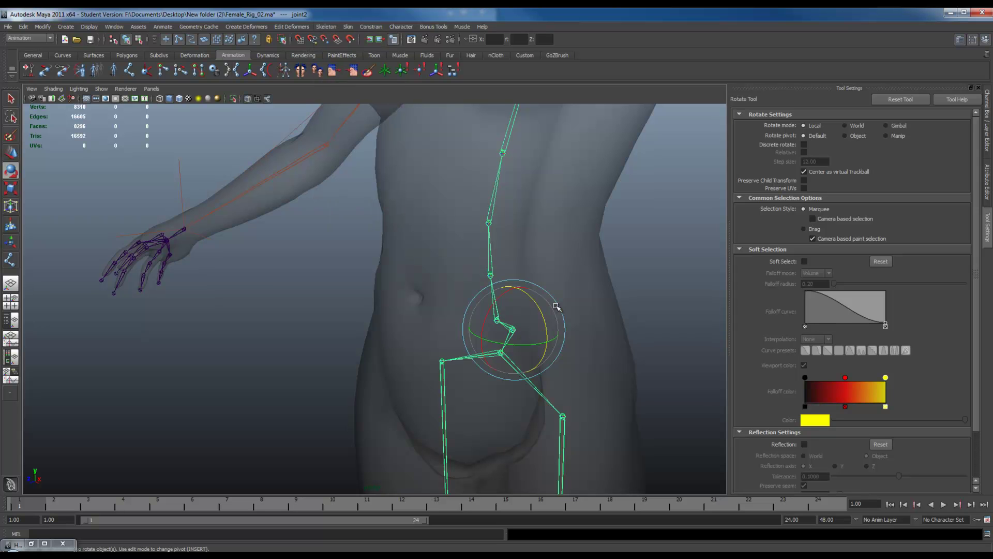
- Try rotating the hip joint that holds both thighs, then undo the rotation
left_click(496, 363)
left_click(500, 353)
mouse_move(523, 341)
left_mouse_down()
mouse_move(532, 350)
mouse_move(525, 324)
mouse_move(519, 352)
mouse_move(523, 321)
mouse_move(528, 353)
left_mouse_up()
key("ctrl+z")
left_click(636, 319)
- Try moving the whole skeleton by its new root joint, then undo the move
left_click(513, 329)
right_click_drag(574, 372, 396, 298, "alt")
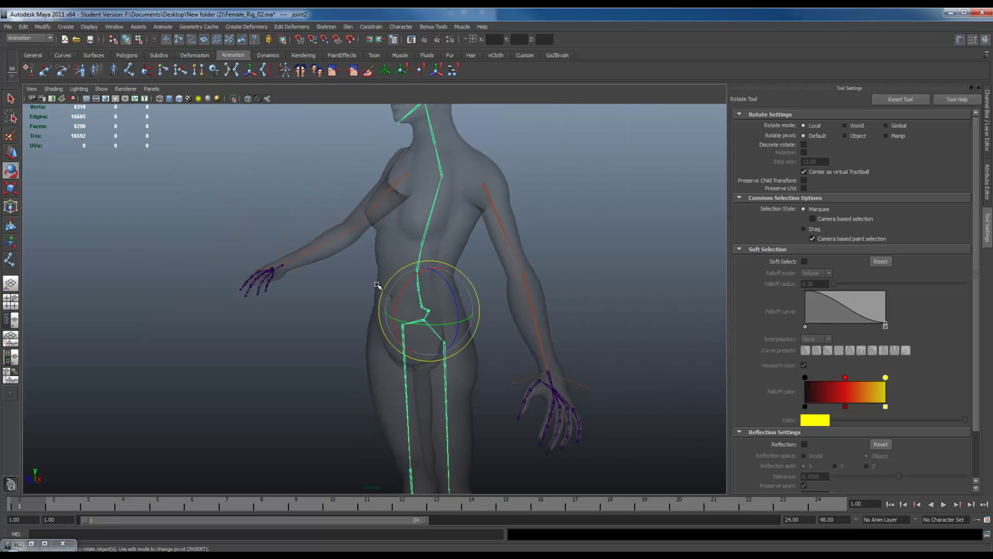
left_click_drag(543, 371, 517, 362, "alt")
key("w")
left_click_drag(432, 282, 450, 360)
right_click_drag(450, 360, 342, 295, "alt")
left_click_drag(402, 319, 433, 343)
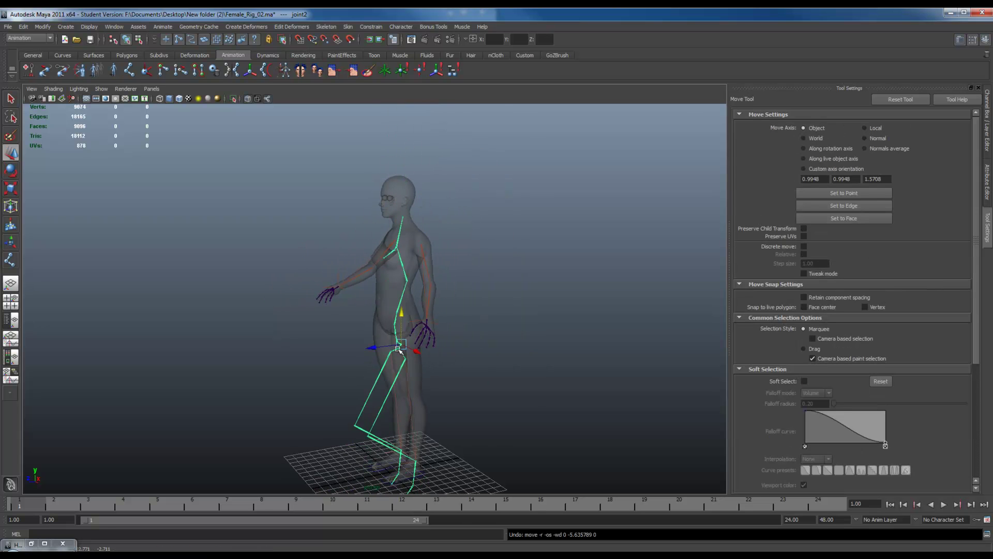
key("ctrl+z")
- Rotate the joint that holds both thighs to about 9.6 degrees around Y
left_click_drag(376, 367, 448, 336, "alt")
scroll(448, 337, "up", 3)
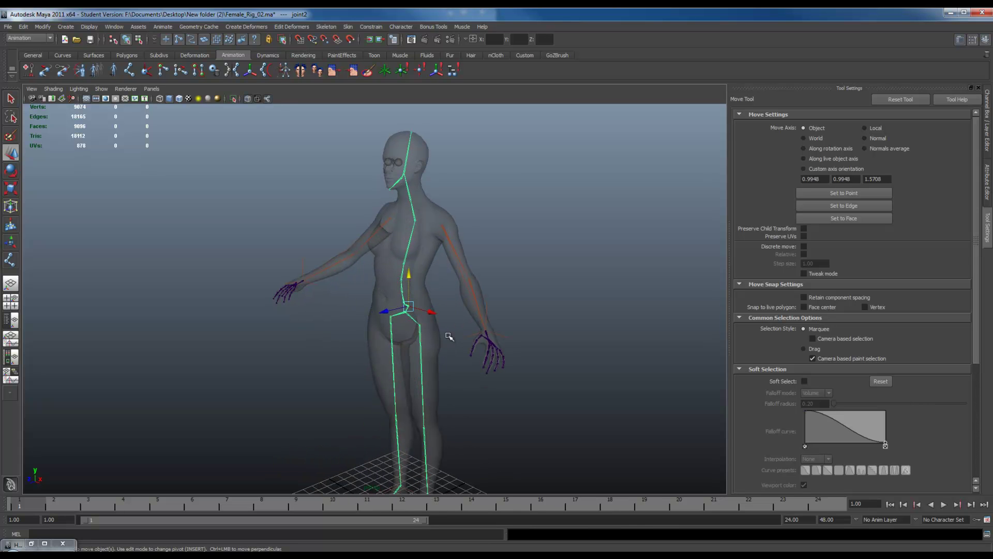
left_click(415, 317)
key("e")
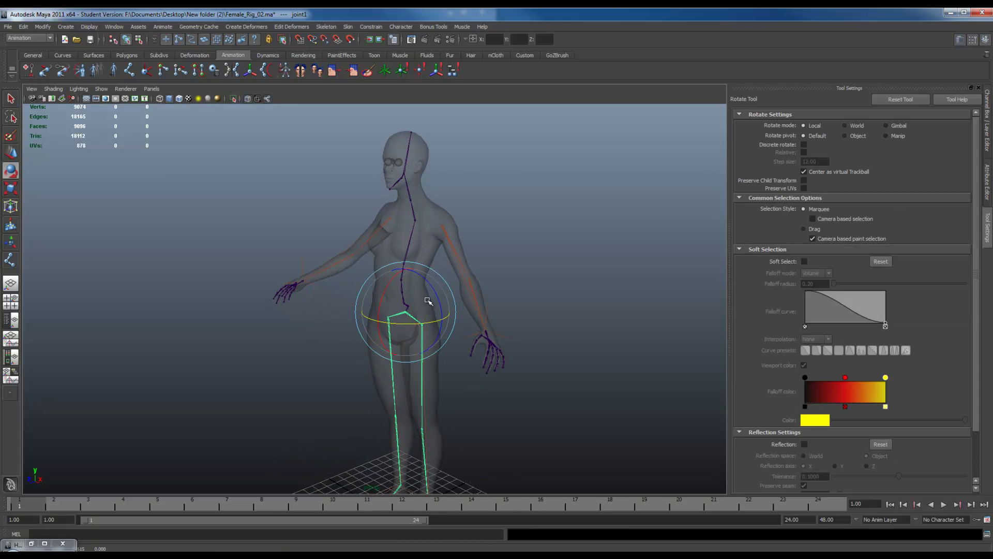
left_click_drag(430, 296, 427, 367)
right_click_drag(427, 367, 654, 414, "alt")
left_click(554, 342)
- Rename the joint that holds both thighs pelvisJnt
middle_click_drag(554, 343, 529, 427, "alt")
right_click_drag(468, 411, 544, 462, "alt")
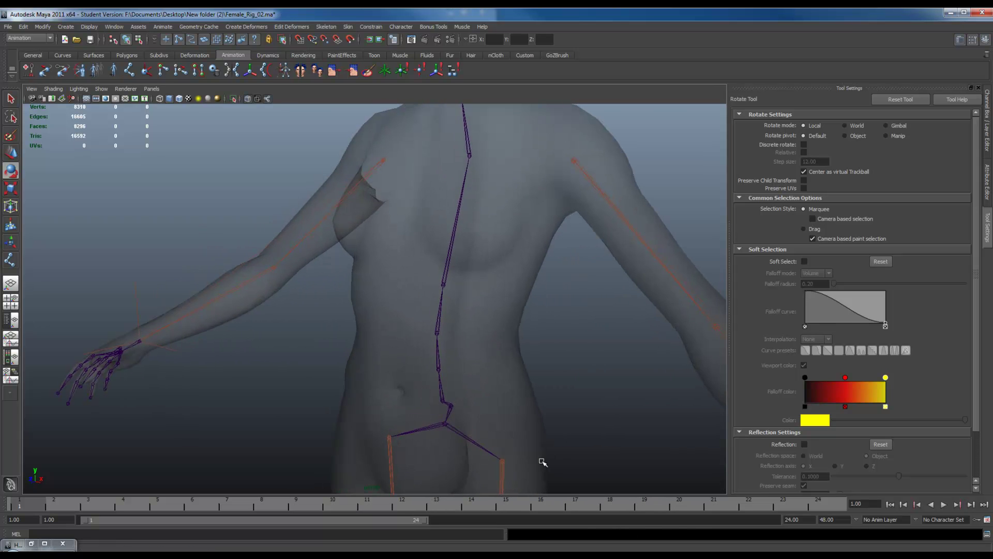
left_click(440, 427)
key("ctrl+a")
key("ctrl+a")
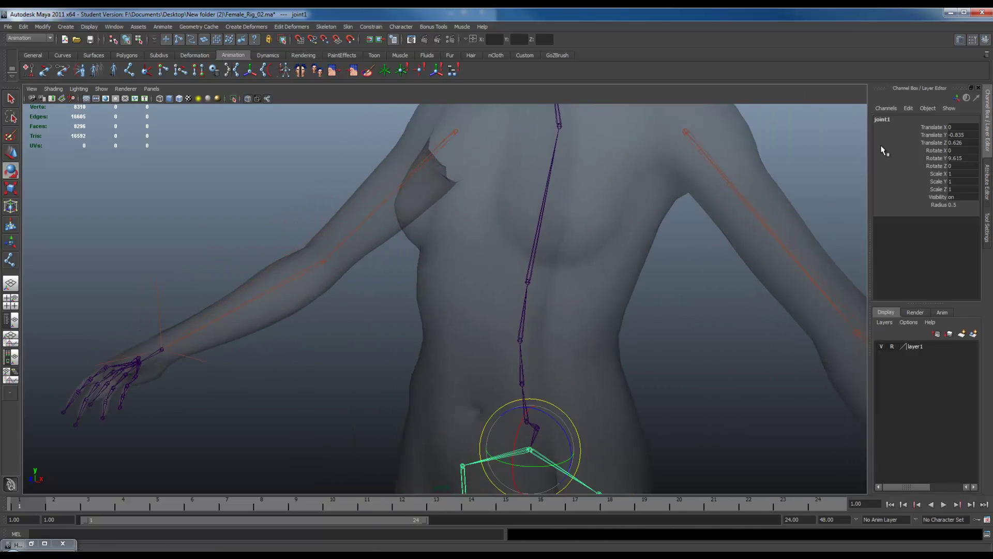
double_click(889, 120)
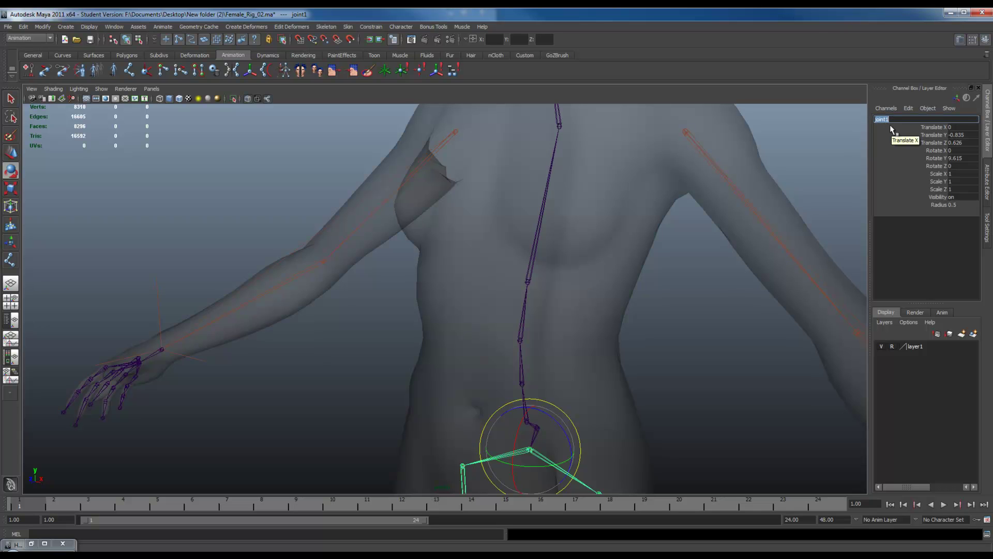
type("pelvisJnt")
key("Return")
- Rename the root joint just above the pelvis joint rootJnt
key("Down")
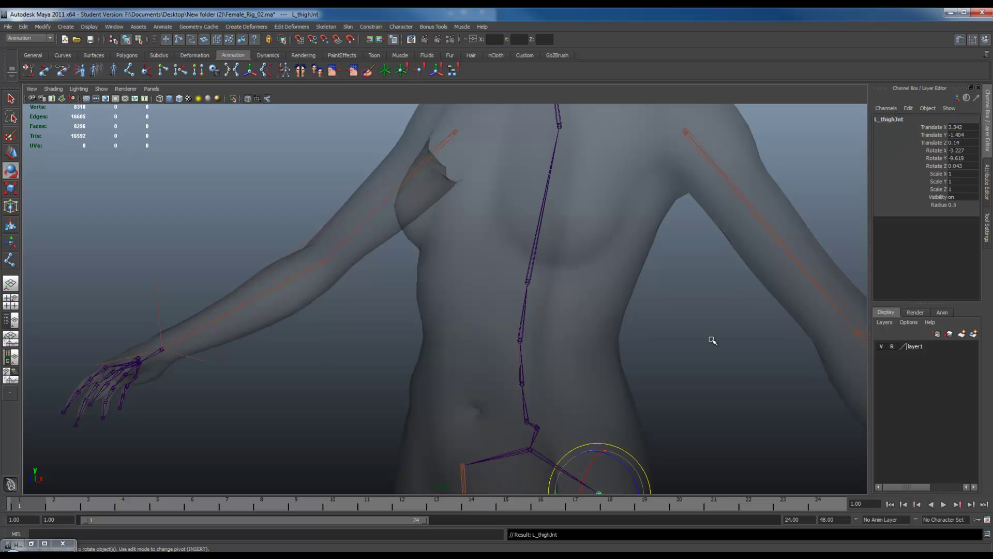
left_click(538, 426)
double_click(883, 120)
type("rootJnt")
key("Return")
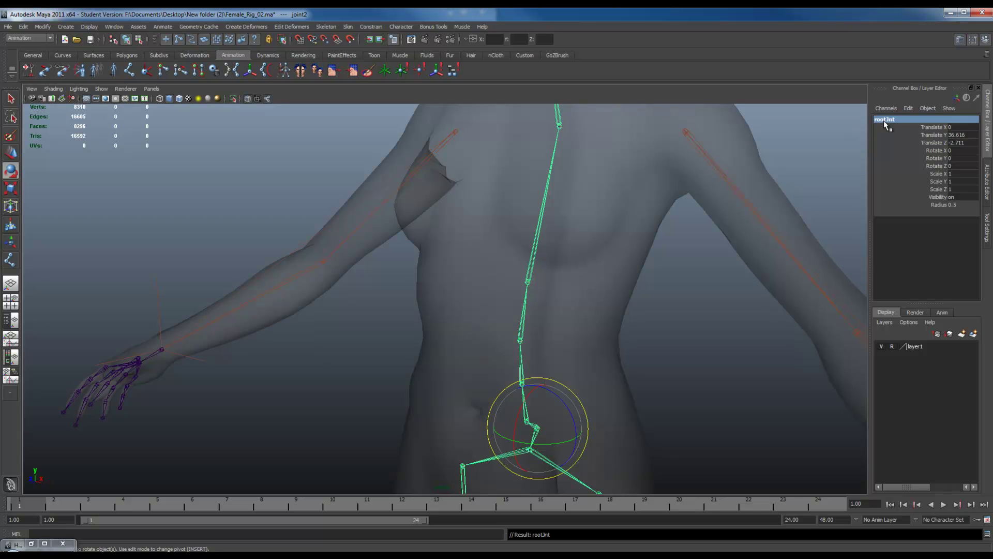
- Rename the first two spine joints above the root, starting with spine01Jnt and reusing that name for the next number
key("Down")
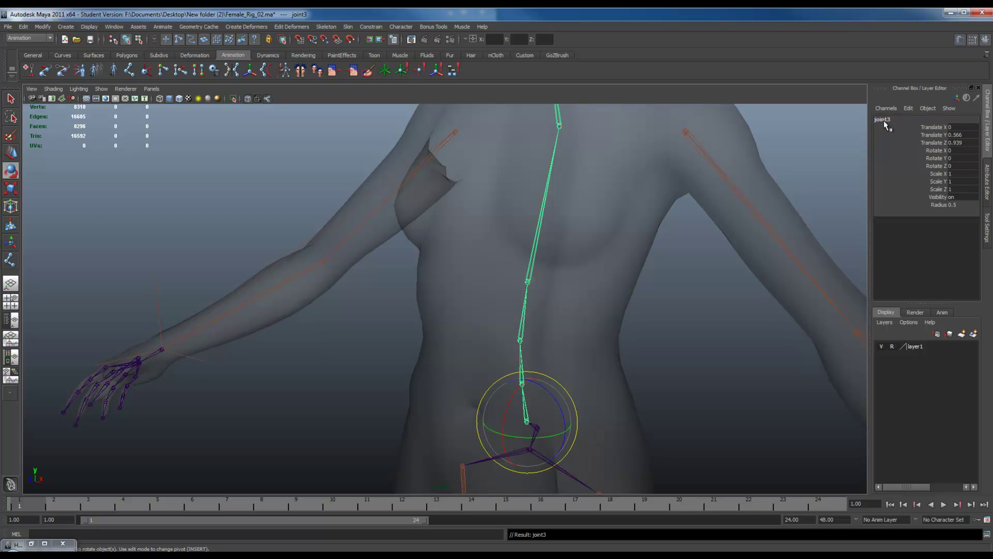
double_click(884, 120)
key("Return")
key("ctrl+c")
key("Down")
double_click(895, 120)
key("ctrl+v")
key("Return")
- Rename the third spine joint spine03Jnt
key("Down")
double_click(943, 119)
key("ctrl+v")
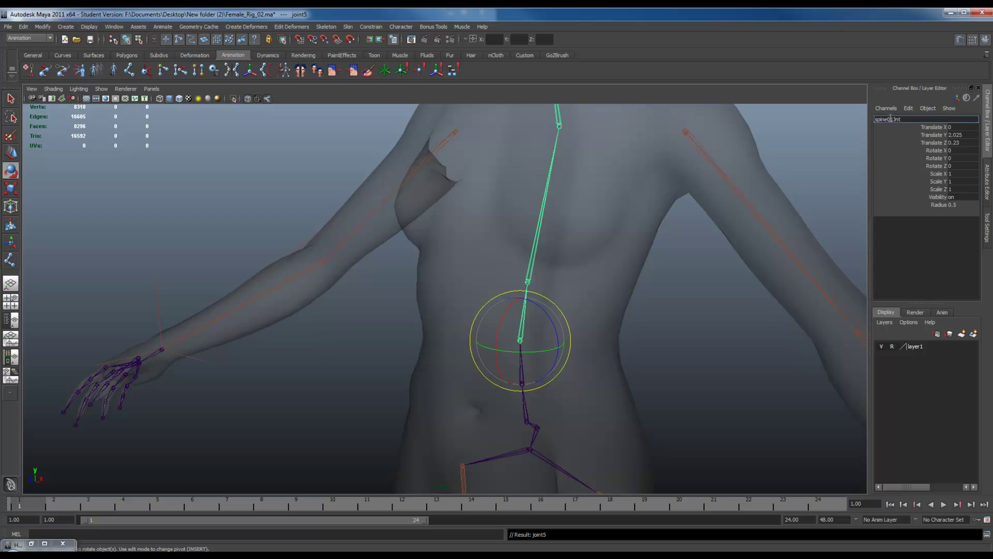
key("BackSpace")
type("3")
key("Return")
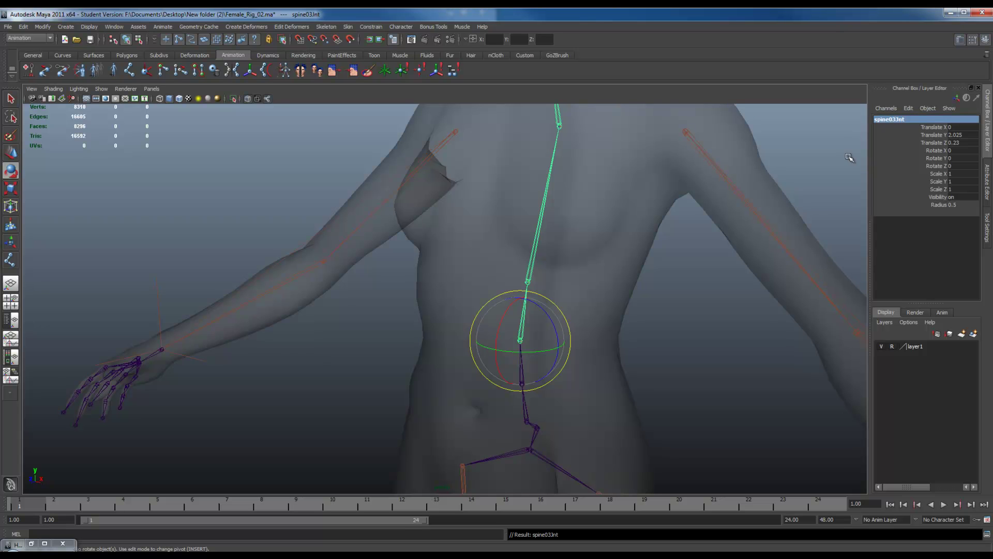
- Rename the fourth spine joint in the numbered spine series and select the next joint up the chain
middle_click_drag(685, 230, 663, 315, "alt")
key("Down")
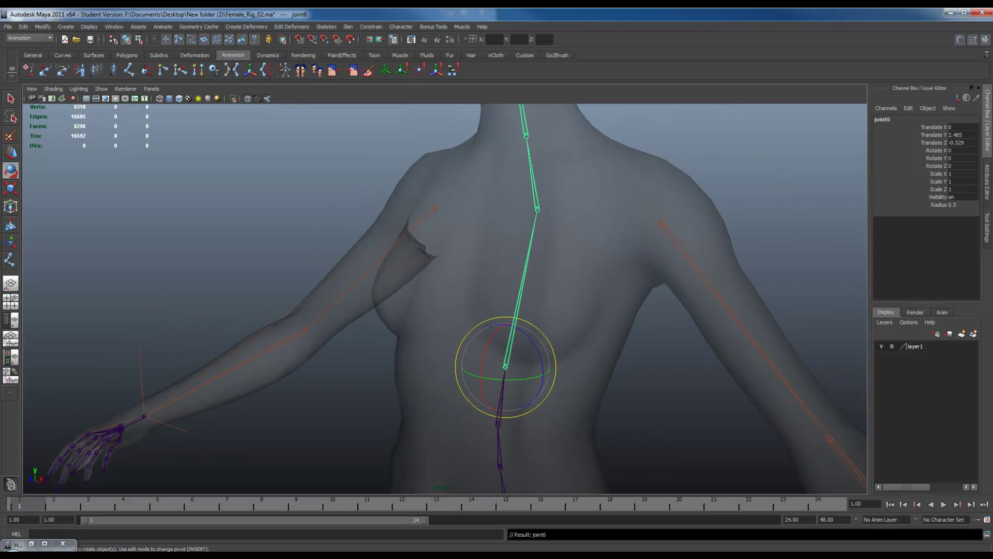
left_click(886, 119)
type("spine01Jnt")
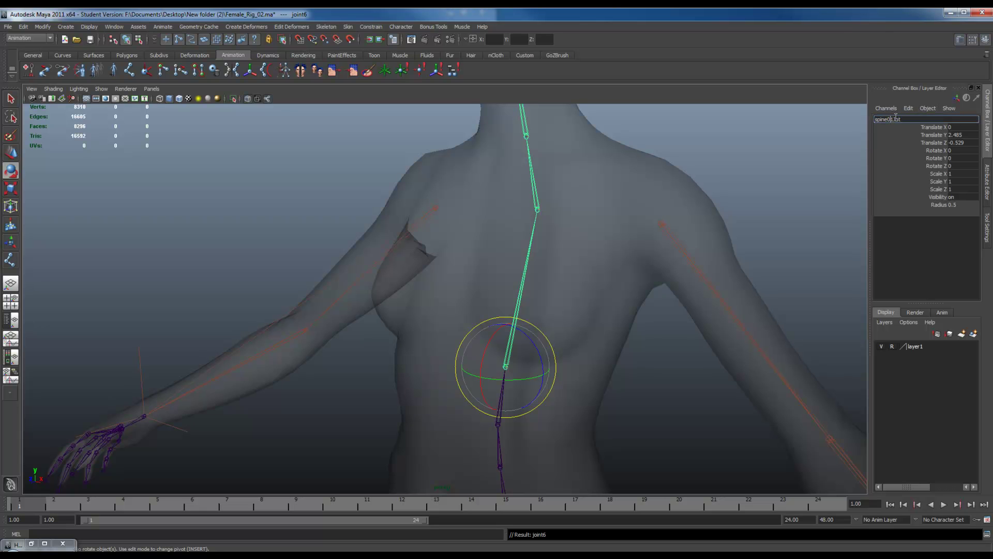
key("Return")
key("Down")
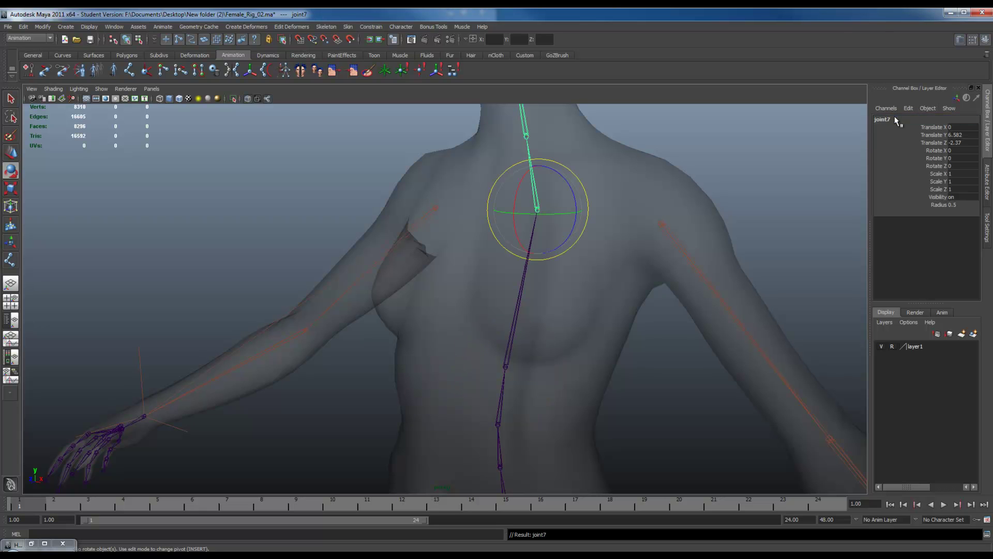
- Rename the top spine joint in the numbered spine series and the joint above it neckJnt
left_click(895, 119)
type("spine01Jnt")
key("Return")
key("Up")
middle_click_drag(590, 250, 589, 393, "alt")
left_click(899, 119)
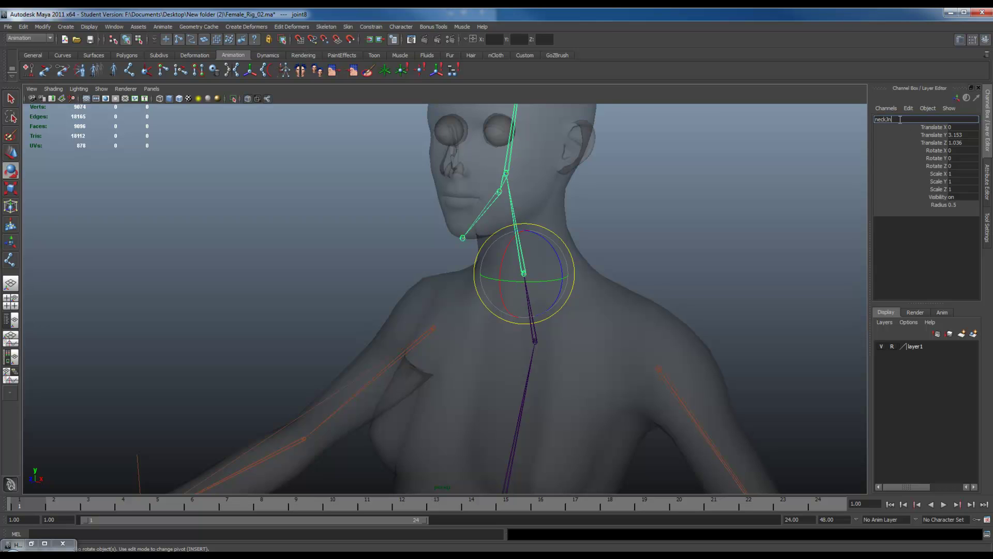
type("neckJnt")
key("Return")
- Rename the joint at the base of the skull headJnt and the joint at the crown hatJnt
key("Down")
left_click(899, 119)
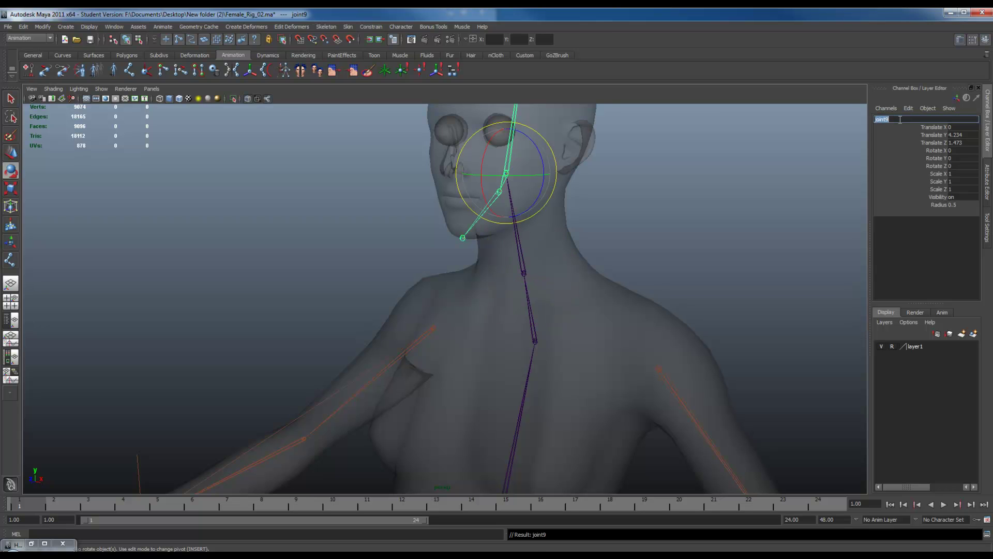
type("headJnt")
key("Return")
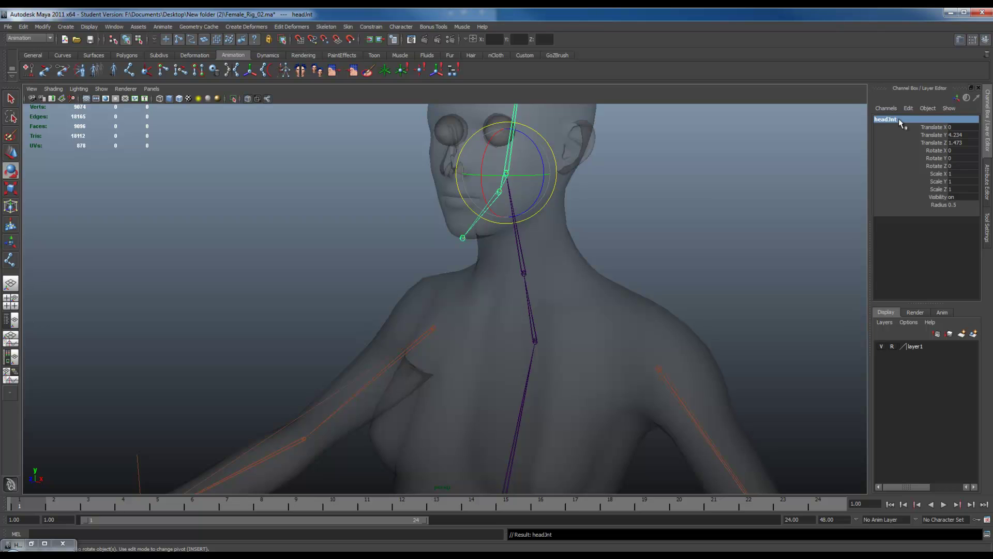
key("Down")
middle_click_drag(677, 239, 653, 359, "alt")
left_click(888, 119)
type("hatJnt")
key("Return")
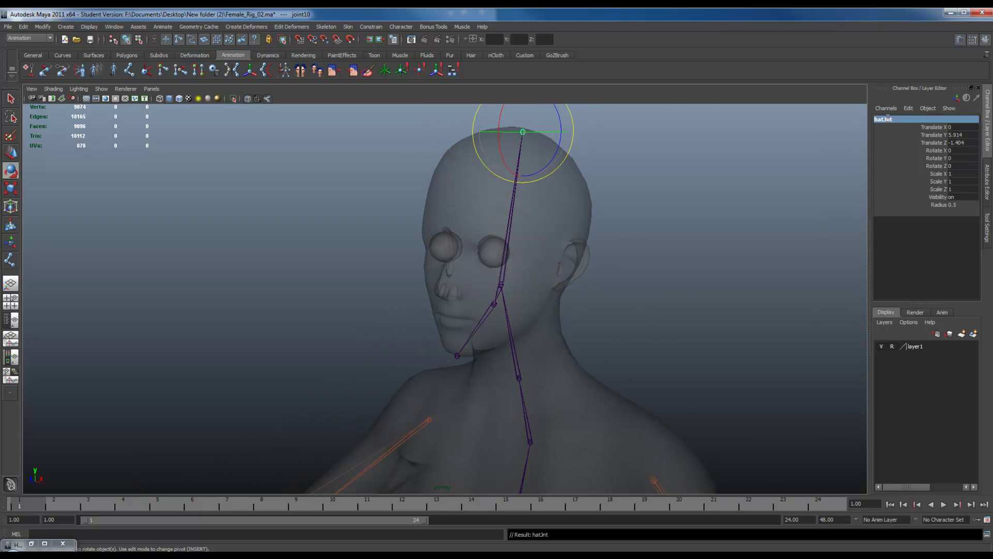
- Rename the joint at the jaw hinge jawJnt and the end joint at the chin chinJnt
left_click(495, 309)
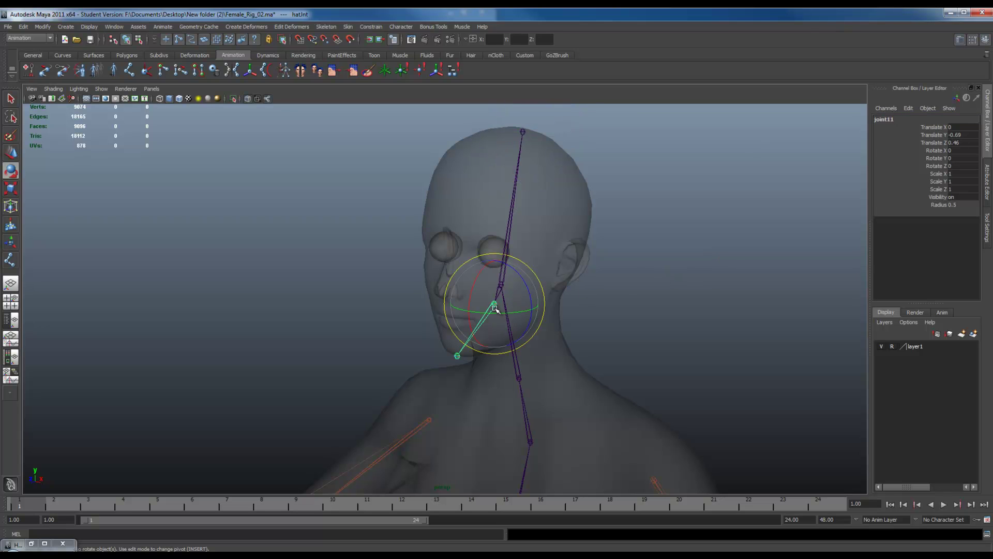
left_click(887, 119)
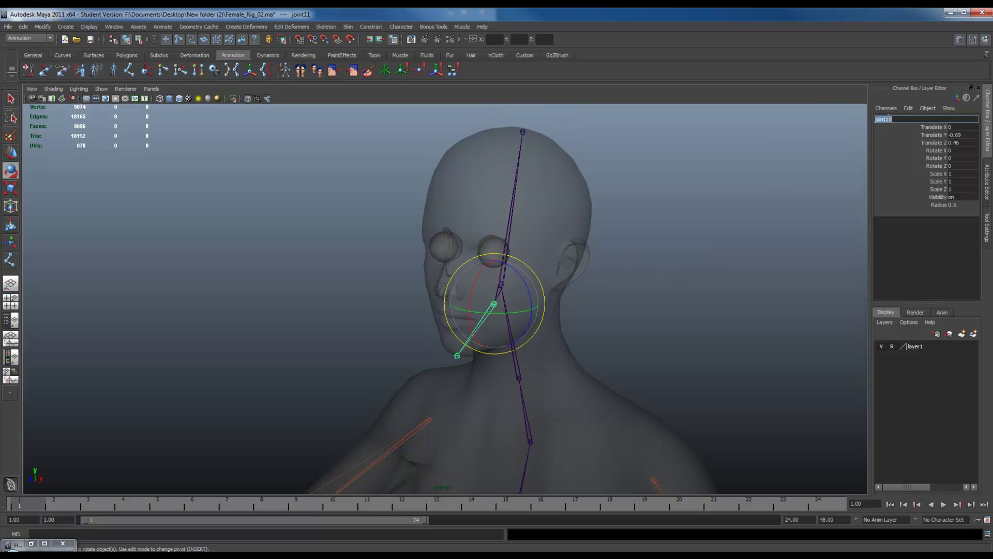
type("jawJnt")
key("Return")
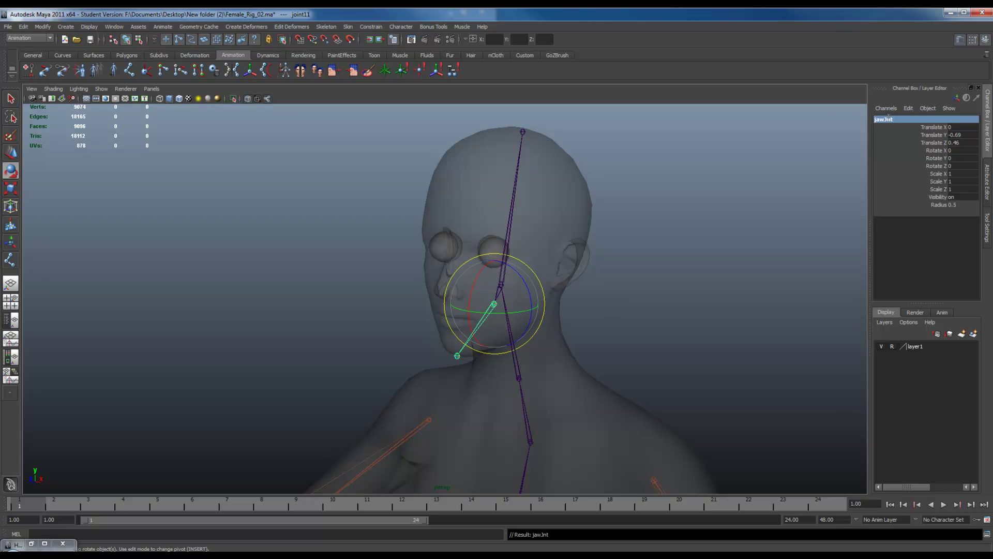
key("Down")
left_click(887, 119)
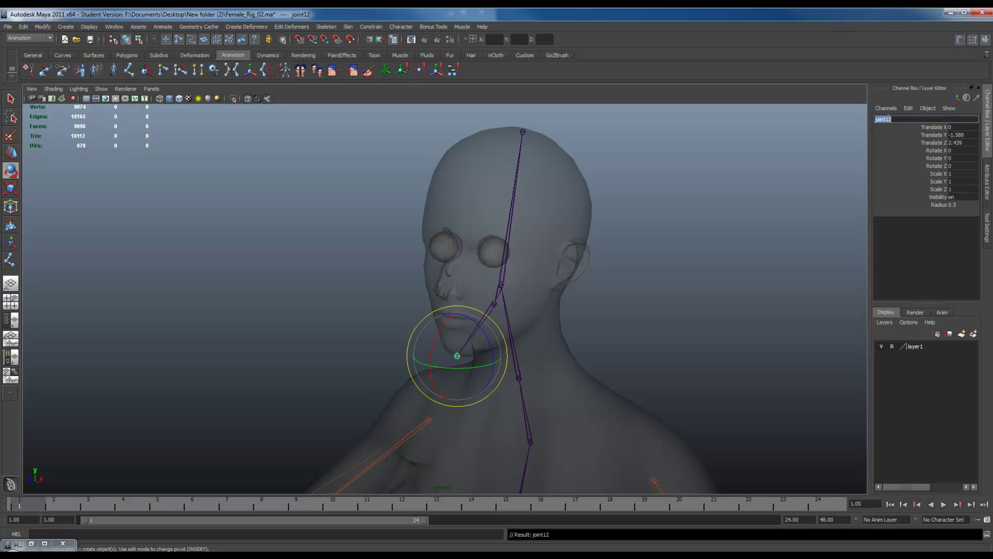
type("chinJnt")
key("Return")
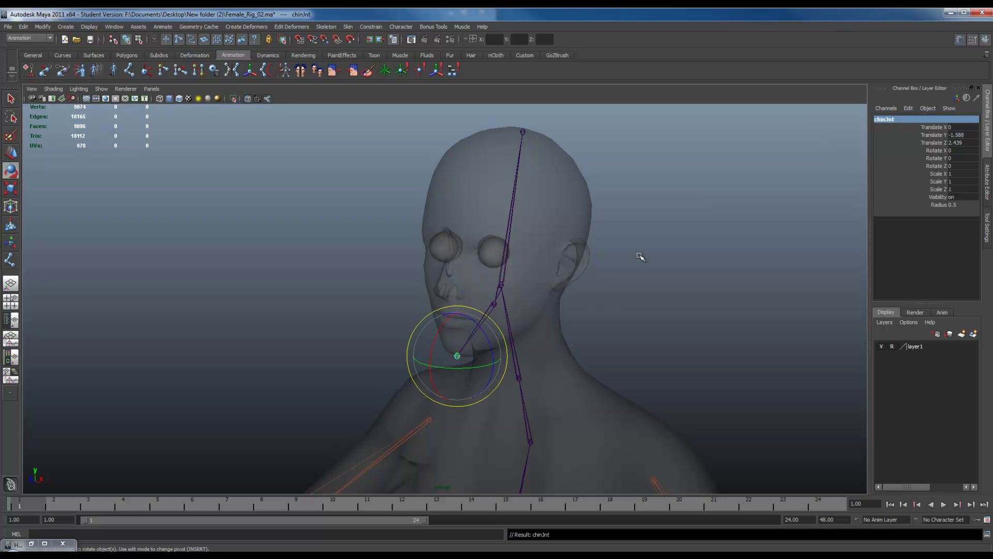
- Start the Joint Tool in the front view with its orientation set to xyz
left_click(684, 371)
left_click_drag(708, 362, 531, 243, "alt")
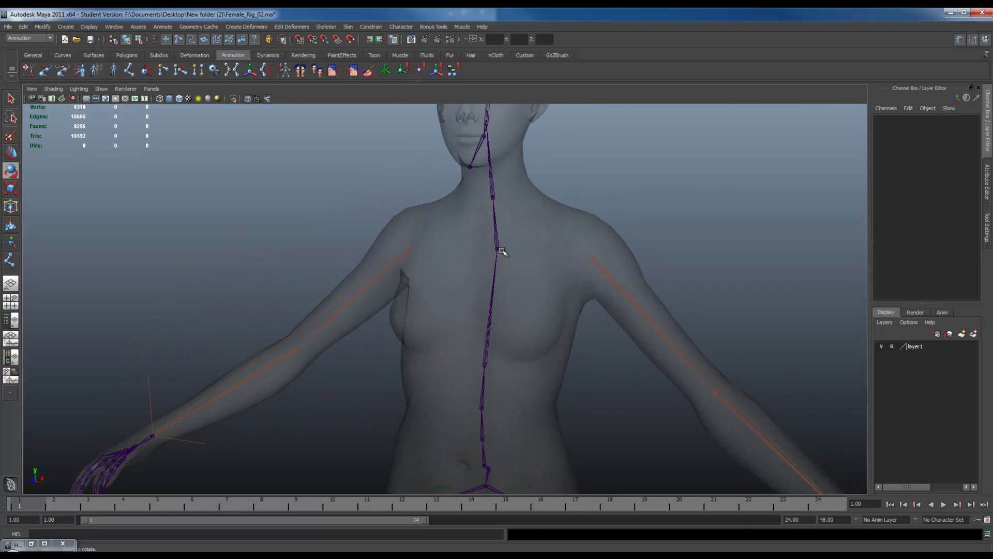
left_click_drag(515, 248, 548, 267, "alt")
key("space")
right_click_drag(501, 273, 412, 254, "alt")
middle_click_drag(411, 255, 676, 364, "alt")
right_click_drag(492, 326, 576, 370, "alt")
scroll(518, 380, "down", 1)
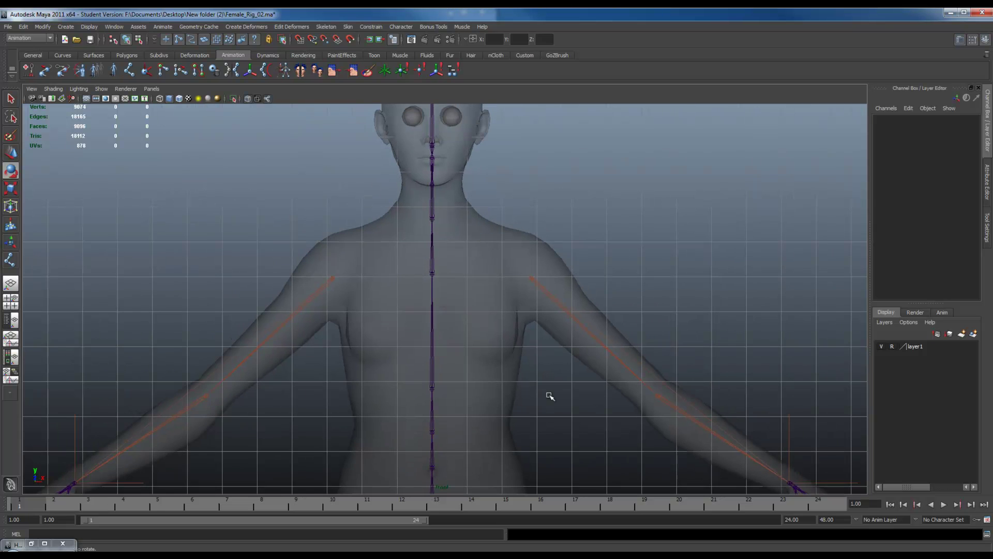
middle_click_drag(553, 402, 536, 263, "alt")
middle_click_drag(512, 218, 542, 382, "alt")
right_click_drag(479, 330, 674, 414, "alt")
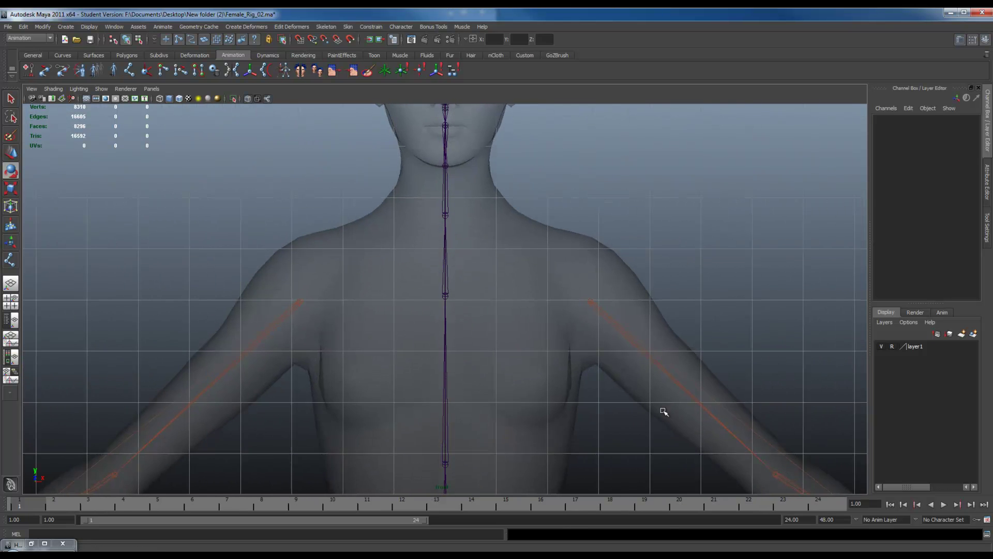
scroll(468, 303, "up", 2)
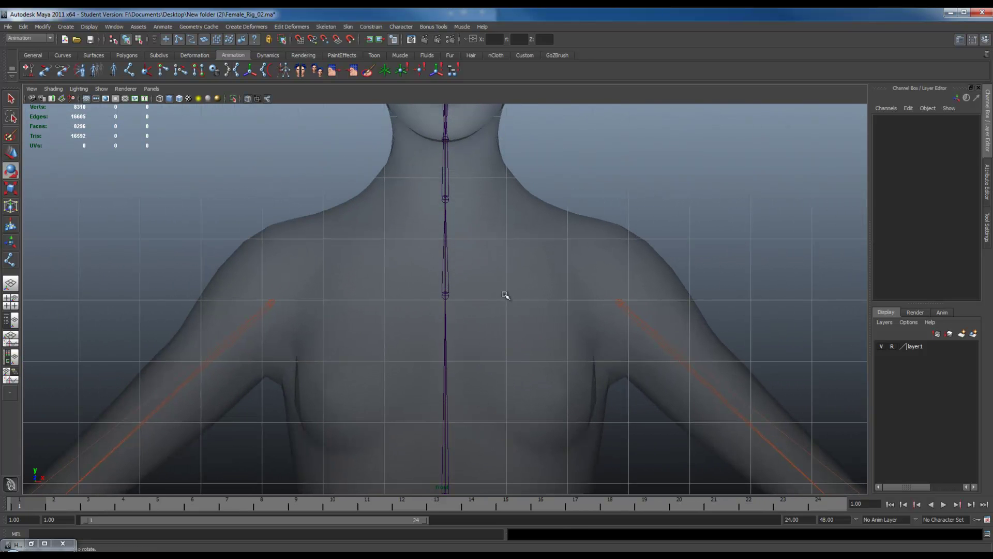
left_click(11, 261)
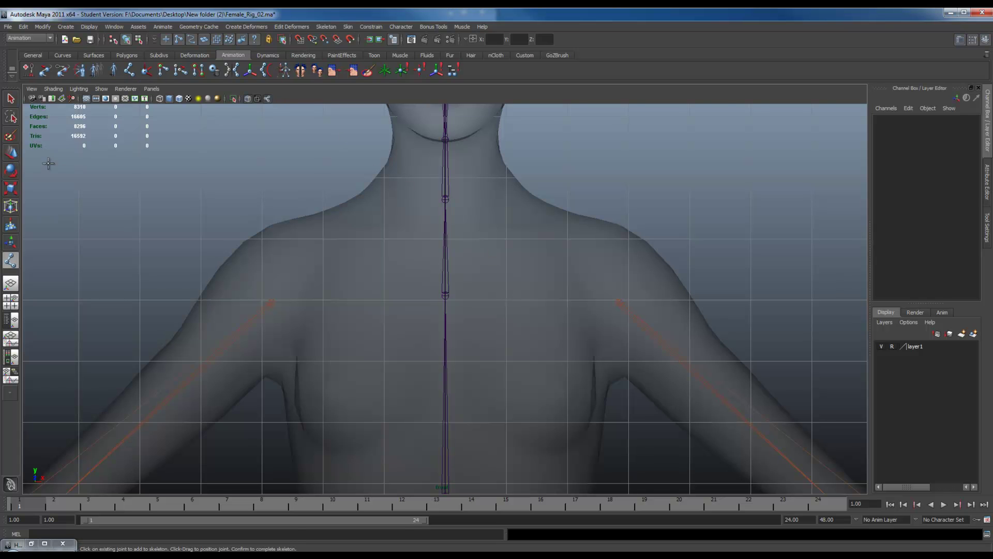
double_click(10, 261)
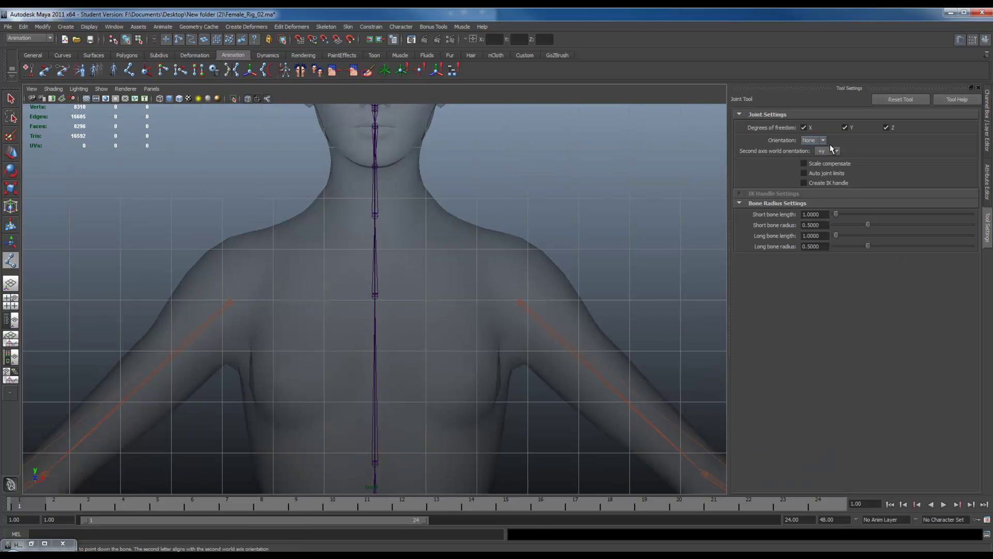
left_click(812, 140)
left_click(814, 156)
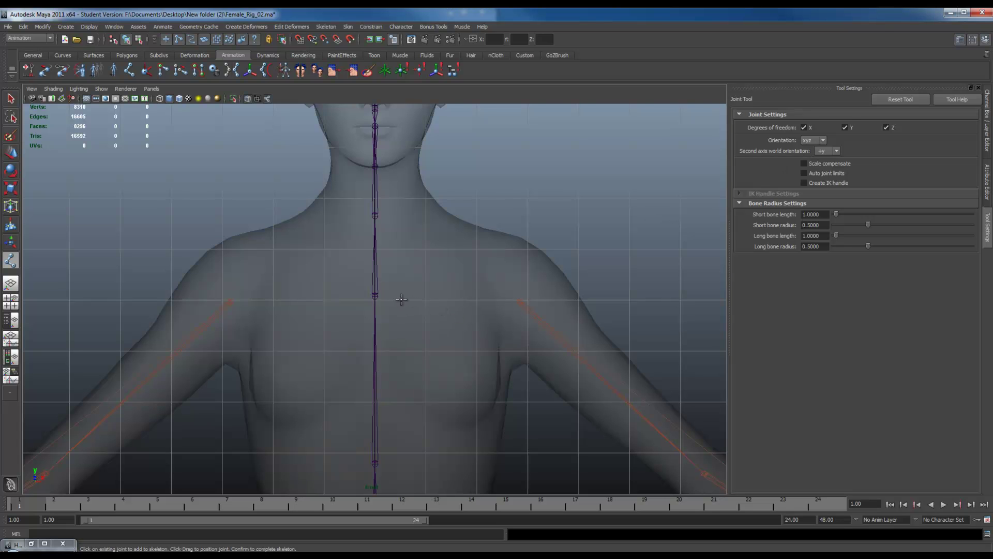
- Place a single joint beside the top spine joint on the character's left, at about X 1.19 and Y 50.12
left_click(459, 325)
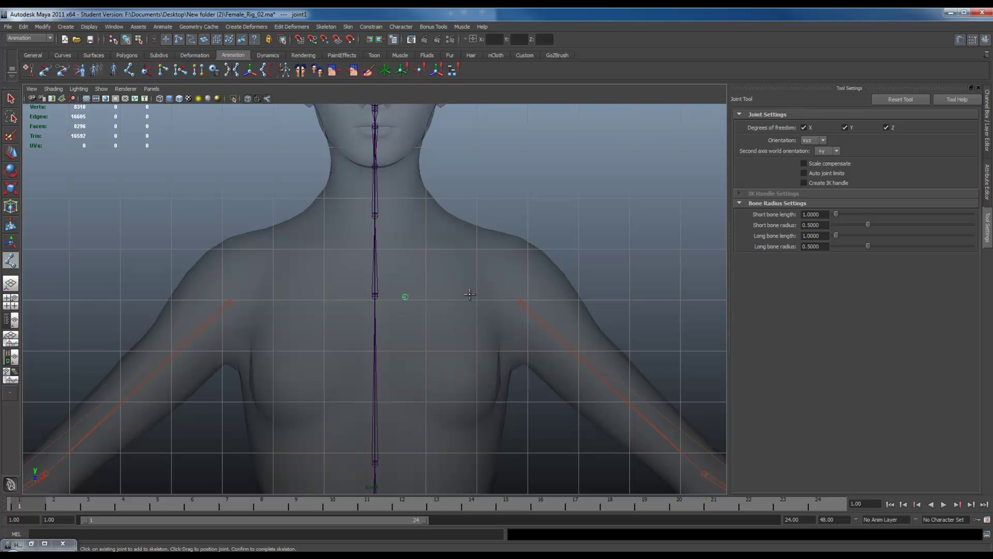
key("q")
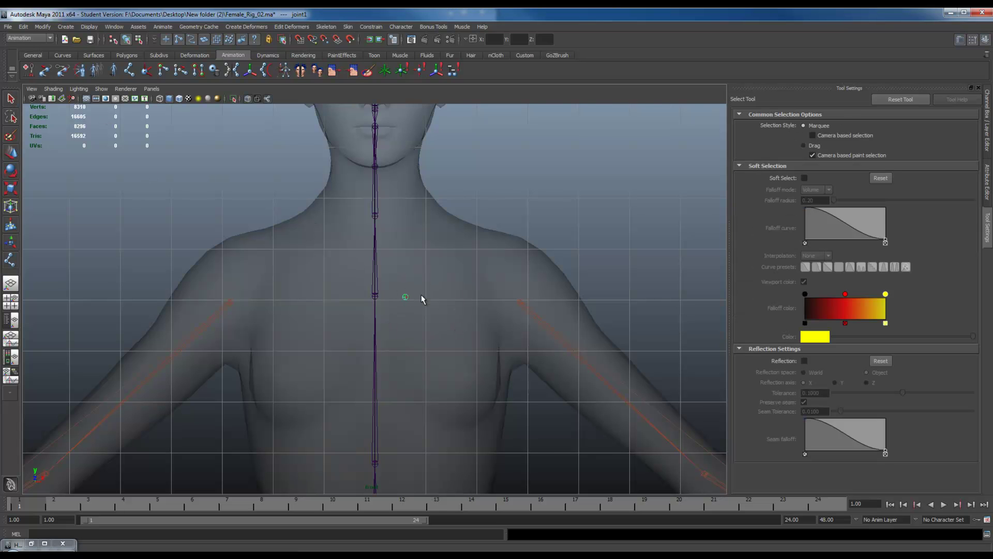
key("ctrl+a")
key("ctrl+a")
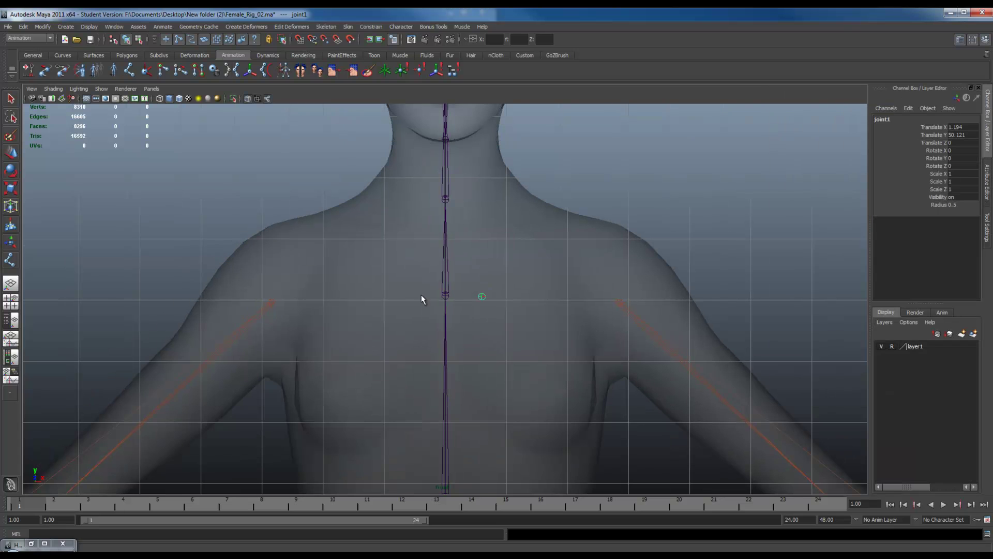
- Duplicate the new clavicle joint and set the copy's Translate X to -1.194
key("ctrl+d")
double_click(949, 127)
type("-")
key("Return")
left_click(104, 150)
- Parent L_shoulderJnt to the left clavicle joint and R_shoulderJnt to the right clavicle joint
left_click(483, 295)
left_click(618, 303)
left_click(482, 296, "shift")
key("p")
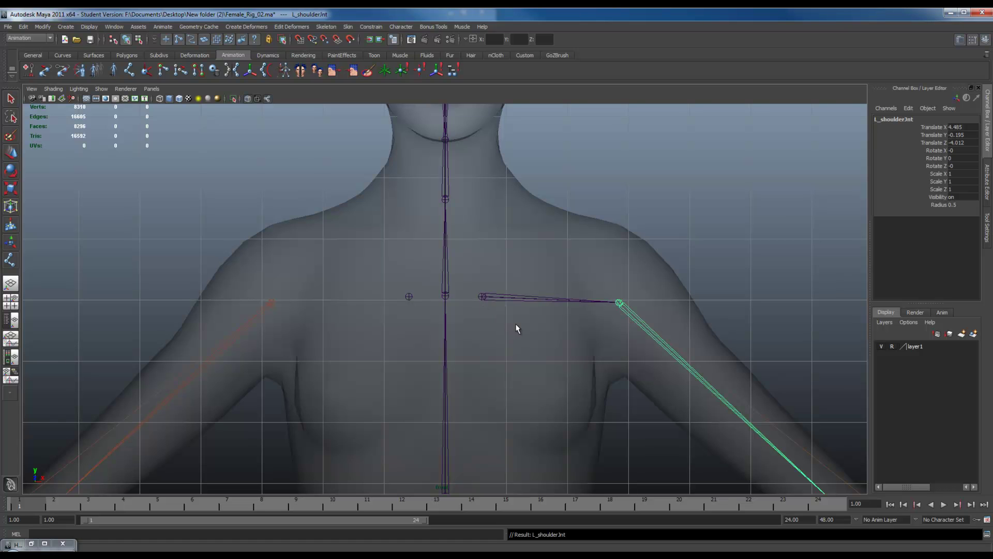
left_click(272, 302)
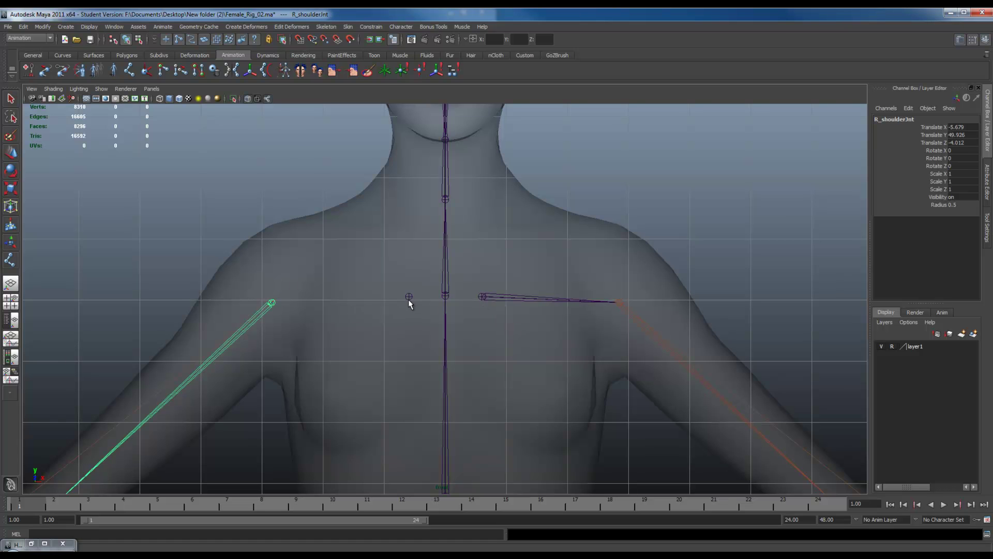
left_click(408, 298, "shift")
key("p")
- Shift only the two inner clavicle joints back toward the spine, to about Z -1.85, leaving the arms in place
key("space")
left_click_drag(409, 299, 412, 278)
left_click_drag(510, 316, 434, 268, "alt")
left_click(436, 239)
left_click(423, 263, "shift")
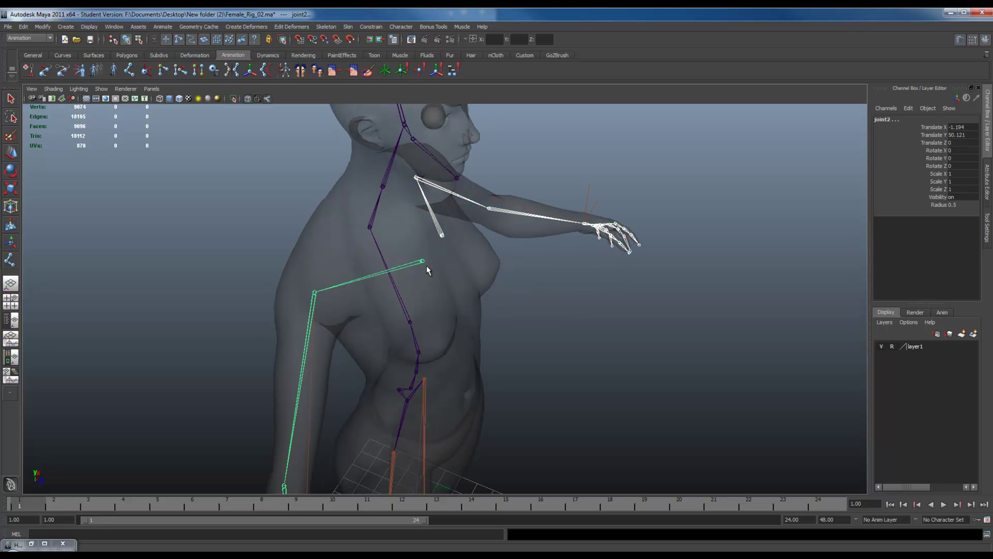
key("w")
key("Insert")
left_click_drag(449, 267, 396, 270)
left_click_drag(396, 269, 266, 254, "alt")
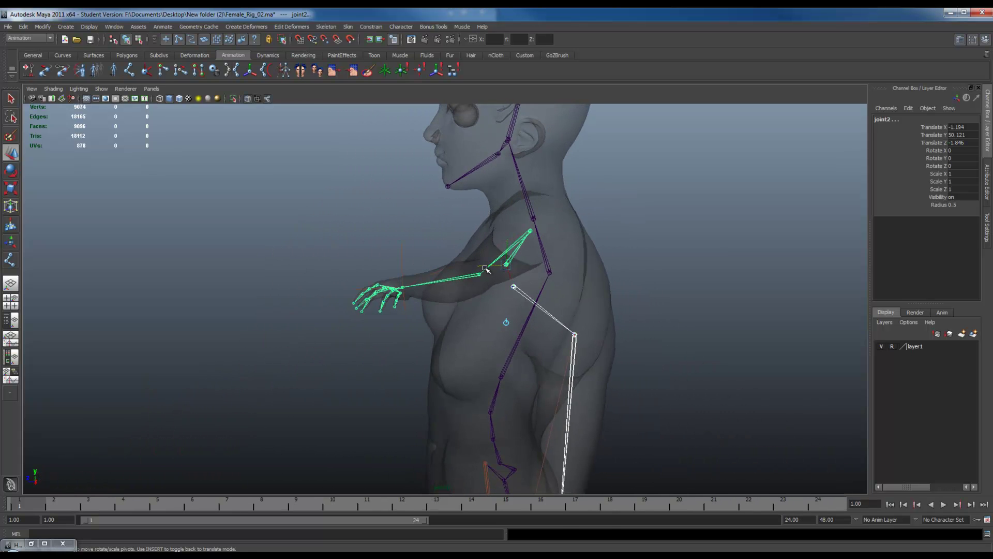
left_click_drag(484, 266, 583, 286)
- Parent both inner clavicle joints to the top spine joint at chest height
left_click(533, 239)
left_click_drag(448, 226, 475, 231, "alt")
right_click_drag(492, 248, 550, 291, "alt")
left_click(451, 220)
key("Insert")
left_click_drag(473, 226, 497, 259, "alt")
left_click(394, 230, "shift")
left_click_drag(308, 231, 349, 257, "alt")
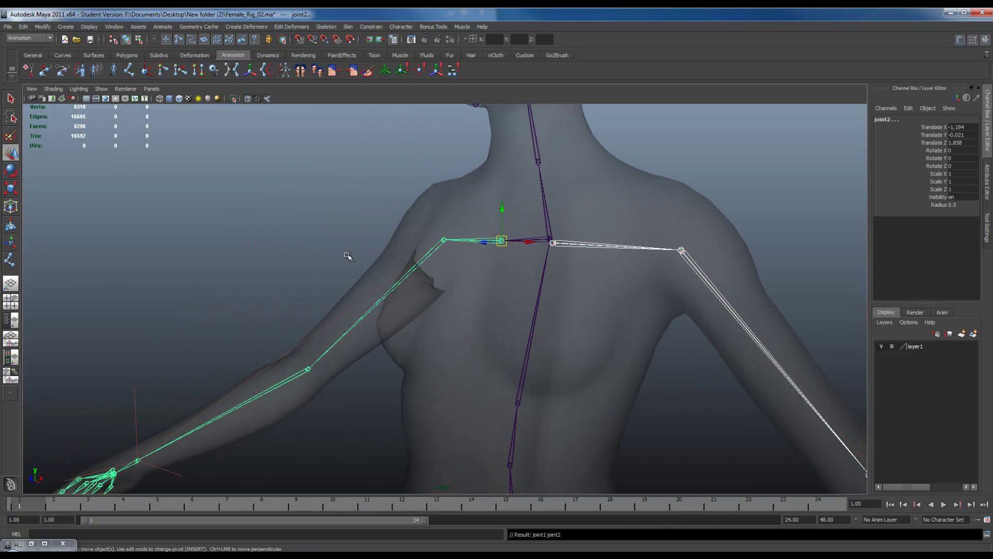
- Select the whole hierarchy under rootJnt and try to freeze its transformations
left_click_drag(402, 282, 525, 449, "alt")
left_click(511, 454)
middle_click_drag(518, 468, 525, 391, "alt")
right_click(517, 388)
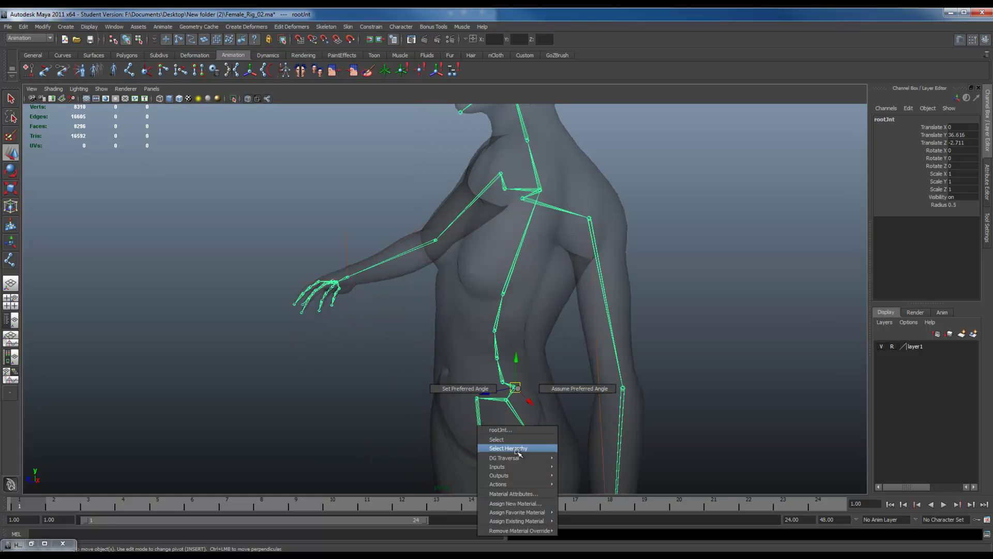
left_click(517, 449)
left_click(43, 27)
left_click(51, 52)
left_click(443, 266)
left_click_drag(444, 266, 497, 315, "alt")
key("ctrl+z")
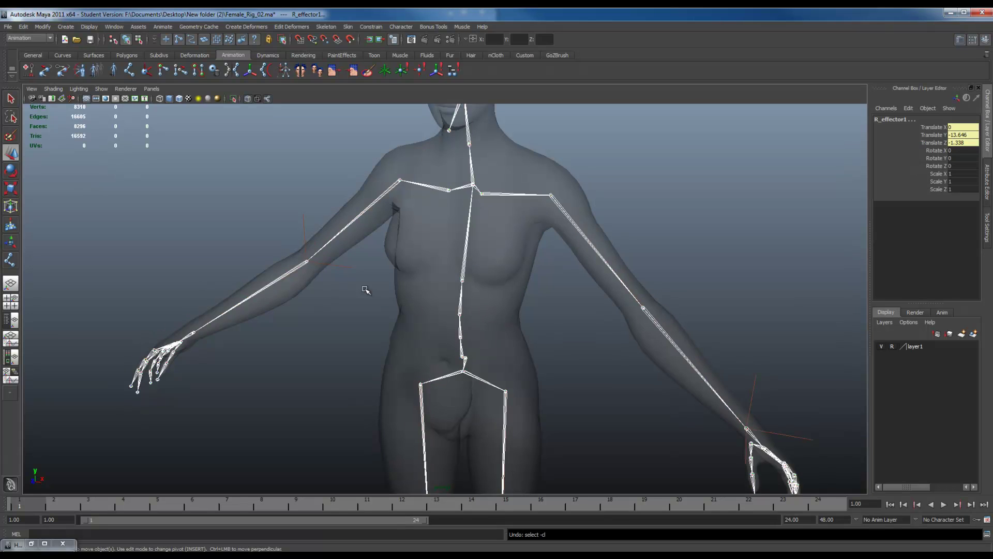
- Try freezing the full rootJnt hierarchy again and test the right arm by moving R_wristIk
left_click(224, 339)
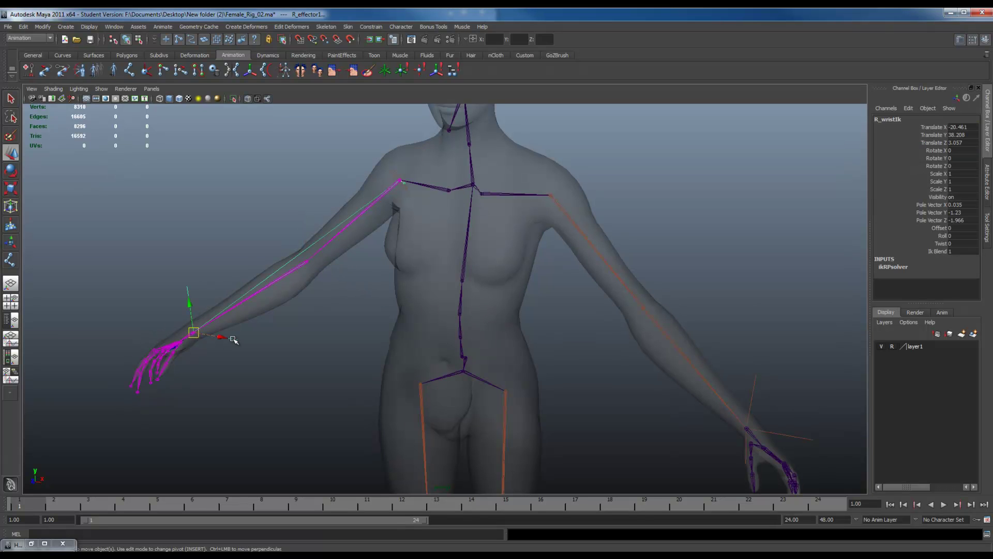
left_click(466, 358)
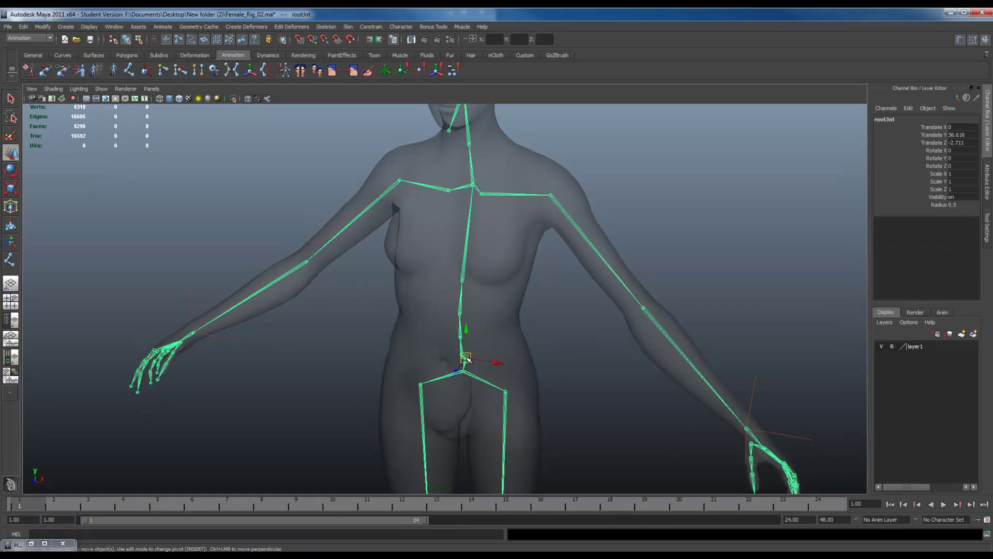
right_click(465, 358)
left_click(465, 412)
left_click(45, 28)
left_click(65, 61)
left_click(286, 242)
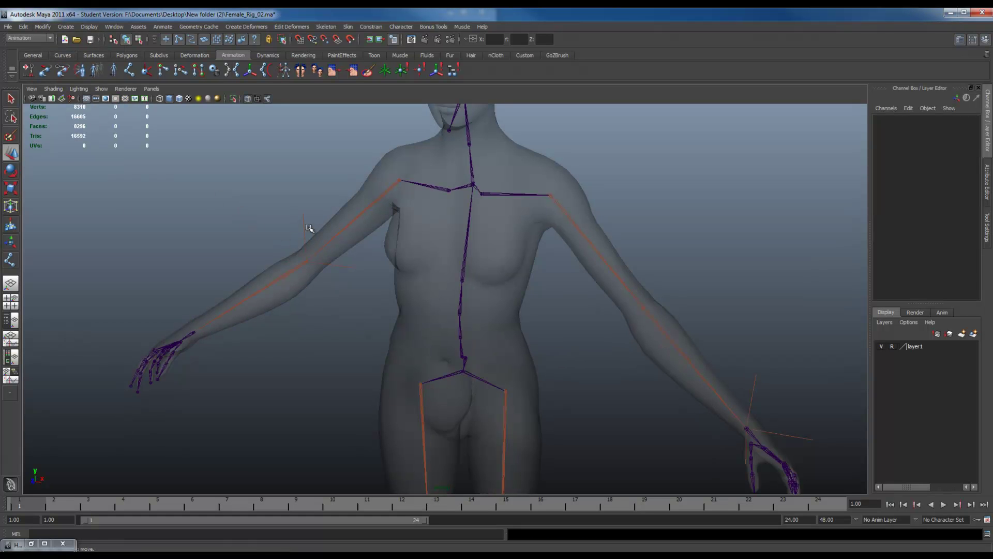
left_click(313, 259)
left_click_drag(310, 259, 310, 294)
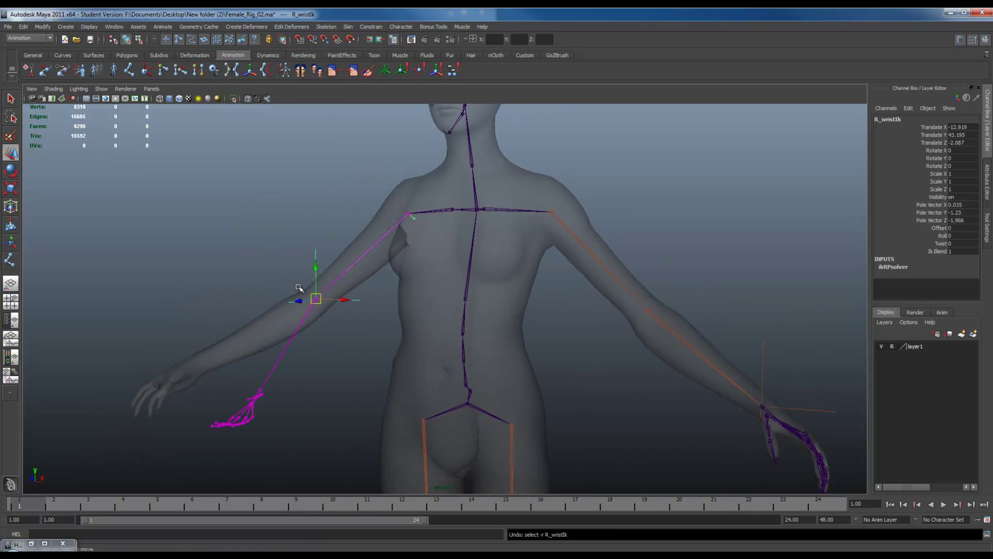
- Undo the R_wristIk test move and the freezing of the skeleton hierarchy, and clear the selection
key("ctrl+z")
key("ctrl+z")
key("ctrl+z")
key("ctrl+z")
key("ctrl+z")
key("ctrl+z")
key("ctrl+z")
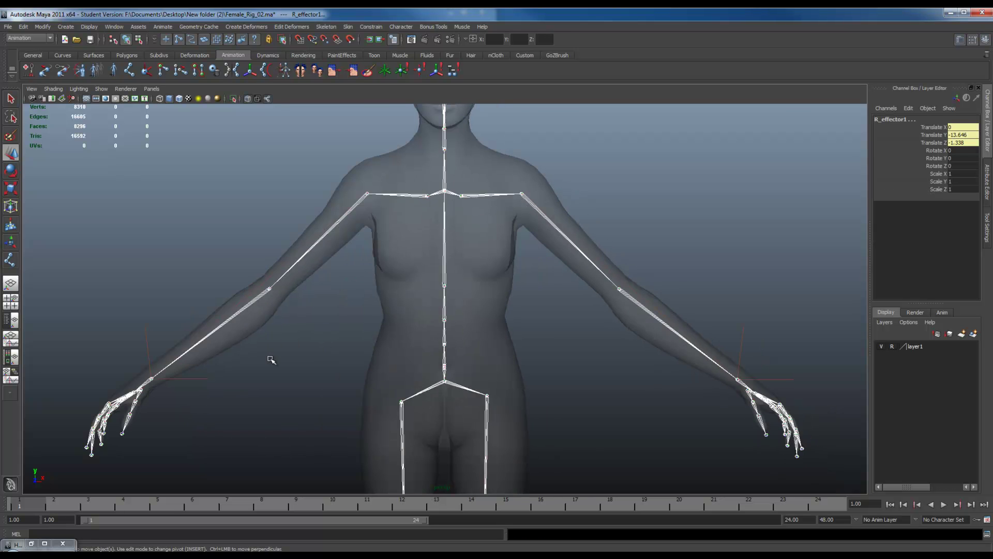
left_click(286, 325)
- Try to freeze the transformations of only the two inner clavicle joints, and undo it
right_click_drag(468, 197, 434, 289, "alt")
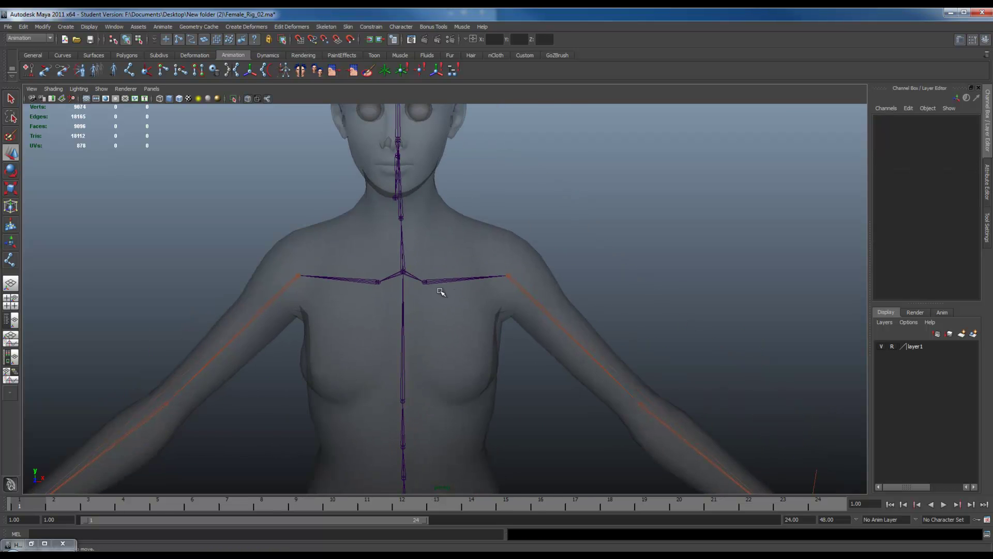
left_click(375, 281)
left_click_drag(377, 281, 390, 302, "alt")
left_click(412, 272, "shift")
right_click_drag(479, 306, 326, 258, "alt")
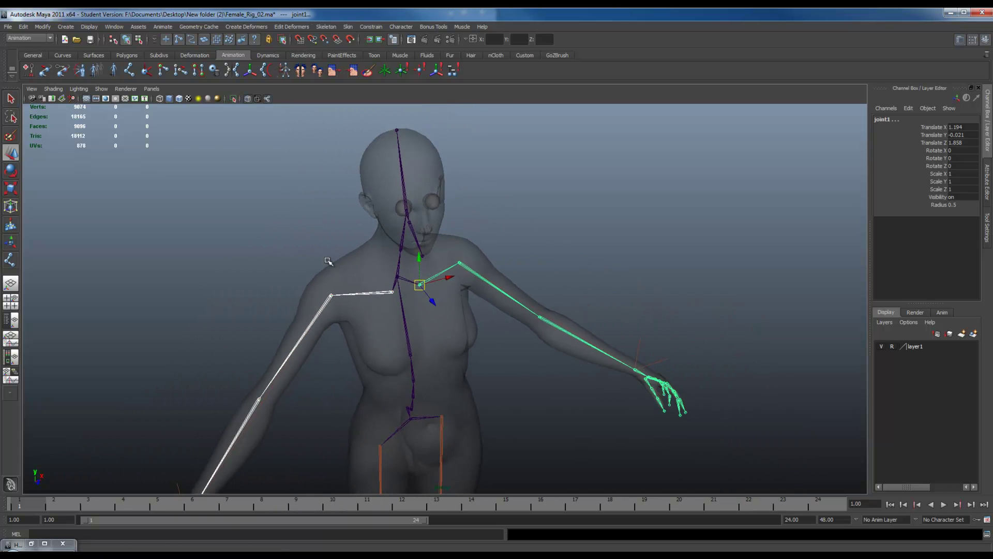
middle_click_drag(383, 309, 375, 218, "alt")
left_click(49, 26)
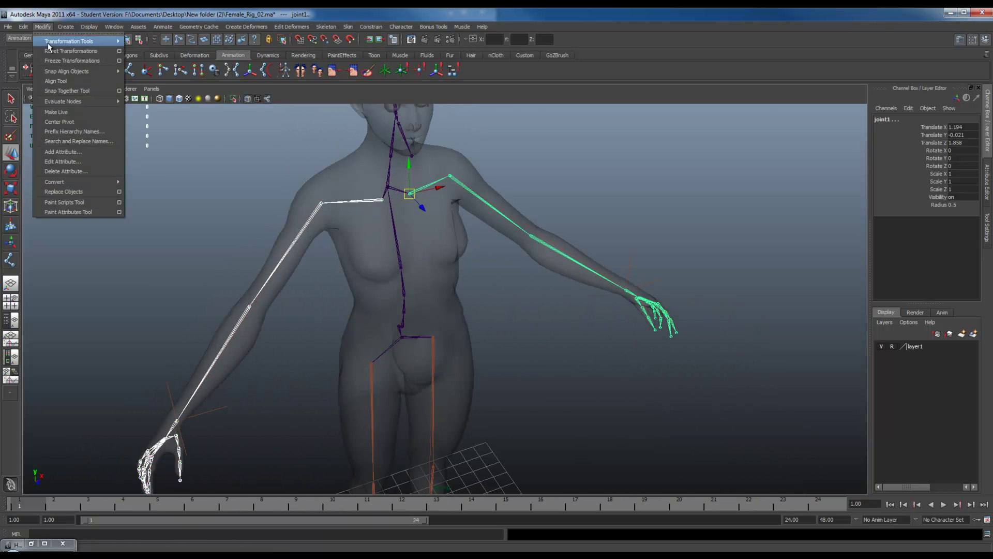
left_click(49, 63)
key("ctrl+z")
key("ctrl+z")
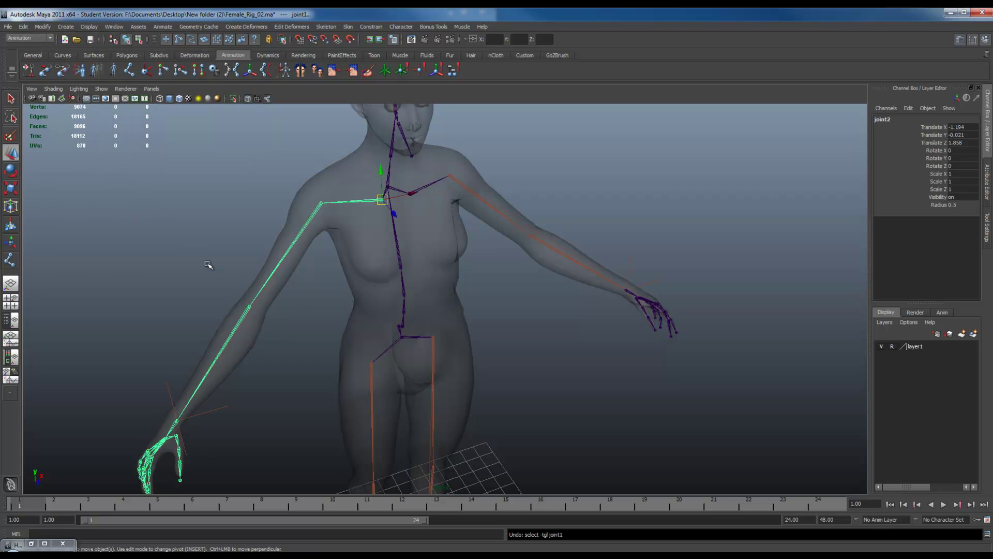
- Unparent the left and right shoulder joints from their clavicle joints
left_click(210, 236)
left_click_drag(210, 236, 240, 284, "alt")
right_click_drag(239, 284, 346, 299, "alt")
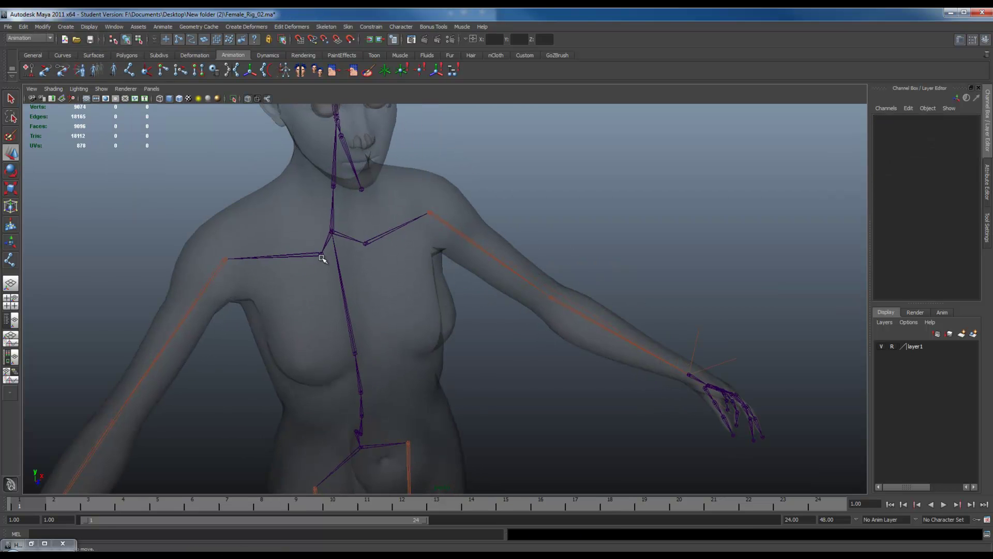
mouse_move(344, 278)
left_mouse_down("alt")
mouse_move(310, 269)
mouse_move(361, 270)
left_mouse_up("alt")
left_click(344, 226)
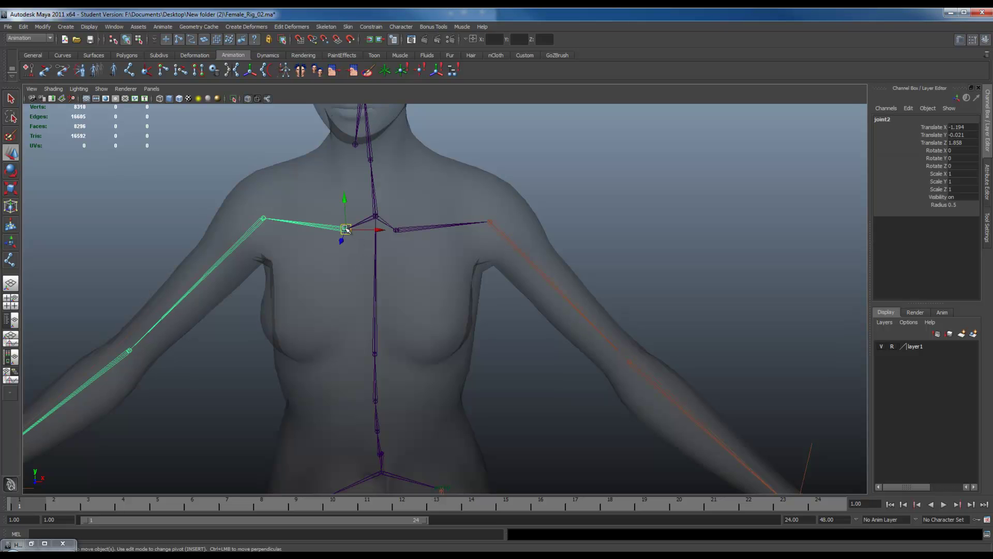
left_click(489, 221, "shift")
left_click_drag(409, 255, 428, 249, "alt")
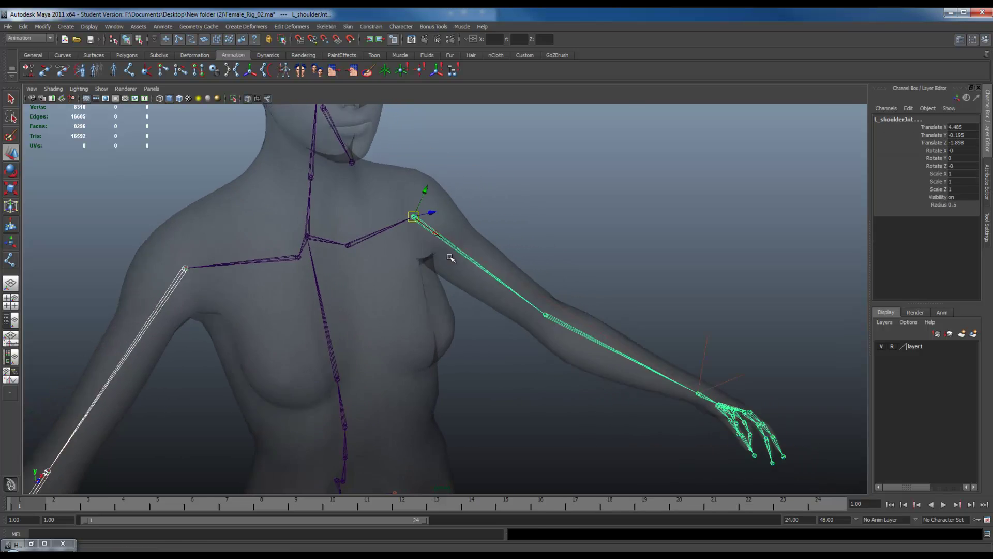
key("shift+p")
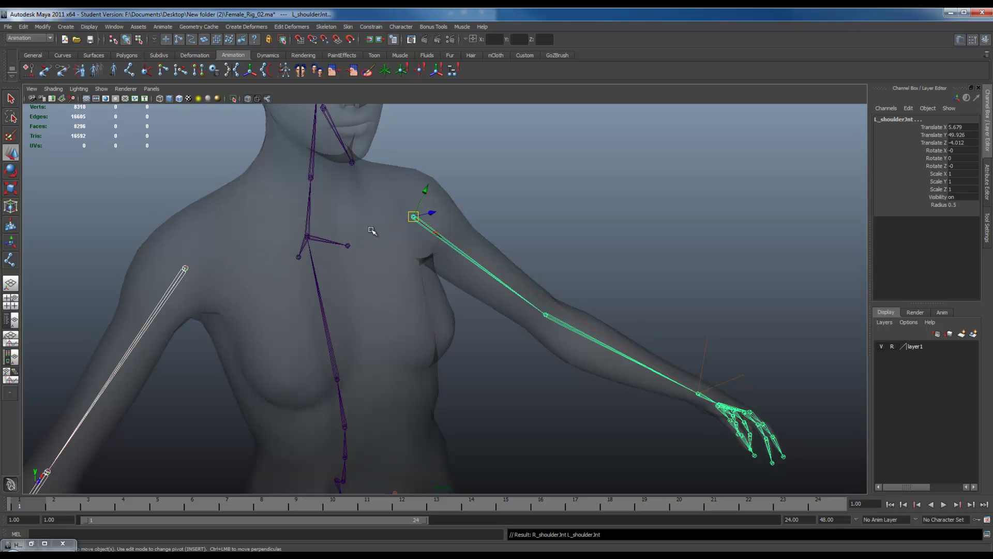
- Unparent both clavicle joints from the upper spine joint
left_click(348, 245)
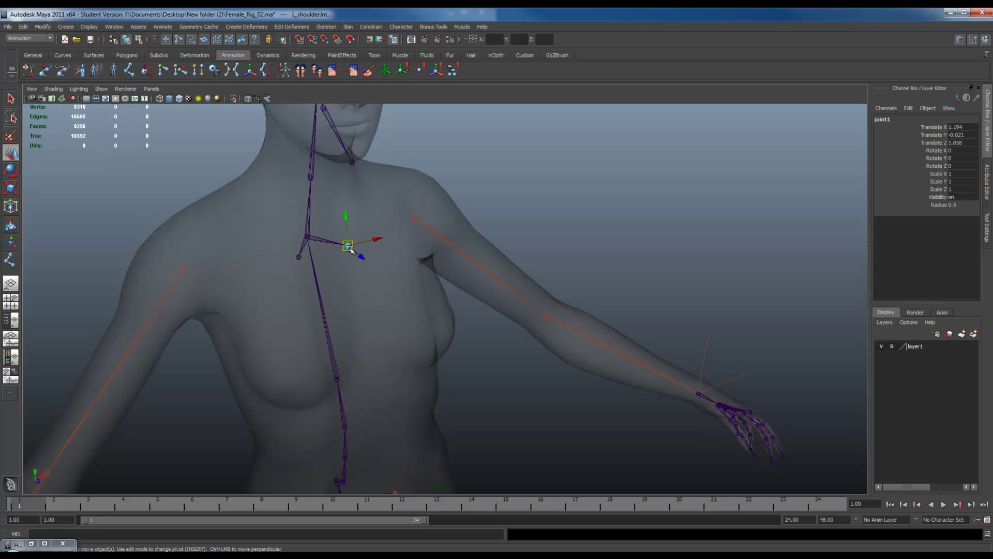
left_click(299, 257, "shift")
key("shift+p")
left_click(473, 208)
left_click_drag(492, 222, 459, 219, "alt")
right_click_drag(459, 219, 507, 245, "alt")
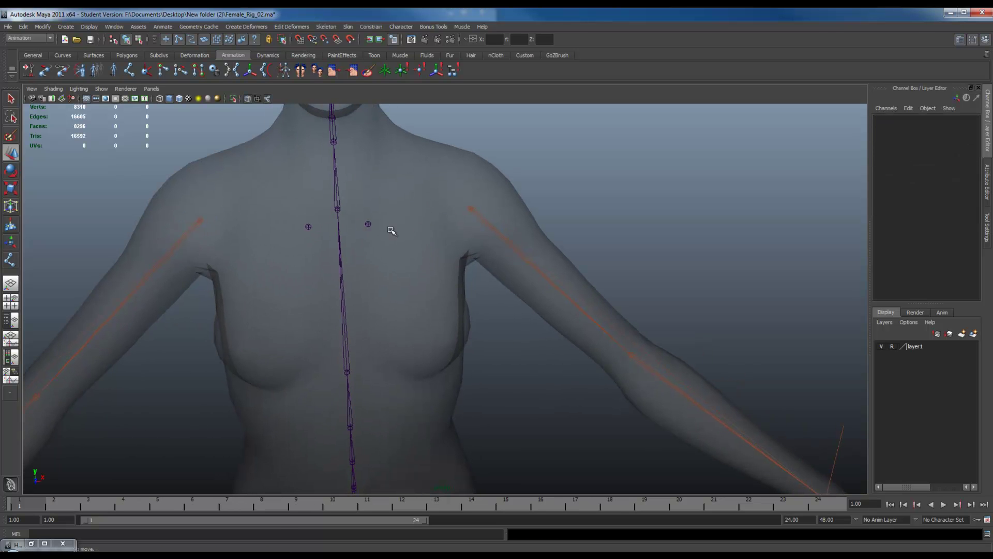
- Delete the detached clavicle joint on the character's right side
left_click(367, 226)
left_click(309, 227)
key("Delete")
- Rename the remaining clavicle joint on the character's left side to L_clavicalJnt
left_click(370, 224)
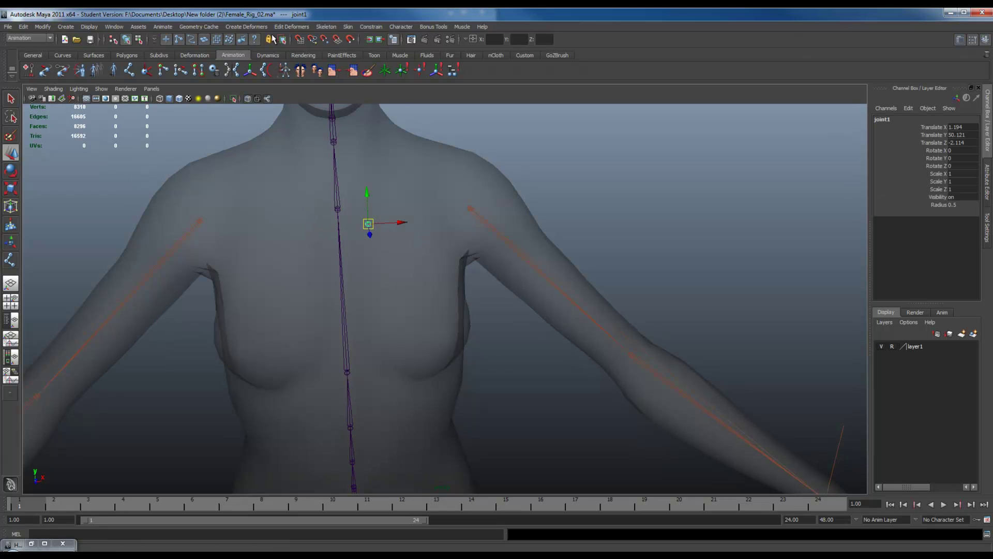
left_click(320, 28)
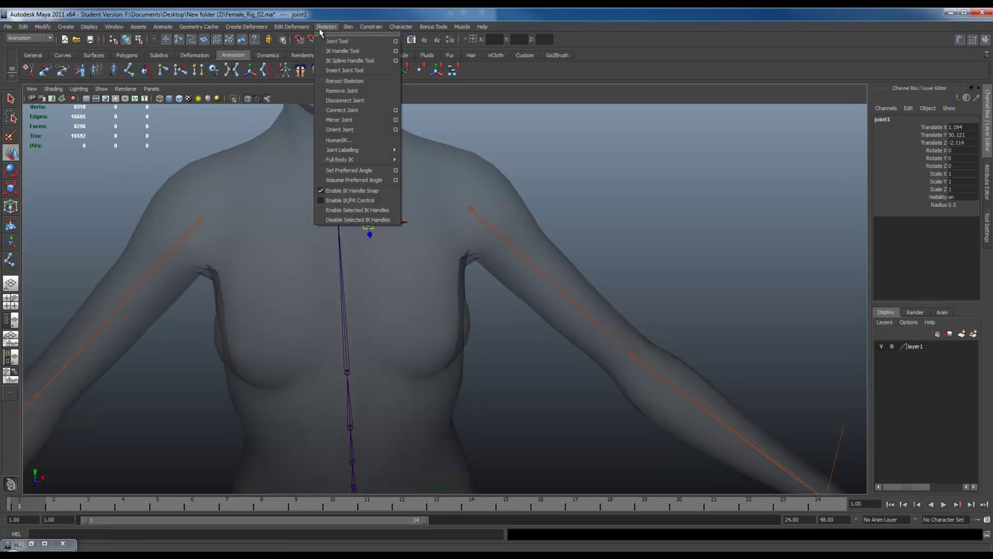
left_click(882, 122)
double_click(883, 122)
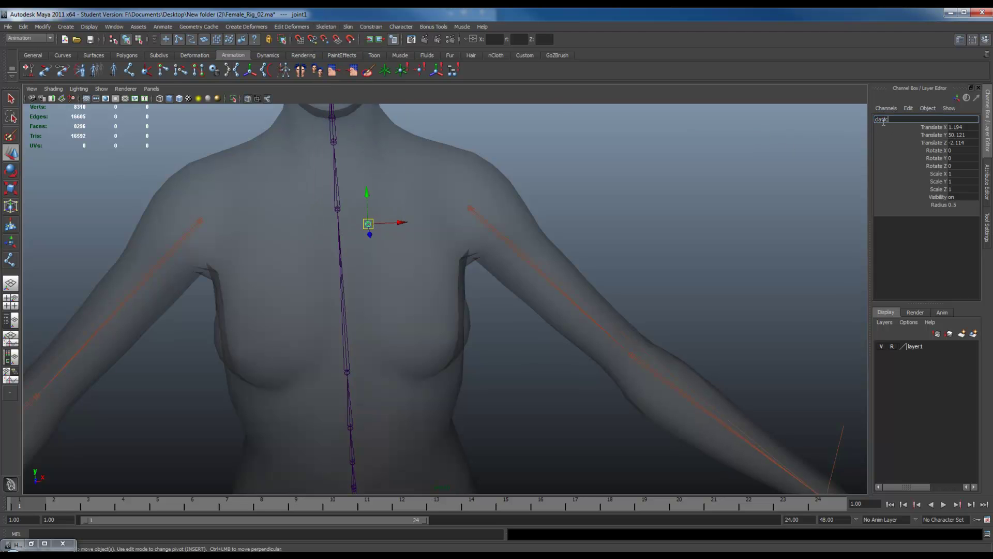
type("clavicalJnt")
key("Return")
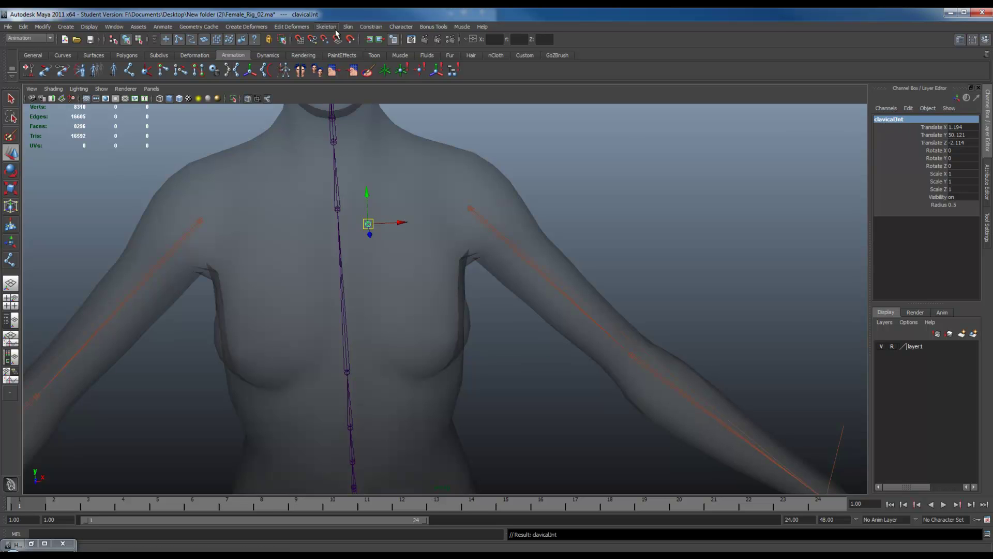
double_click(877, 120)
left_click(876, 120)
type("L_")
key("Return")
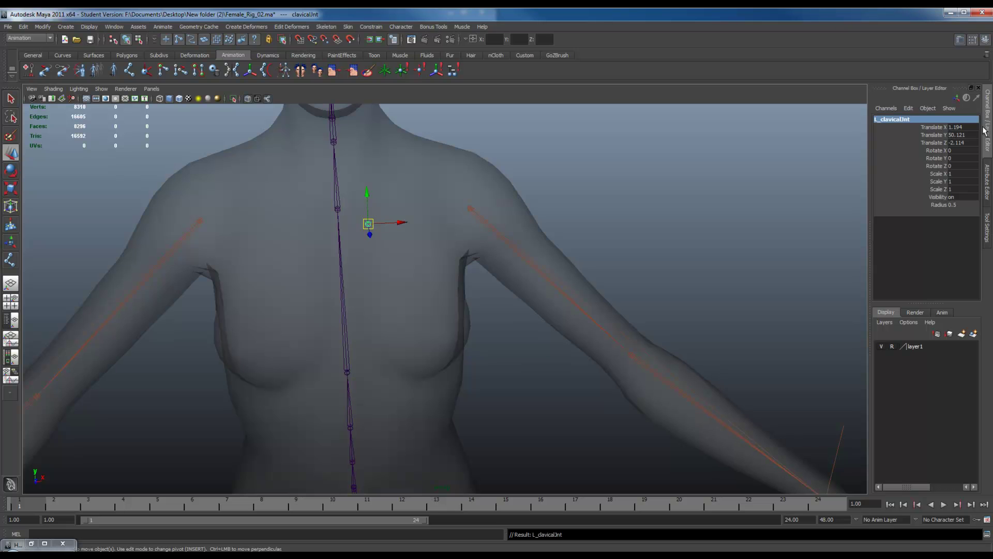
- Mirror L_clavicalJnt across YZ with the Behavior function, replacing L_ with R_ in the duplicated name
left_click(331, 28)
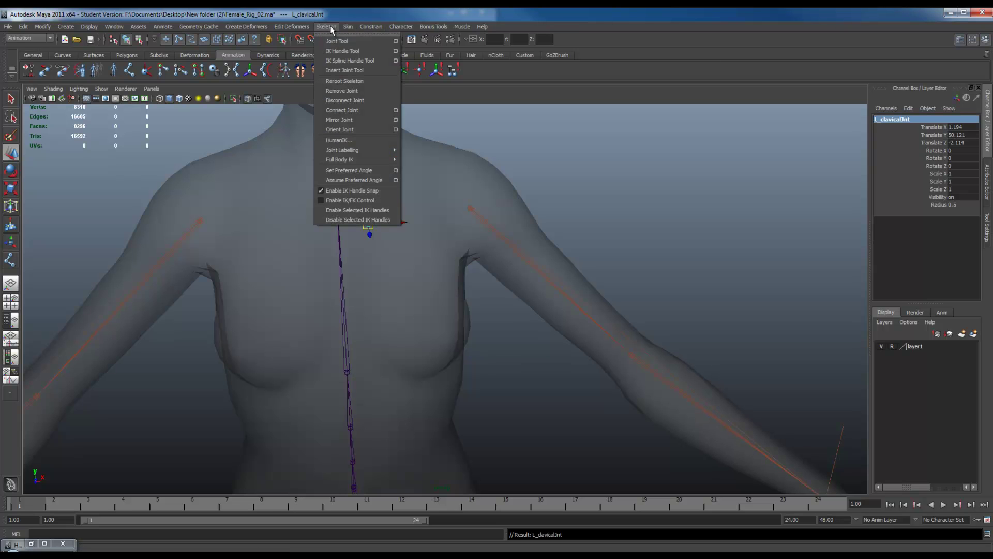
left_click(396, 121)
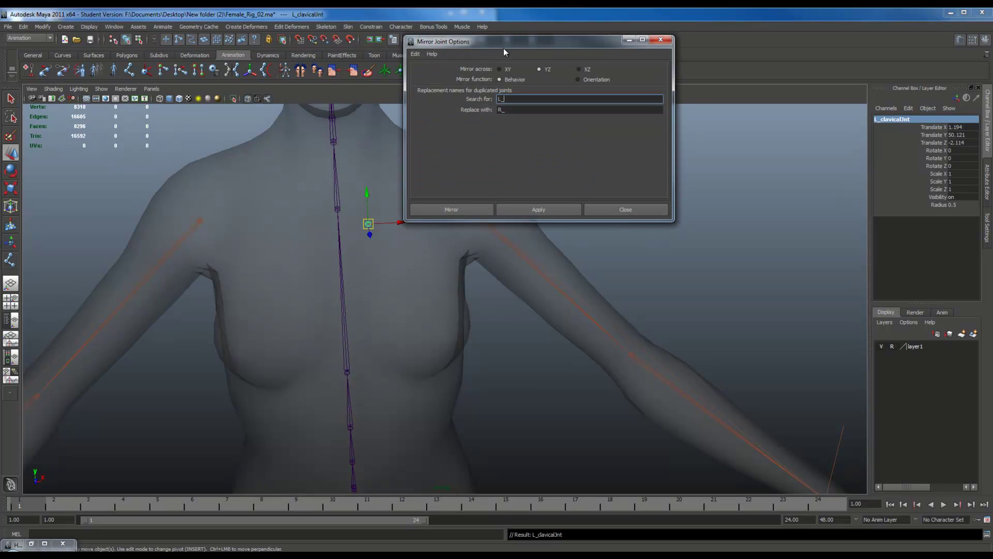
left_click_drag(508, 45, 731, 77)
mouse_move(459, 253)
left_mouse_down("alt")
mouse_move(439, 227)
mouse_move(339, 221)
mouse_move(403, 251)
mouse_move(478, 250)
left_mouse_up("alt")
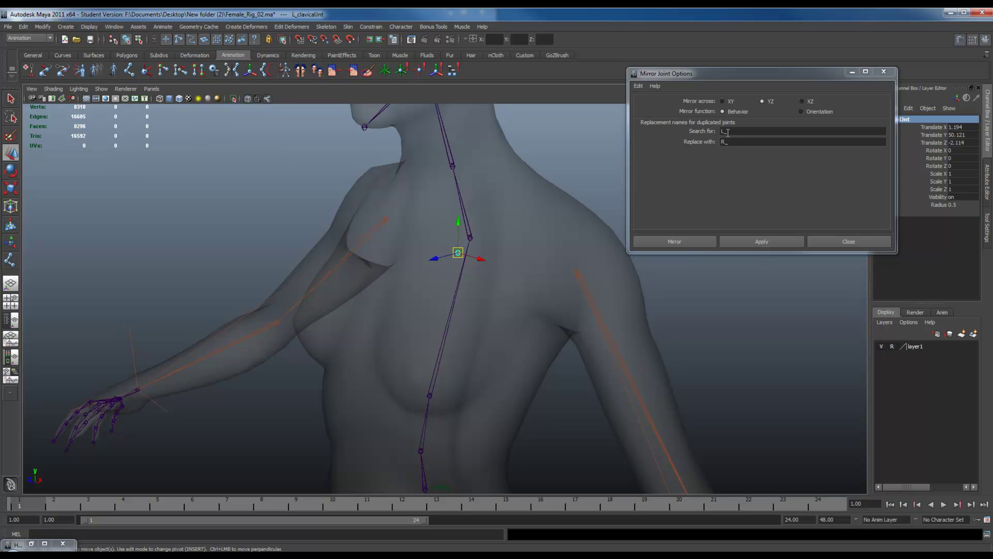
left_click(763, 241)
left_click_drag(473, 255, 541, 264, "alt")
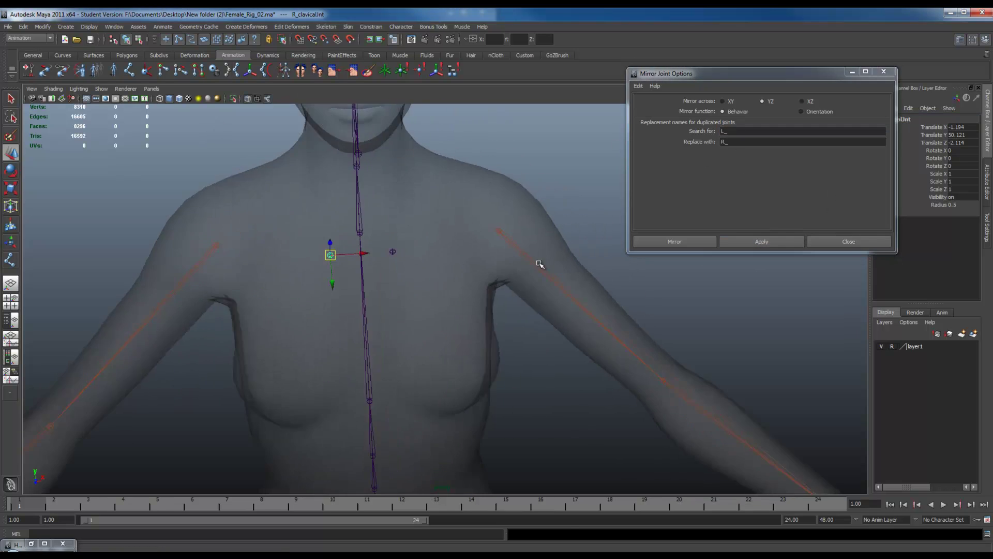
- Parent the left and right shoulder joints to the clavicle joints on their own sides
left_click(500, 233)
left_click(393, 250, "shift")
key("p")
left_click(213, 249)
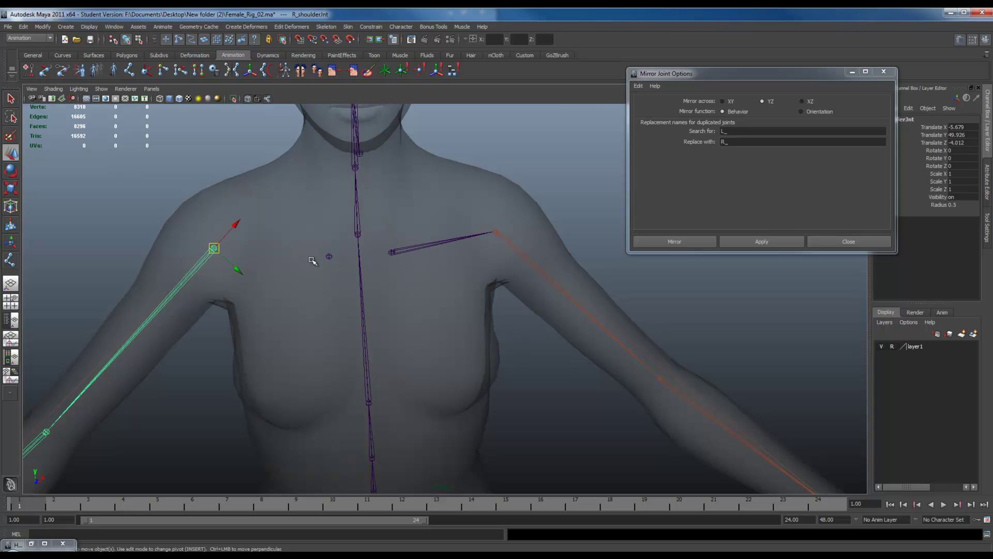
left_click(329, 257, "shift")
key("p")
- Parent the left and right clavicle joints to the upper spine joint at the base of the neck
left_click(392, 253)
left_click(358, 235, "shift")
key("p")
left_click(329, 256)
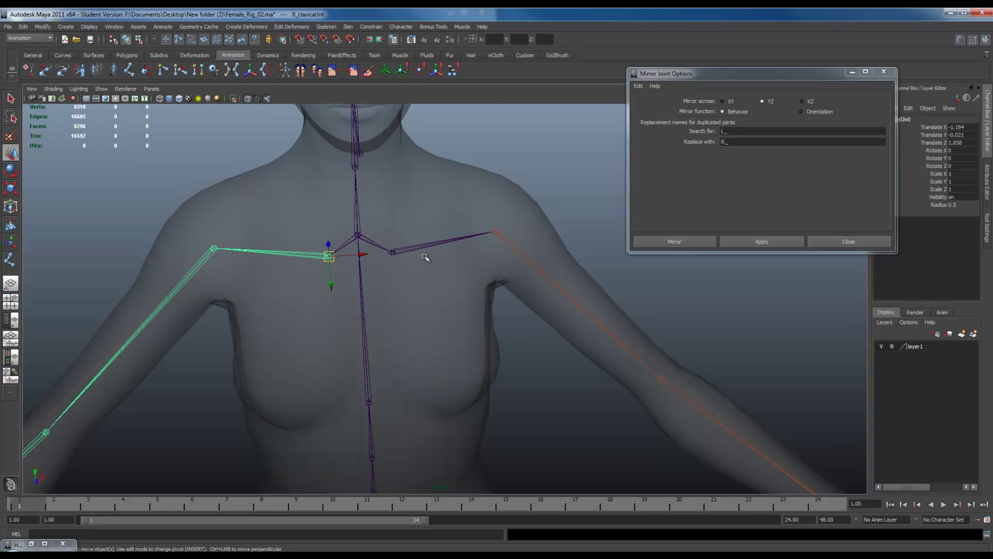
left_click(394, 254)
- Close the mirror joint options and select L_wristIk to check the left arm's IK chain
right_click_drag(497, 348, 301, 313, "alt")
middle_click_drag(301, 314, 324, 252, "alt")
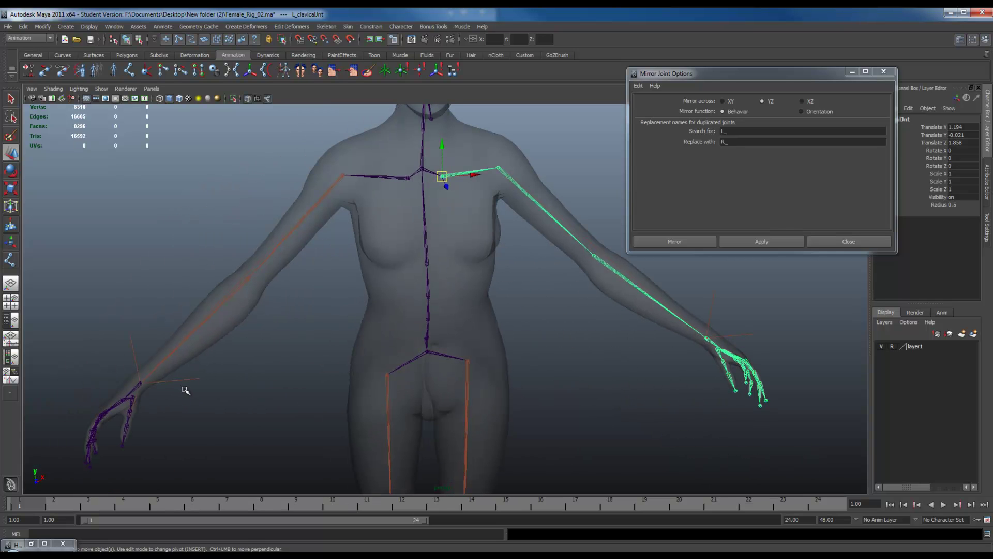
left_click(188, 384)
left_click(594, 351)
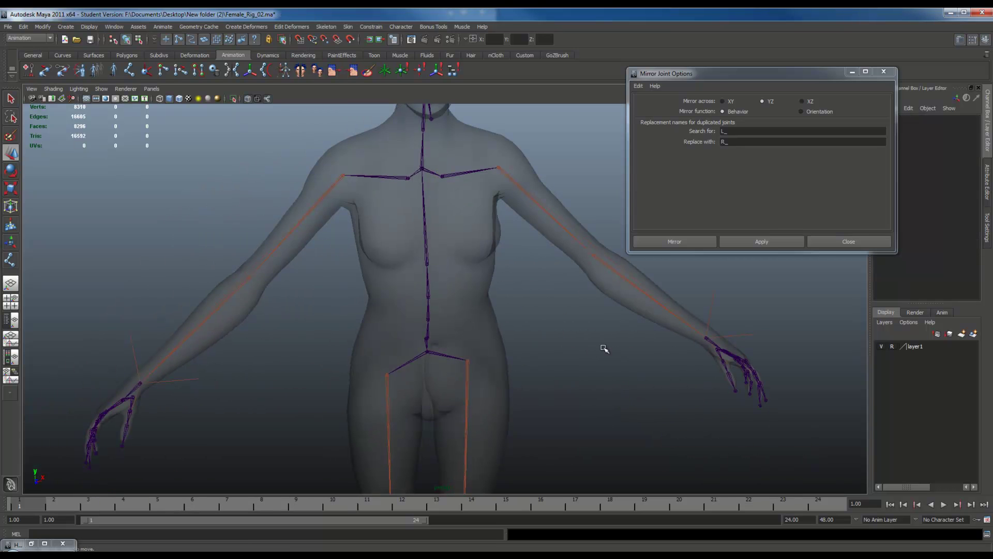
left_click_drag(548, 375, 632, 329, "alt")
left_click(823, 242)
left_click(765, 385)
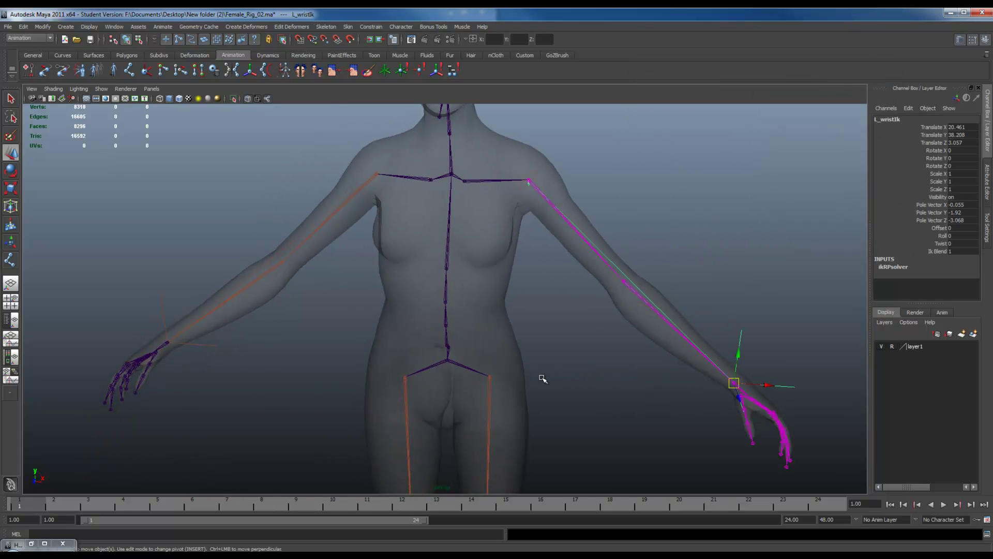
left_click(545, 348)
- Examine both clavicle joints and their arm chains from the front and sides of the character
left_click_drag(543, 343, 512, 371, "alt")
right_click_drag(316, 300, 404, 353, "alt")
middle_click_drag(351, 281, 356, 391, "alt")
left_click_drag(443, 256, 377, 260, "alt")
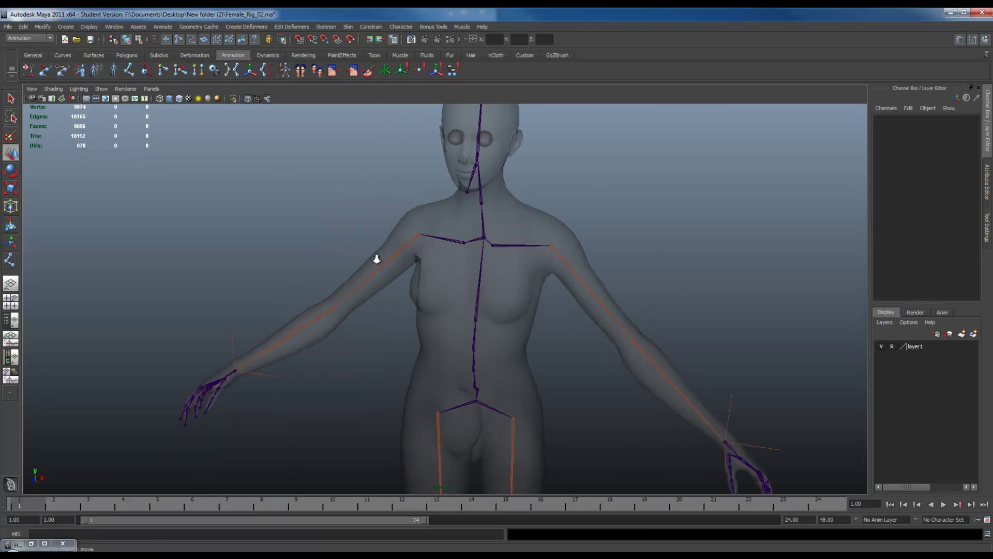
right_click_drag(377, 259, 444, 241, "alt")
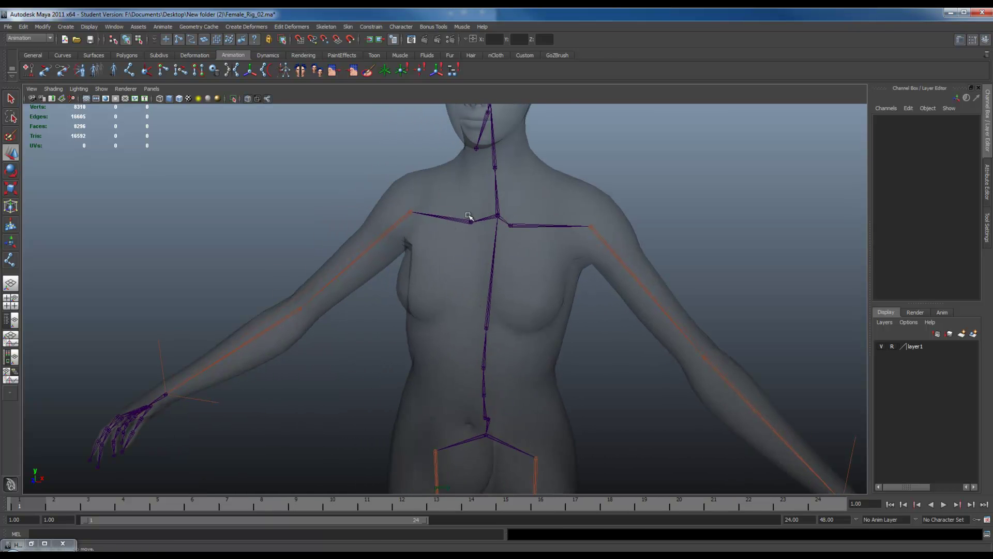
left_click_drag(490, 221, 370, 242, "alt")
left_click(366, 253)
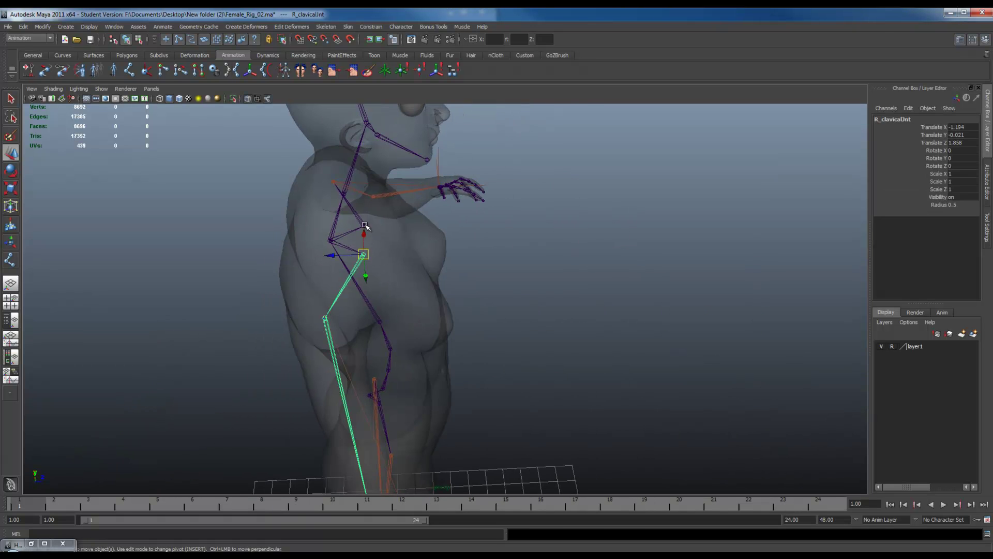
left_click(365, 225)
left_click_drag(488, 259, 390, 255, "alt")
left_click(434, 208)
left_click_drag(507, 290, 466, 237, "alt")
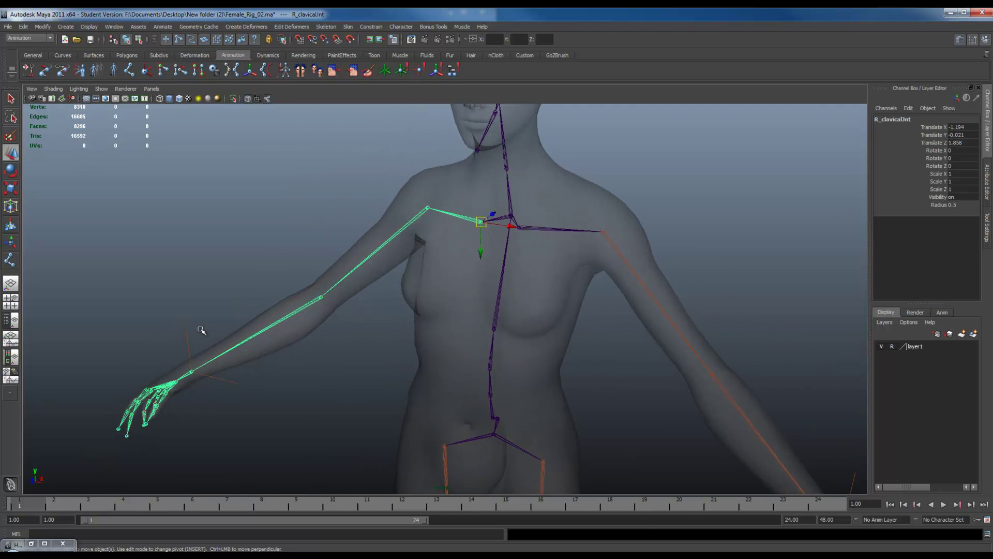
left_click_drag(363, 366, 554, 375, "alt")
left_click(588, 399)
right_click_drag(587, 399, 413, 230, "alt")
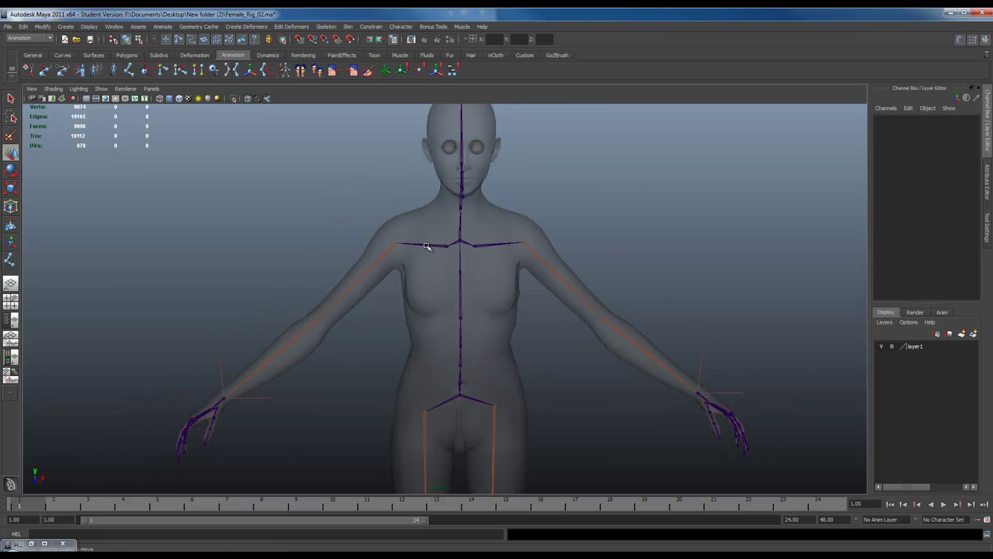
left_click_drag(443, 271, 520, 310, "alt")
right_click_drag(520, 310, 610, 363, "alt")
middle_click_drag(400, 272, 423, 337, "alt")
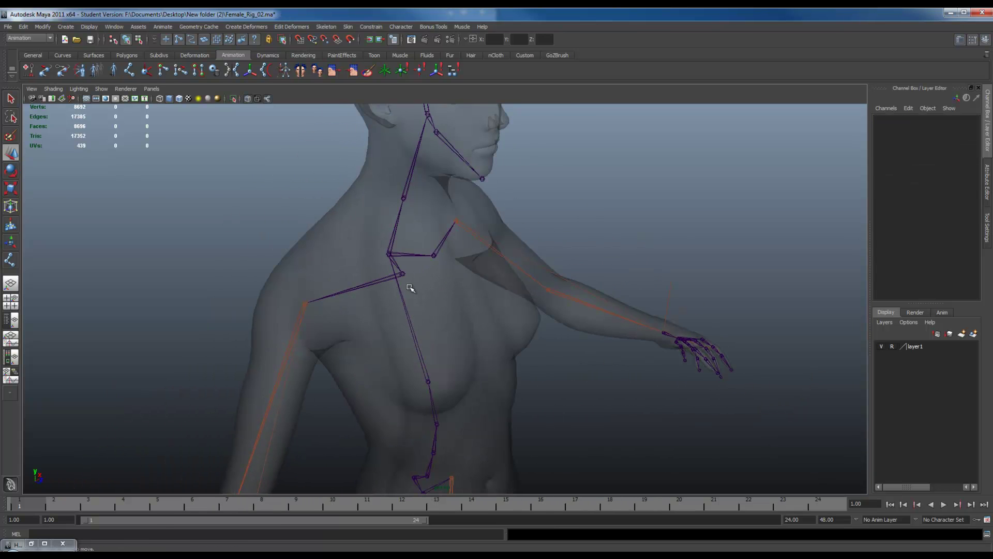
left_click_drag(410, 288, 528, 304, "alt")
right_click_drag(513, 323, 434, 332, "alt")
left_click_drag(434, 332, 362, 279, "alt")
- Save the scene as a new version named Female_Rig_03.ma, accepting the student version notice
left_click(8, 26)
left_click(21, 71)
left_click(172, 98)
left_click(103, 250)
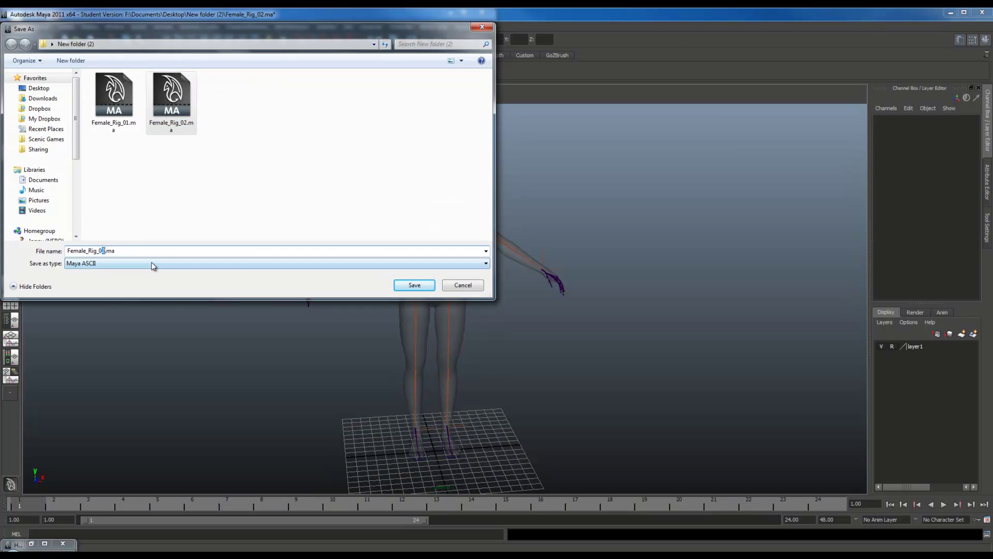
type("3")
key("Return")
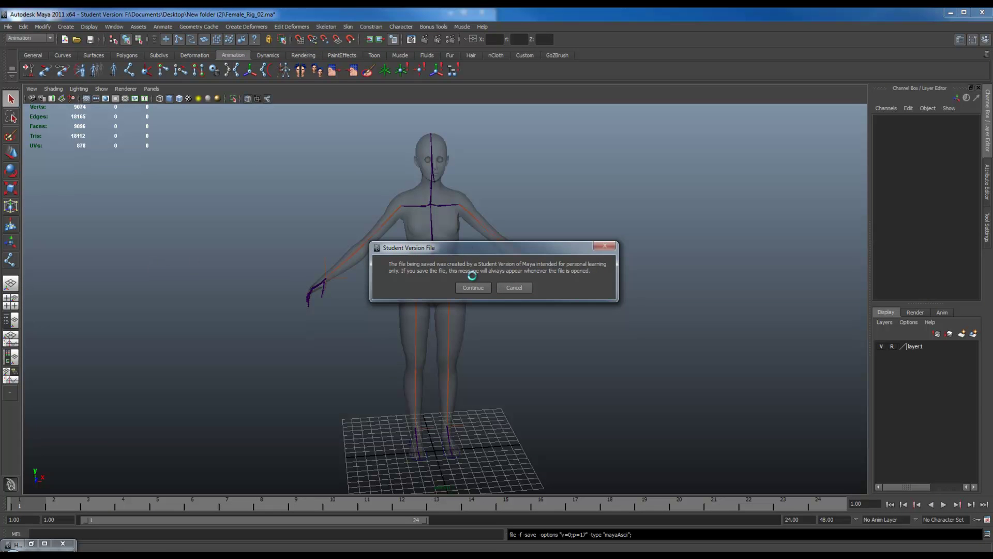
left_click(473, 287)
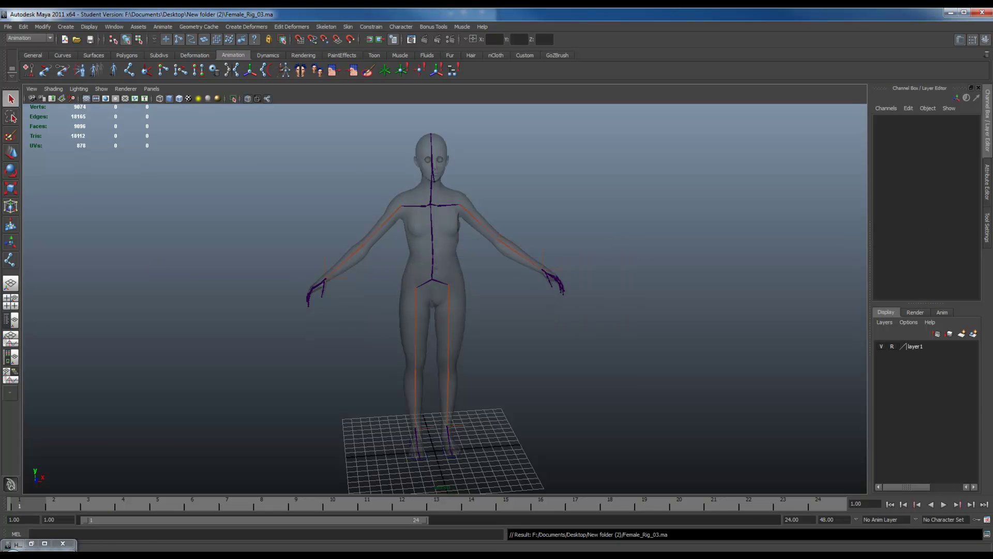